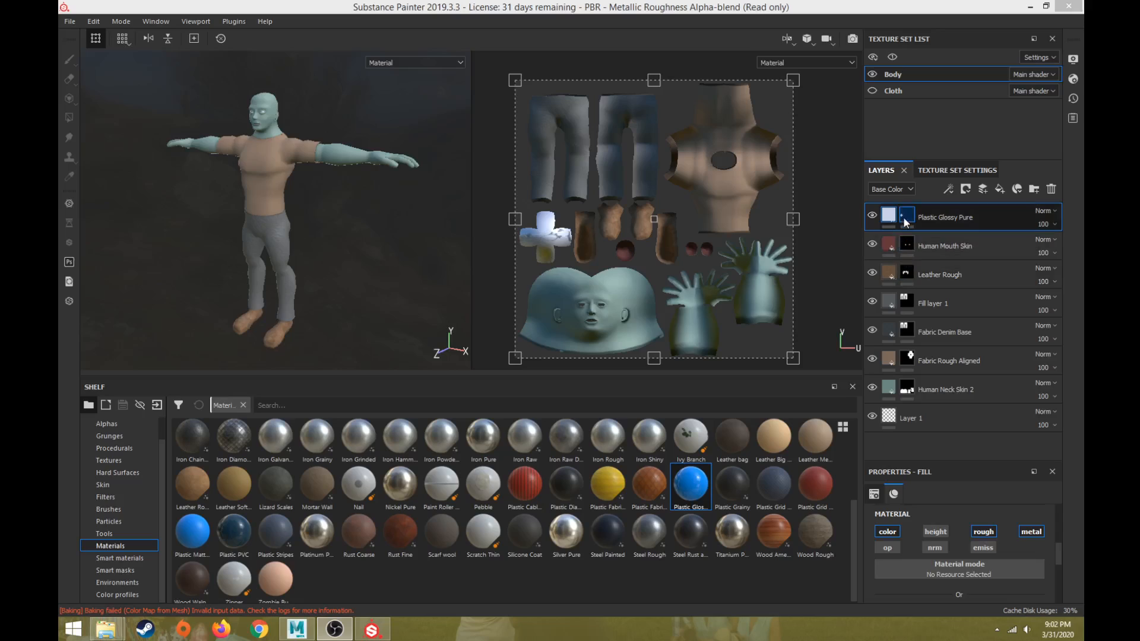
Toggle the visibility of the Human Mouth Skin and Leather Rough layers to check which body parts they cover.
left_click(873, 244)
left_click(873, 244)
left_click(870, 272)
left_click(871, 272)
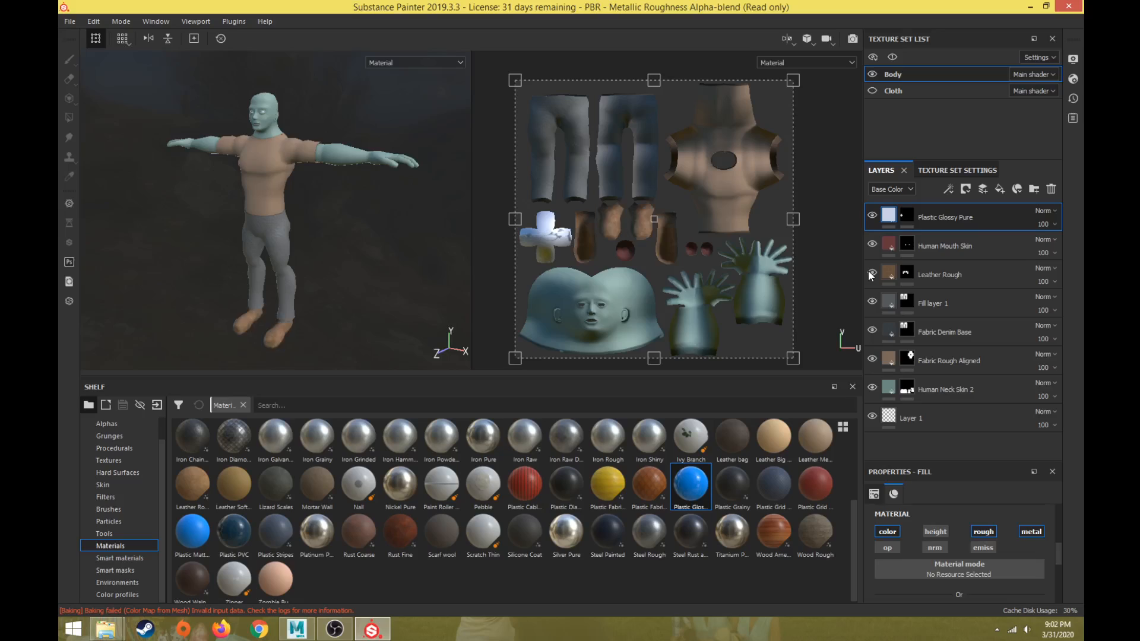
left_click(872, 273)
left_click(872, 273)
left_click(872, 273)
left_click(872, 273)
scroll(304, 184, "up", 5)
scroll(273, 198, "down", 5)
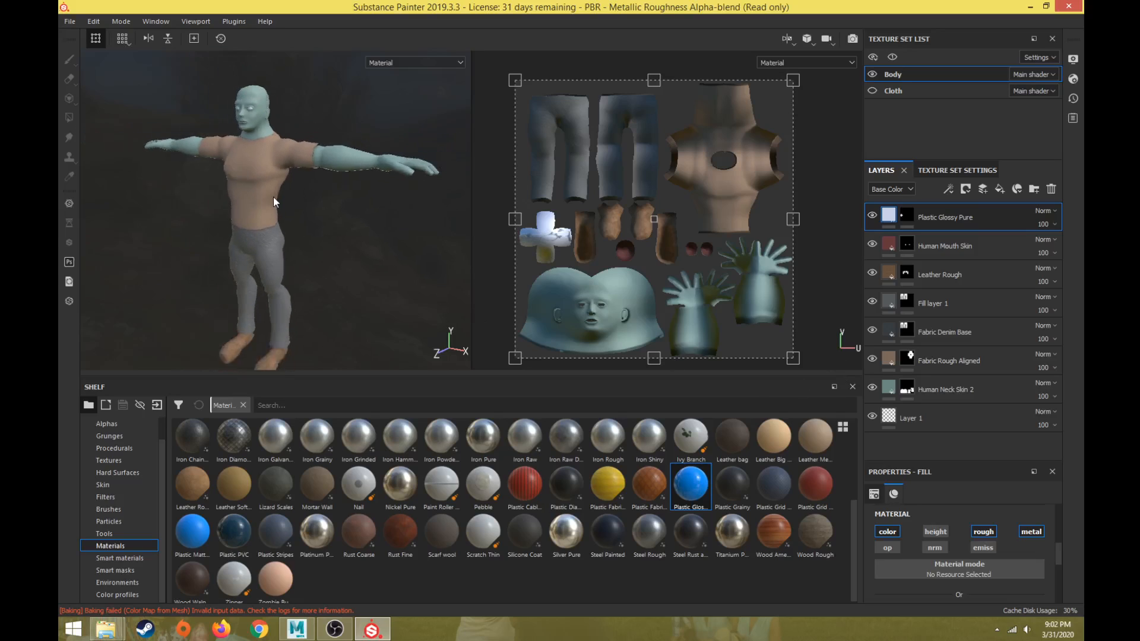
middle_click_drag(281, 196, 322, 192, "alt")
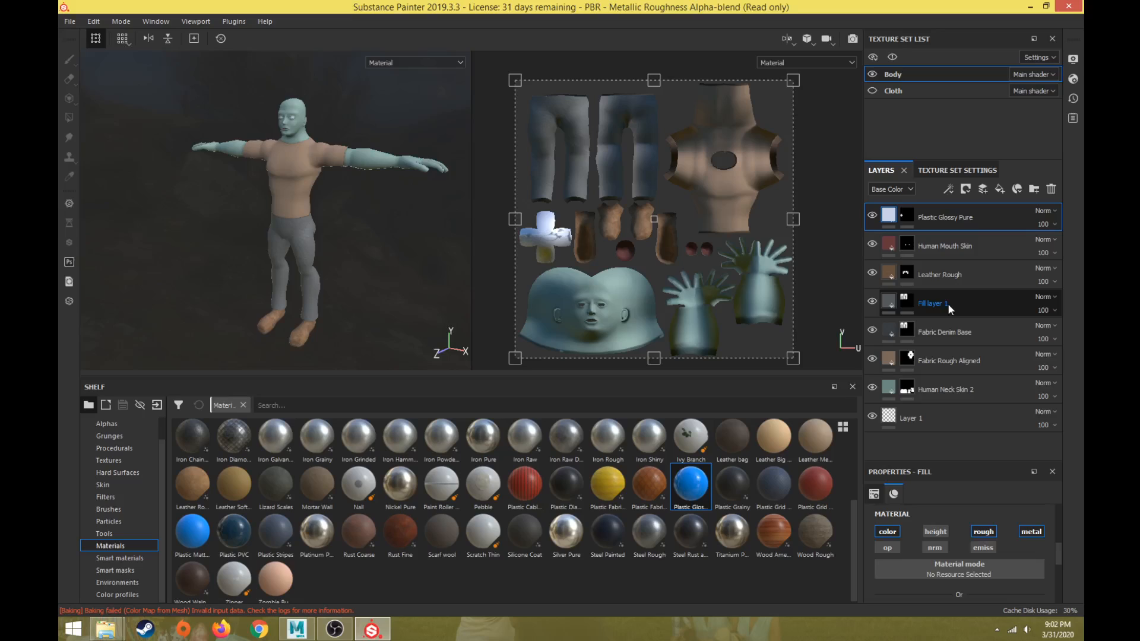
Add a folder named Skin above the Human Neck Skin 2 layer and move that layer into it.
left_click(971, 388)
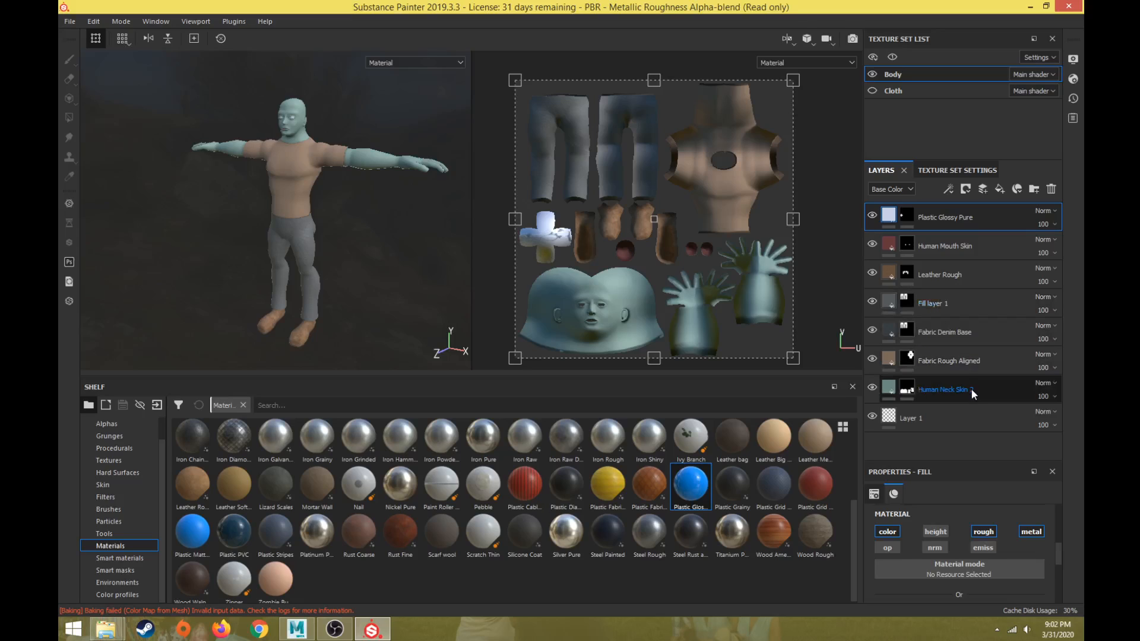
key("4")
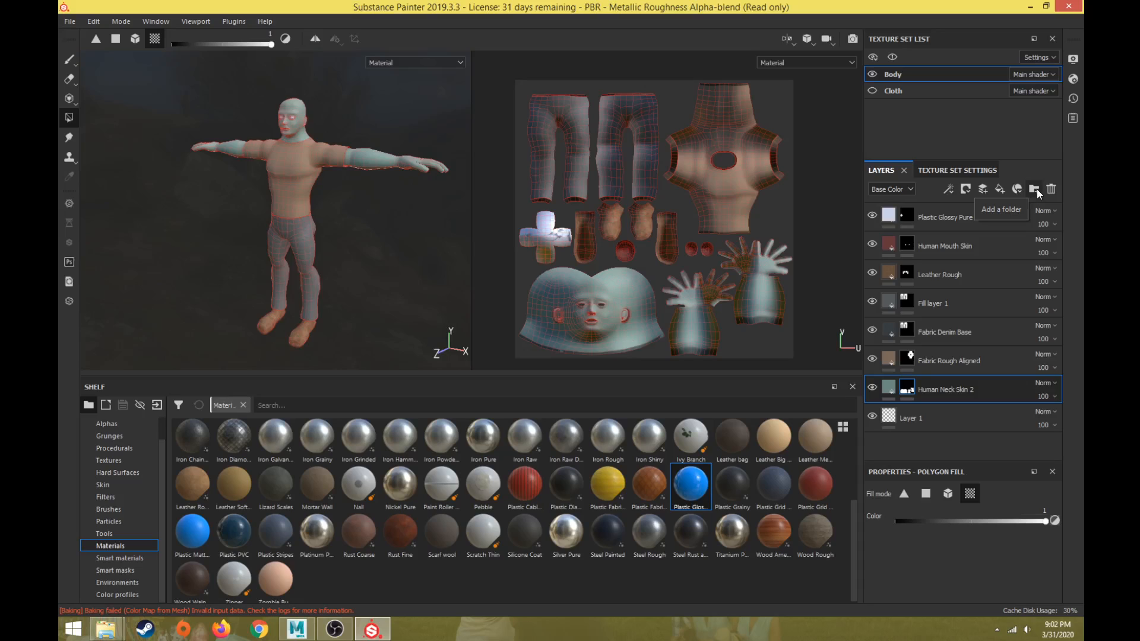
left_click(1037, 189)
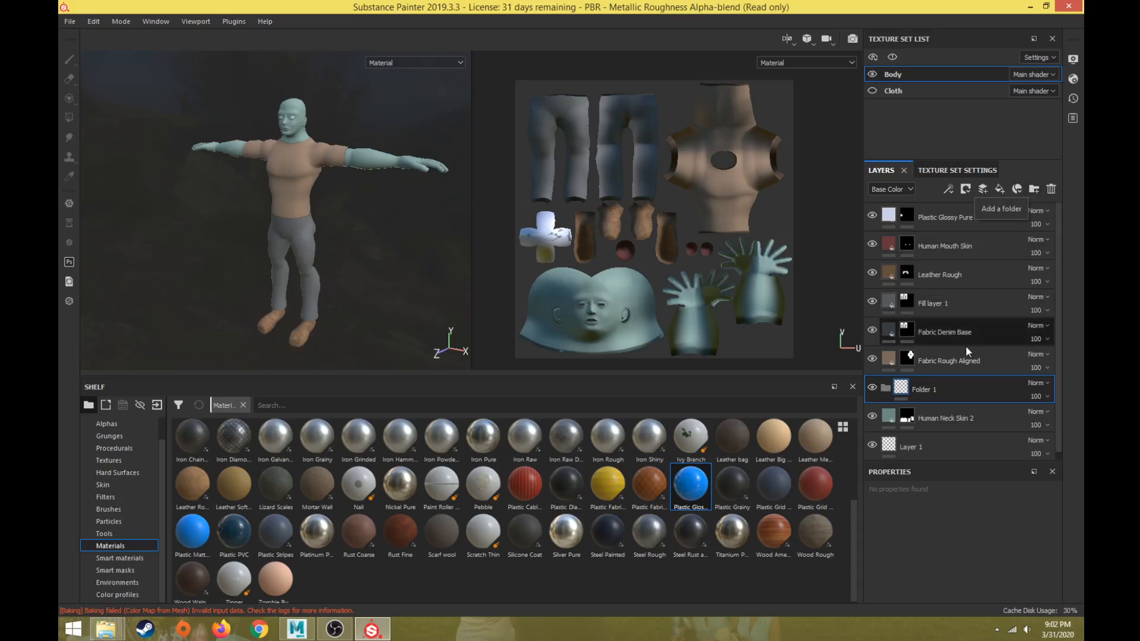
double_click(930, 392)
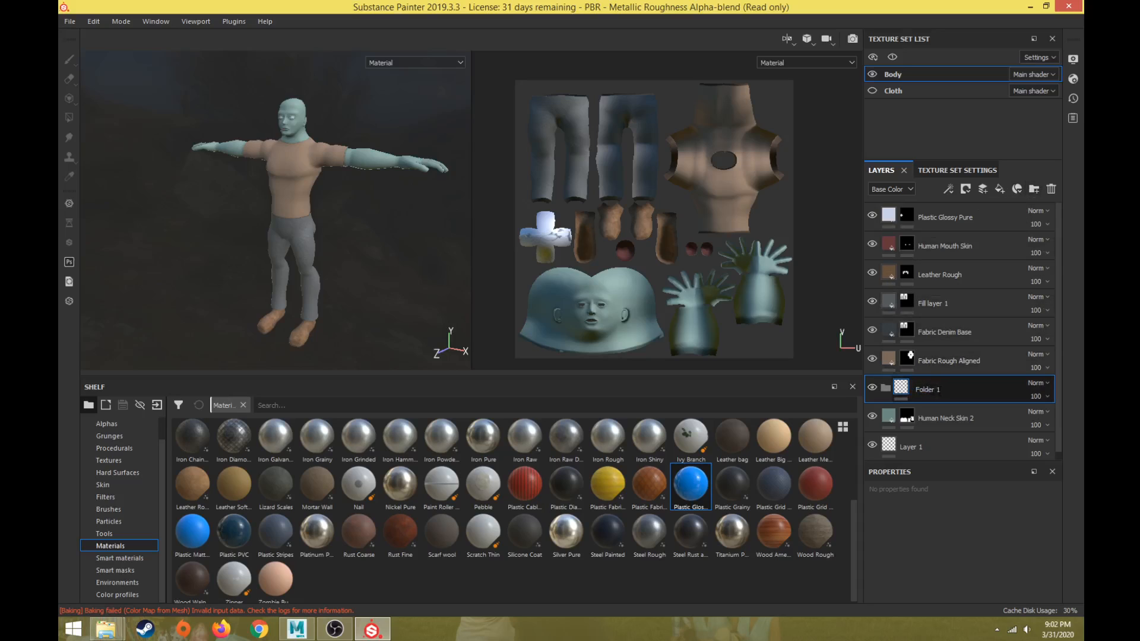
key("BackSpace")
key("BackSpace")
key("BackSpace")
key("BackSpace")
key("BackSpace")
key("BackSpace")
key("BackSpace")
key("BackSpace")
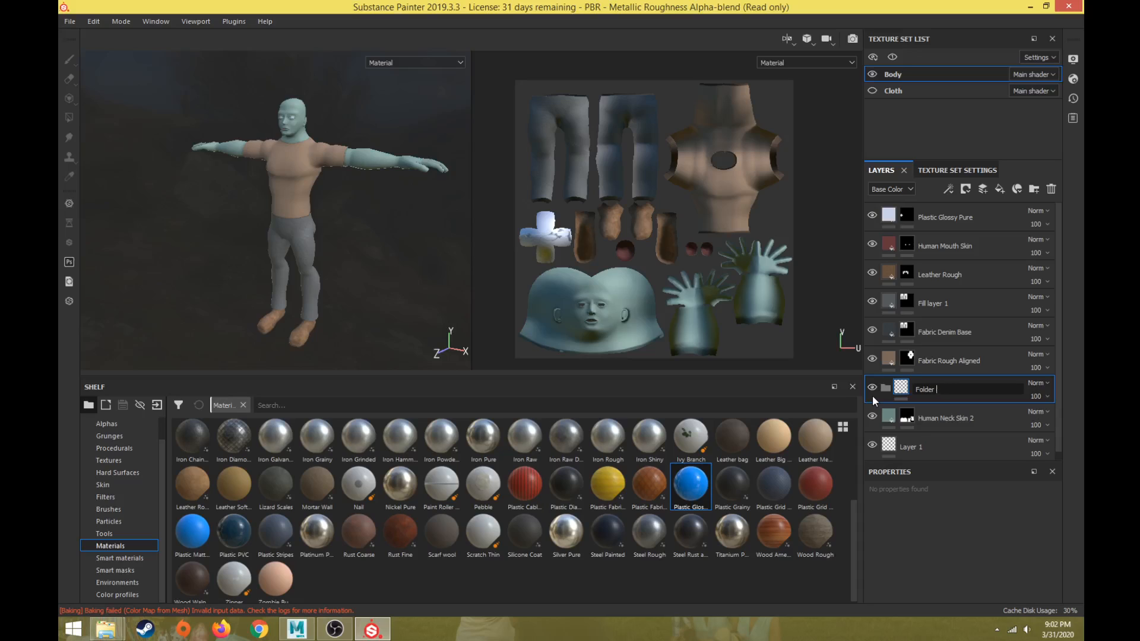
type("Skin")
key("Return")
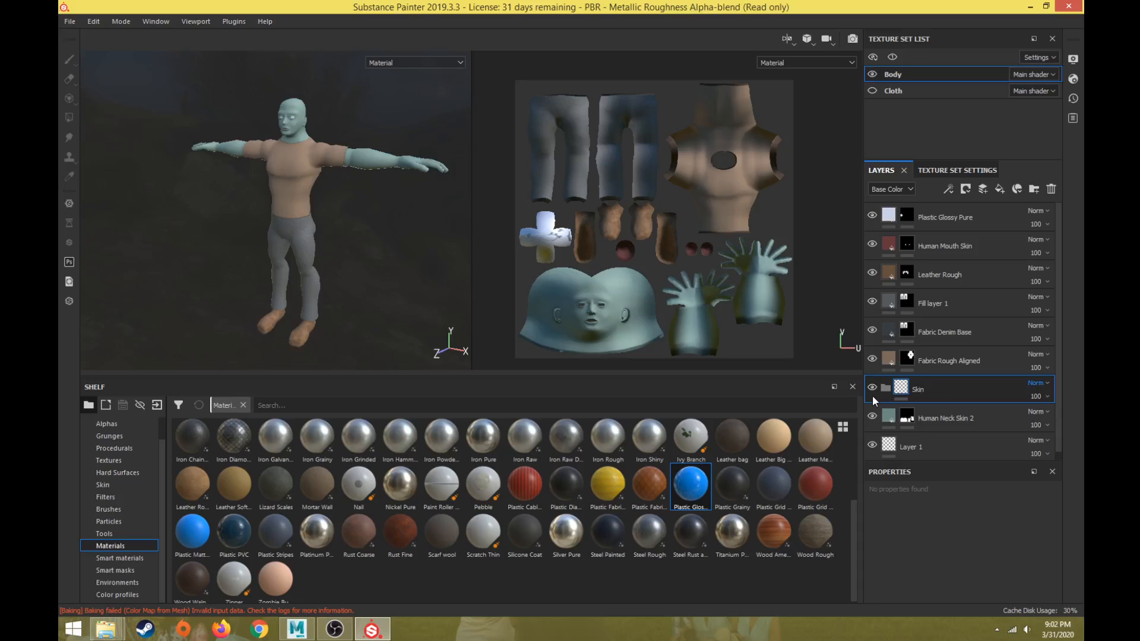
left_click(933, 409)
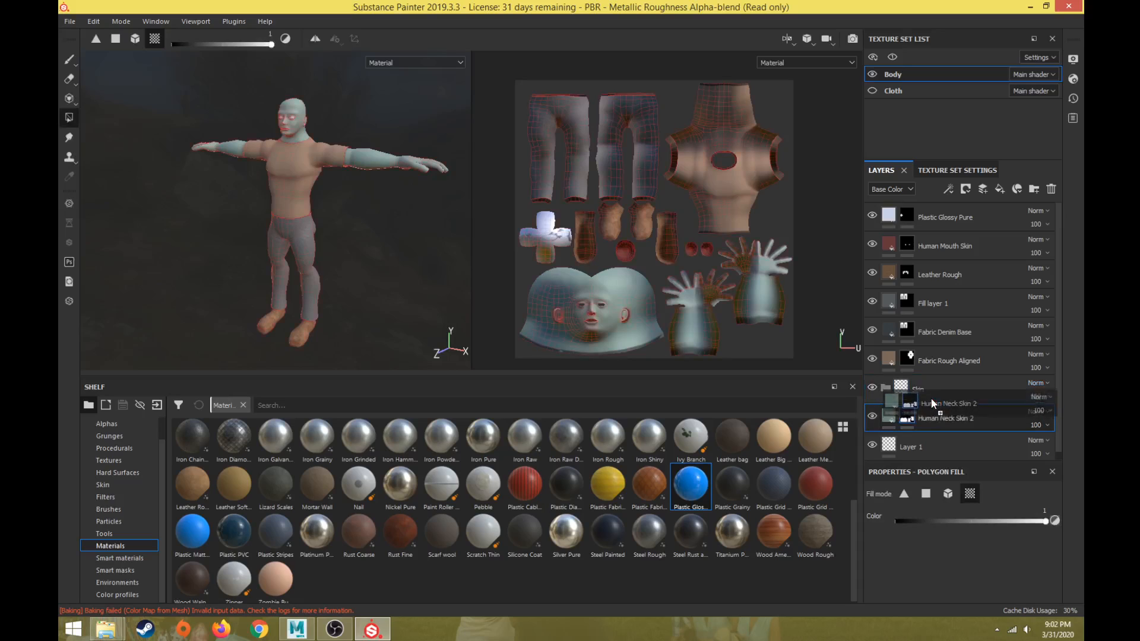
left_click_drag(919, 392, 919, 391)
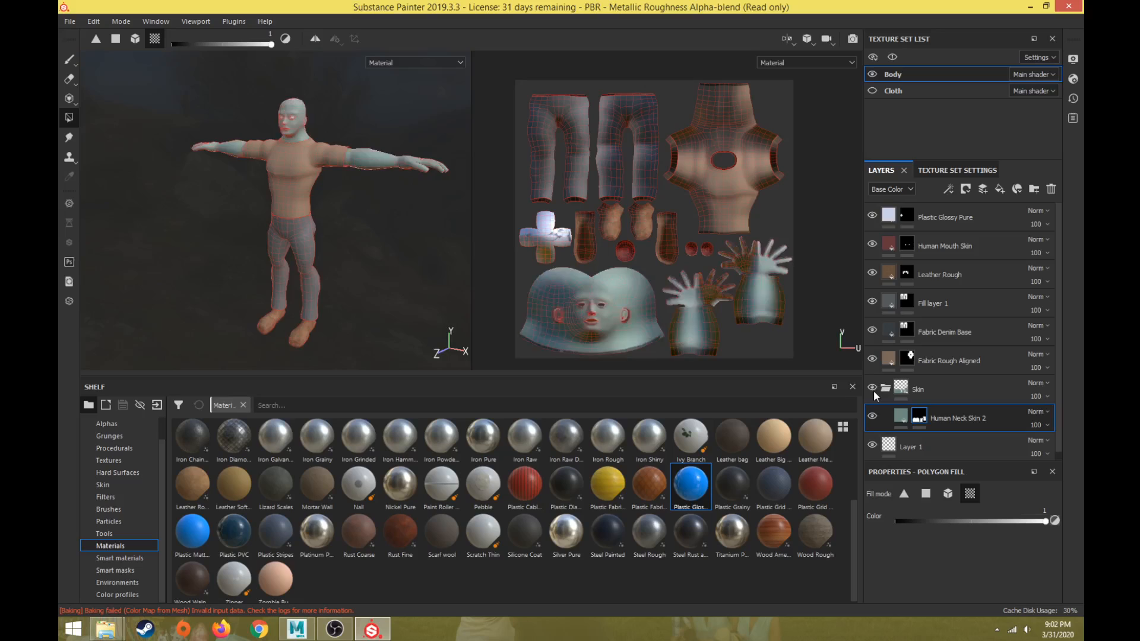
Add a folder named Shirt above the Fabric Rough Aligned layer and move that layer into it.
left_click(953, 362)
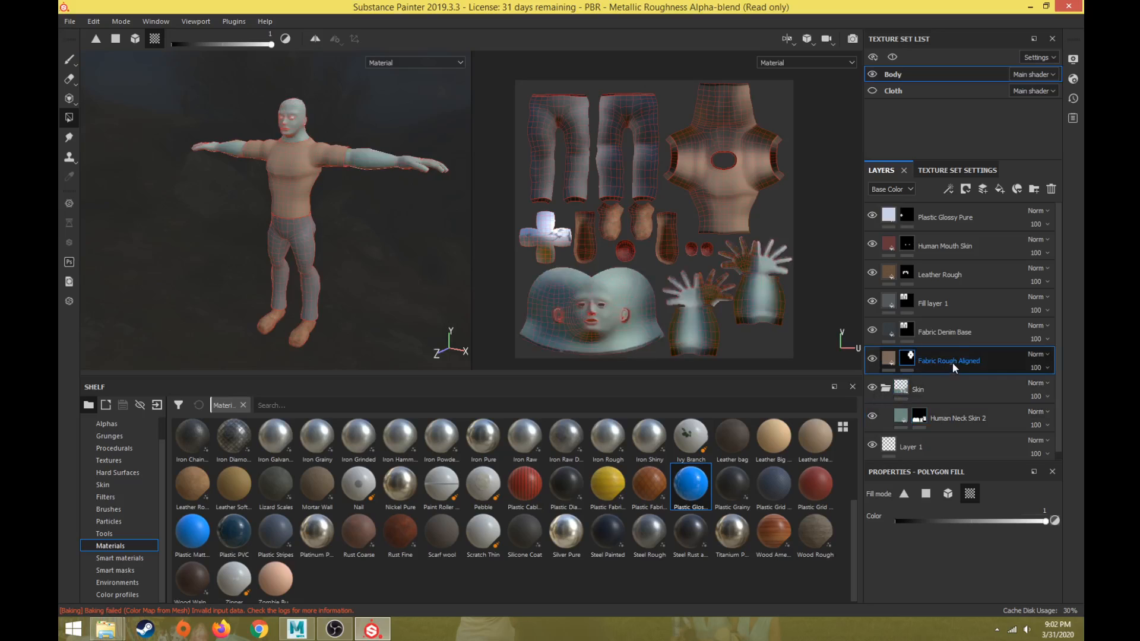
left_click(873, 358)
left_click(873, 359)
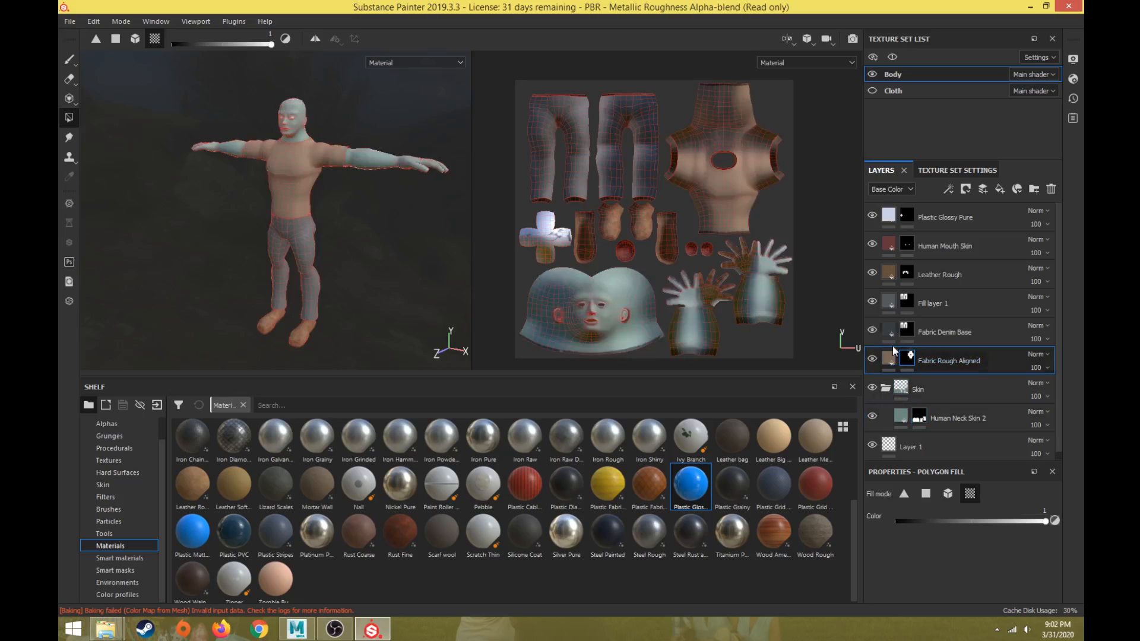
left_click(1036, 190)
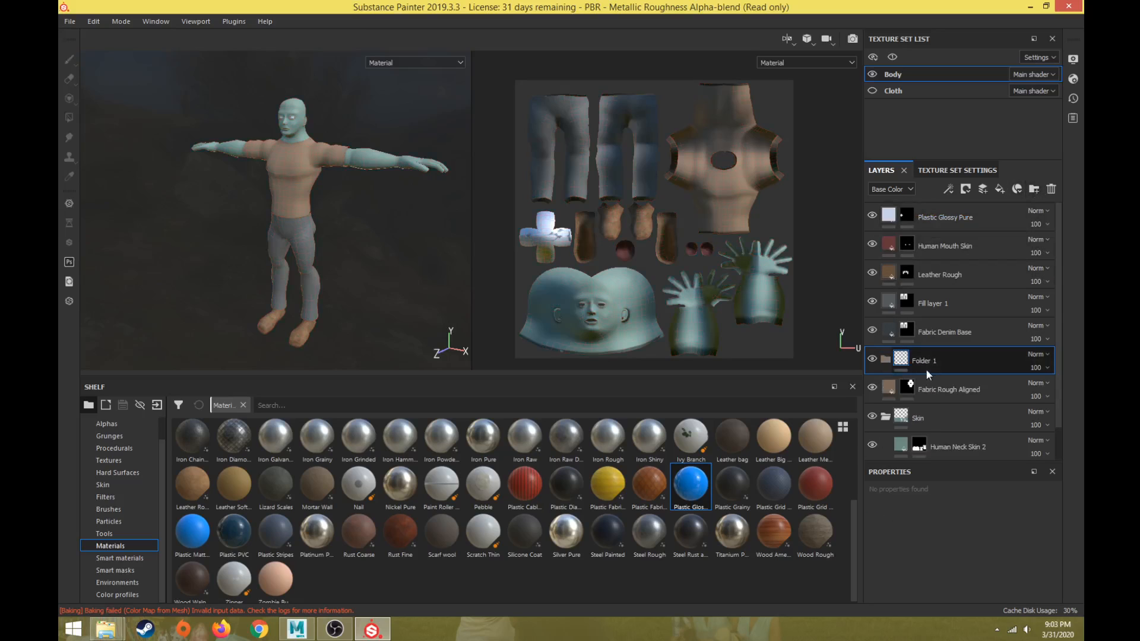
double_click(916, 359)
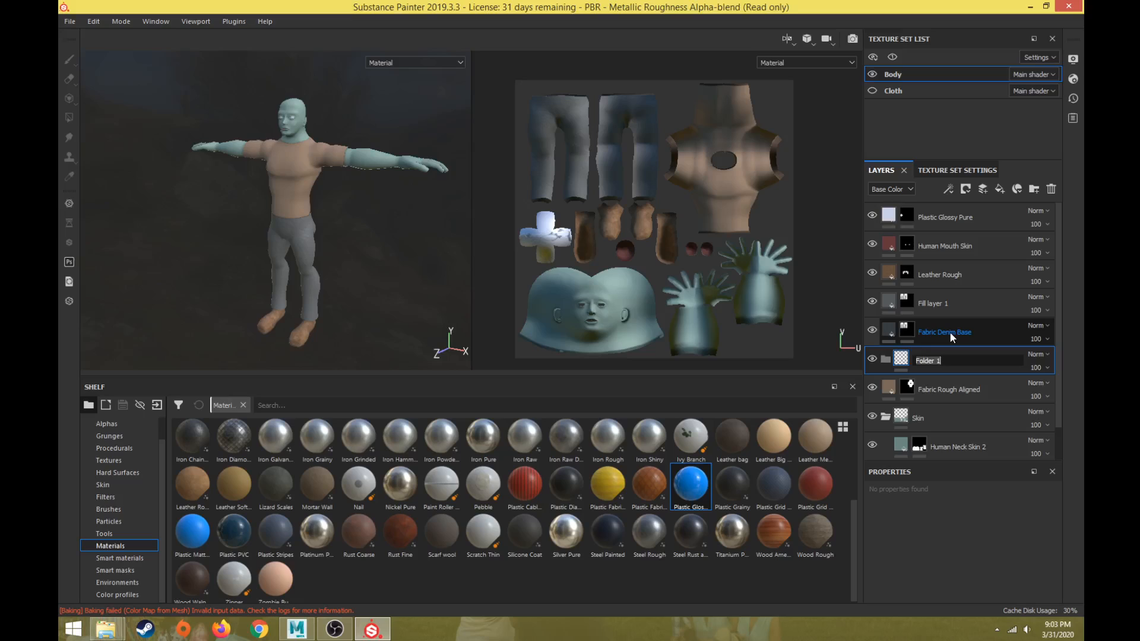
type("Shirt")
key("Return")
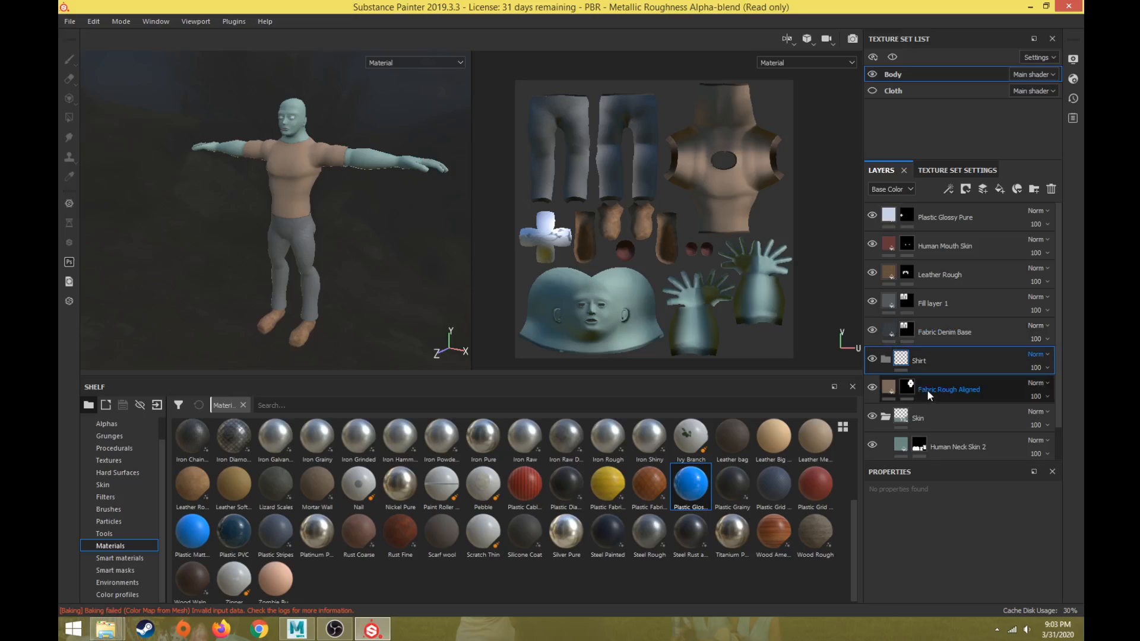
left_click_drag(930, 387, 929, 361)
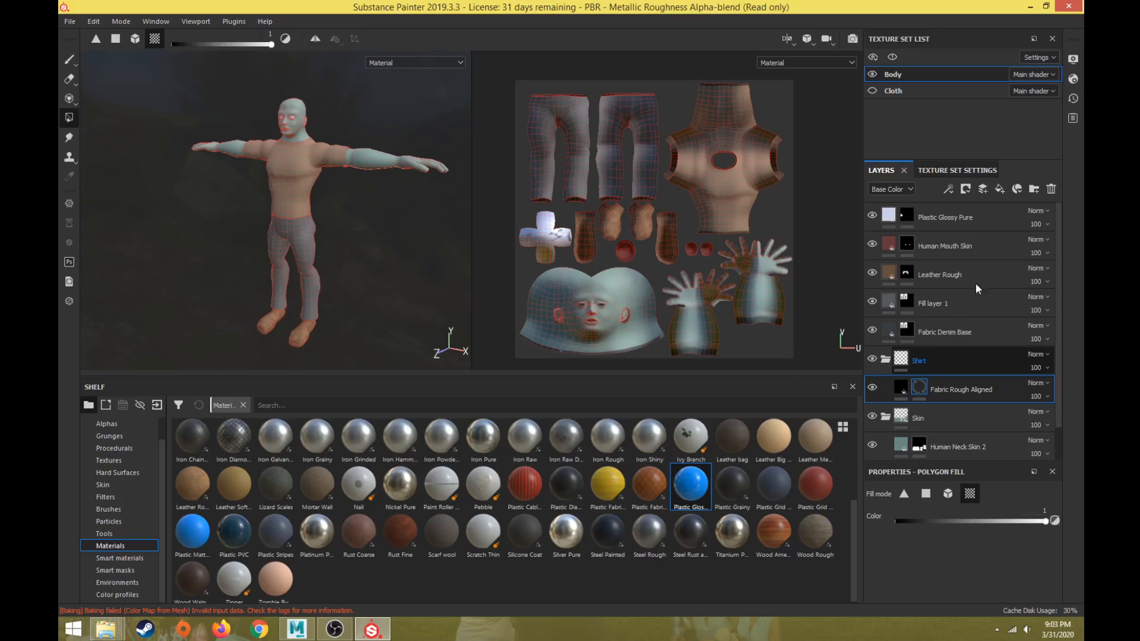
Add a folder named Pants above Fabric Denim Base and move Fabric Denim Base and Fill layer 1 into it.
left_click(1034, 189)
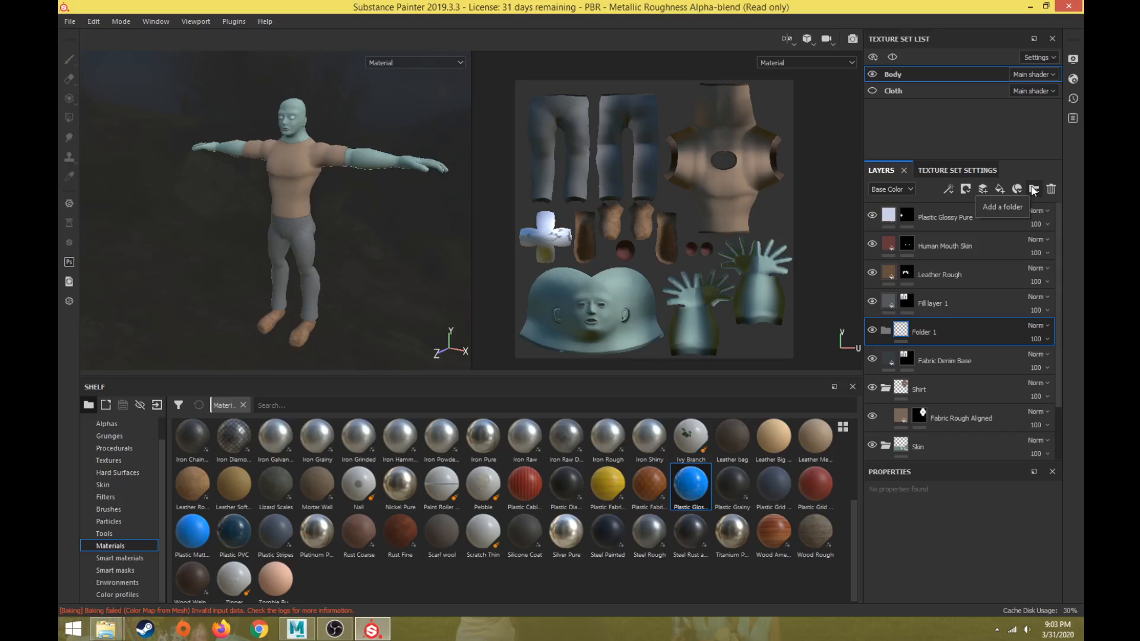
double_click(925, 331)
type("Pants")
key("Return")
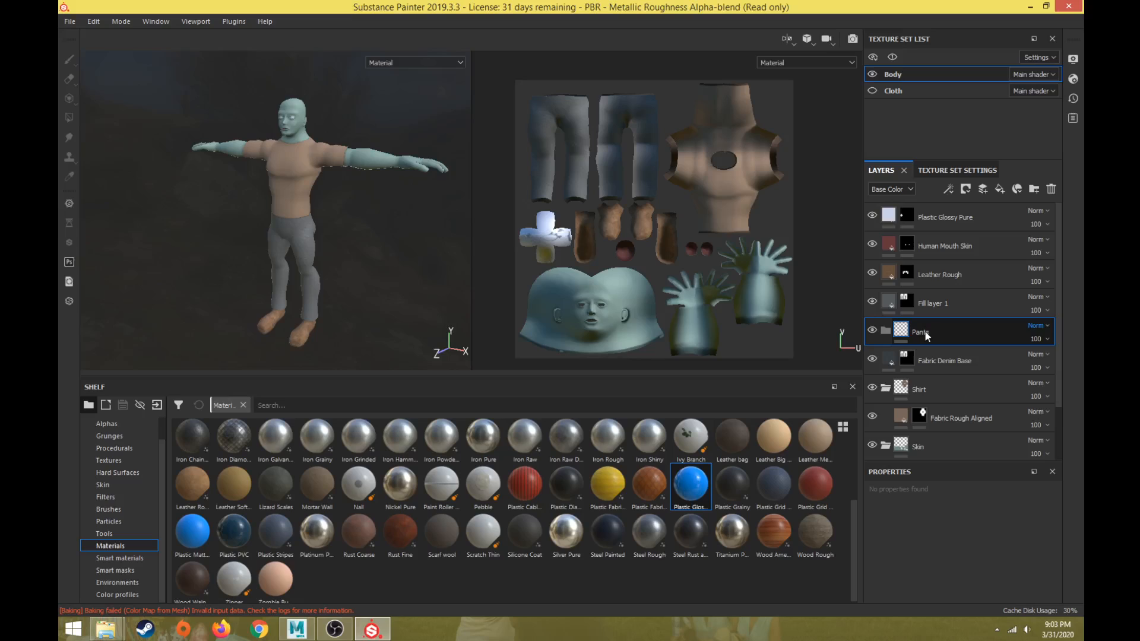
mouse_move(944, 359)
left_mouse_down()
mouse_move(939, 306)
mouse_move(937, 341)
left_mouse_up()
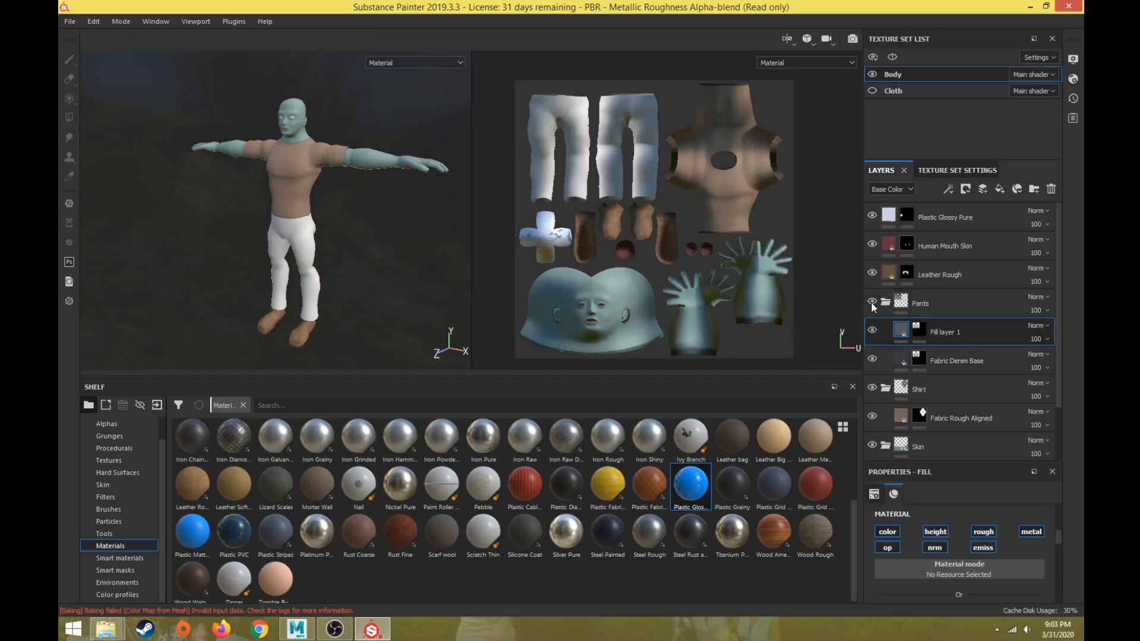
left_click(872, 330)
left_click(872, 330)
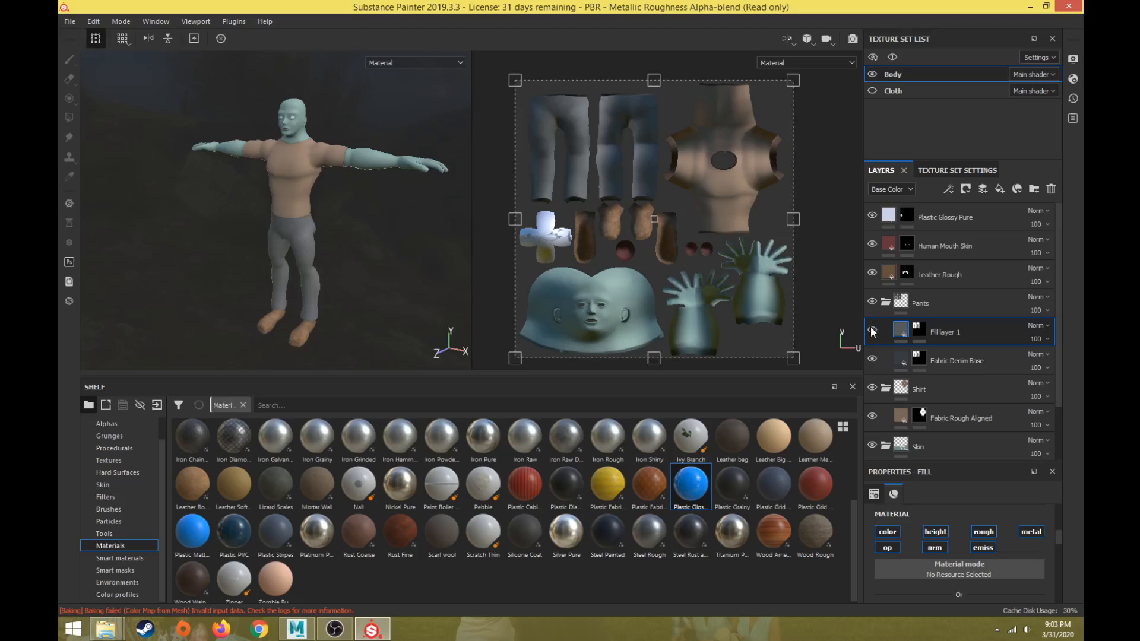
Add a folder named Shoes above the Leather Rough layer and move that layer into it.
left_click(945, 278)
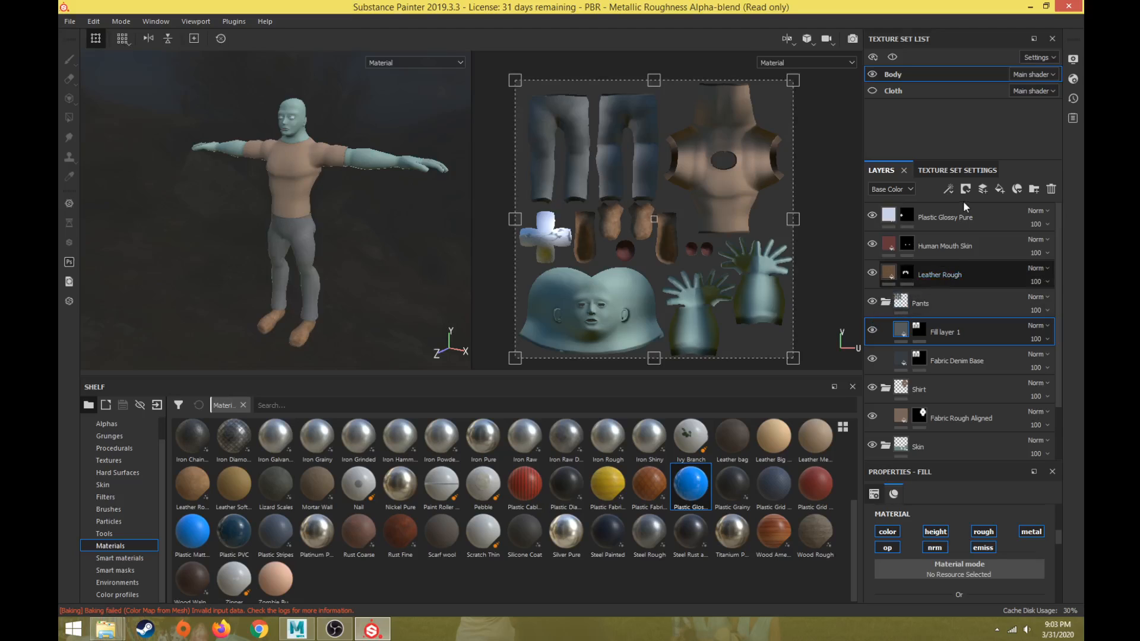
left_click(1034, 189)
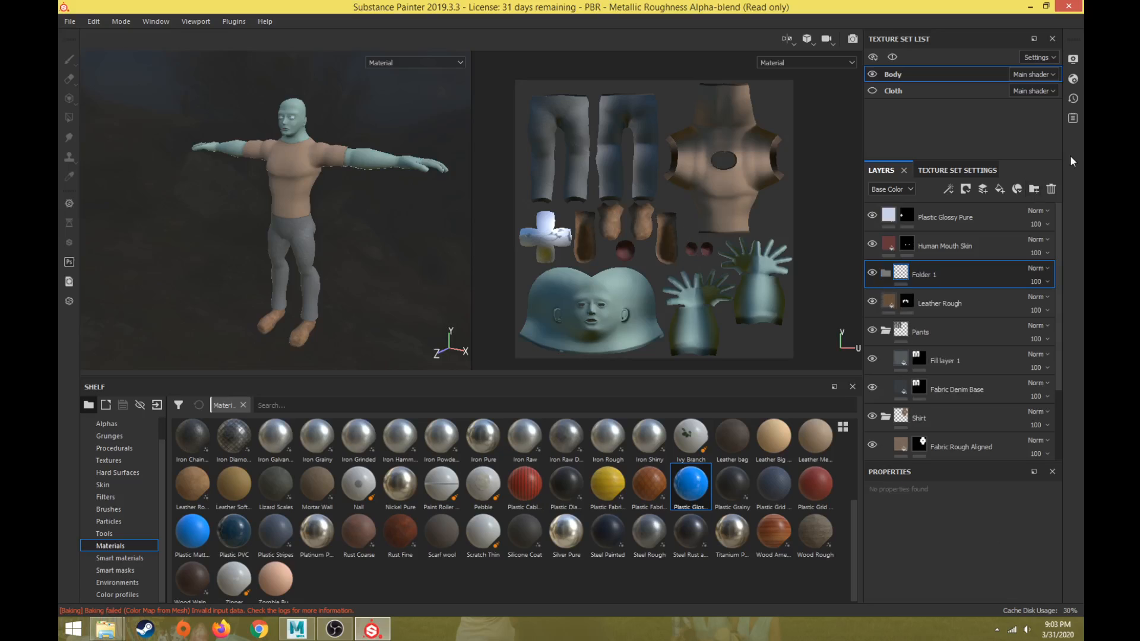
double_click(924, 274)
type("S")
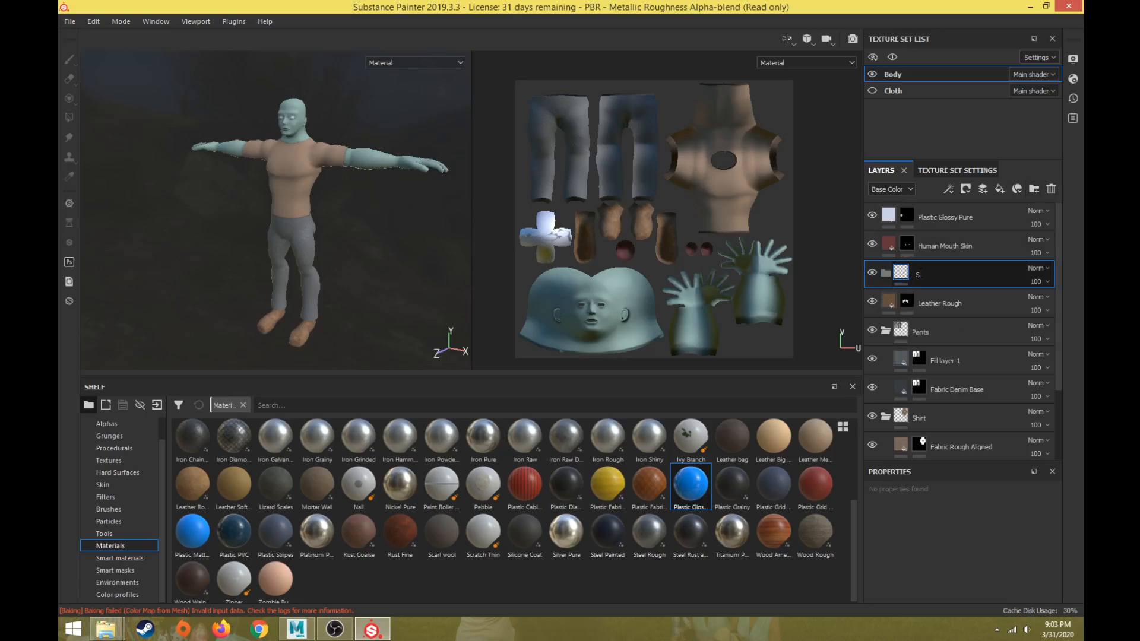
type("hoes")
left_click(937, 301)
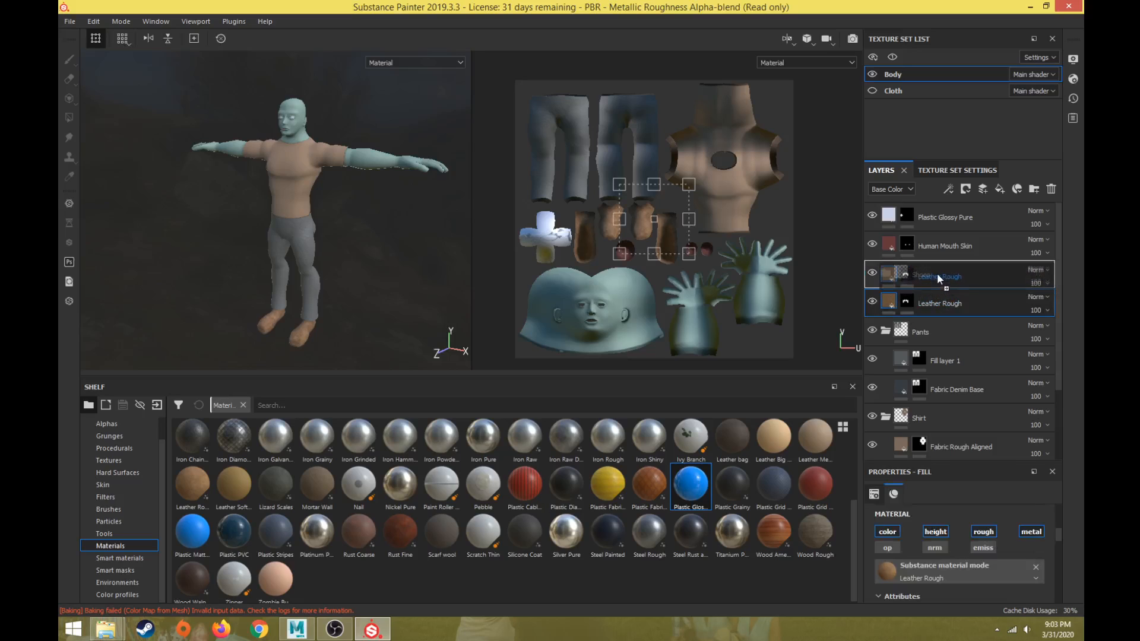
left_click_drag(938, 272, 938, 273)
Add a folder above the Human Mouth Skin layer and name it MouthAndEyeInside.
left_click(948, 244)
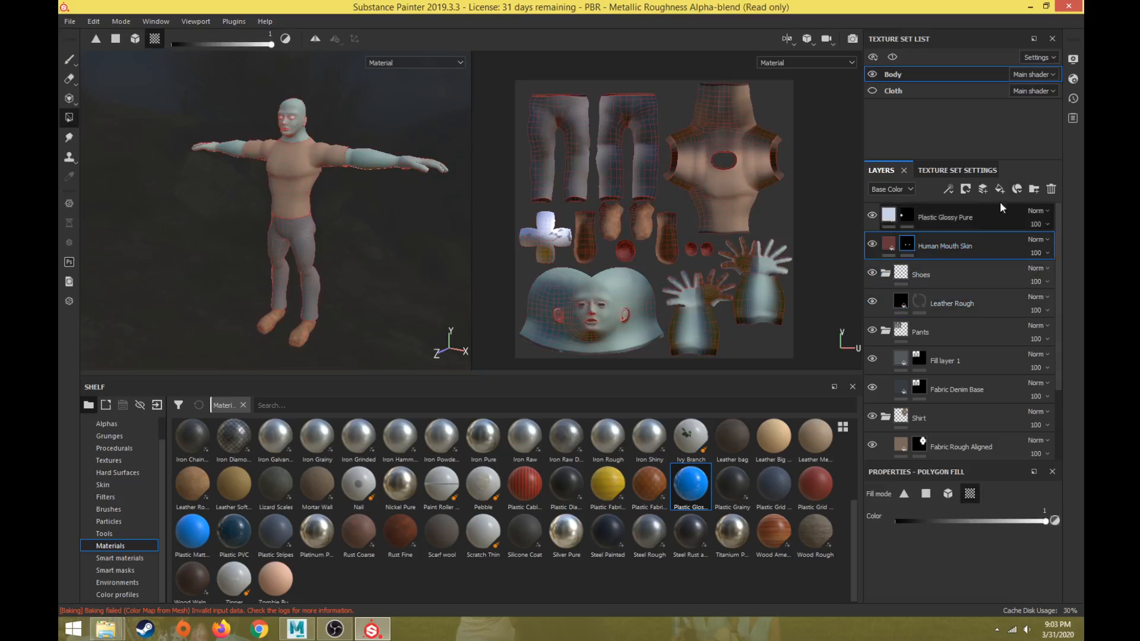
left_click(1034, 189)
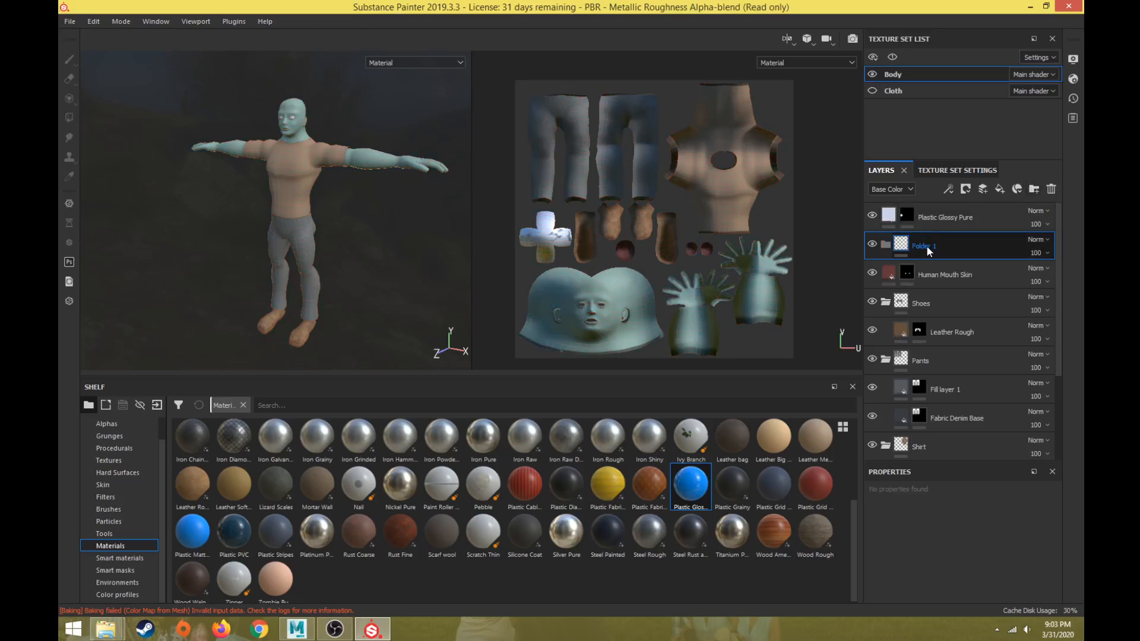
double_click(927, 245)
type("Mouth")
type("Insid")
type("AndEye")
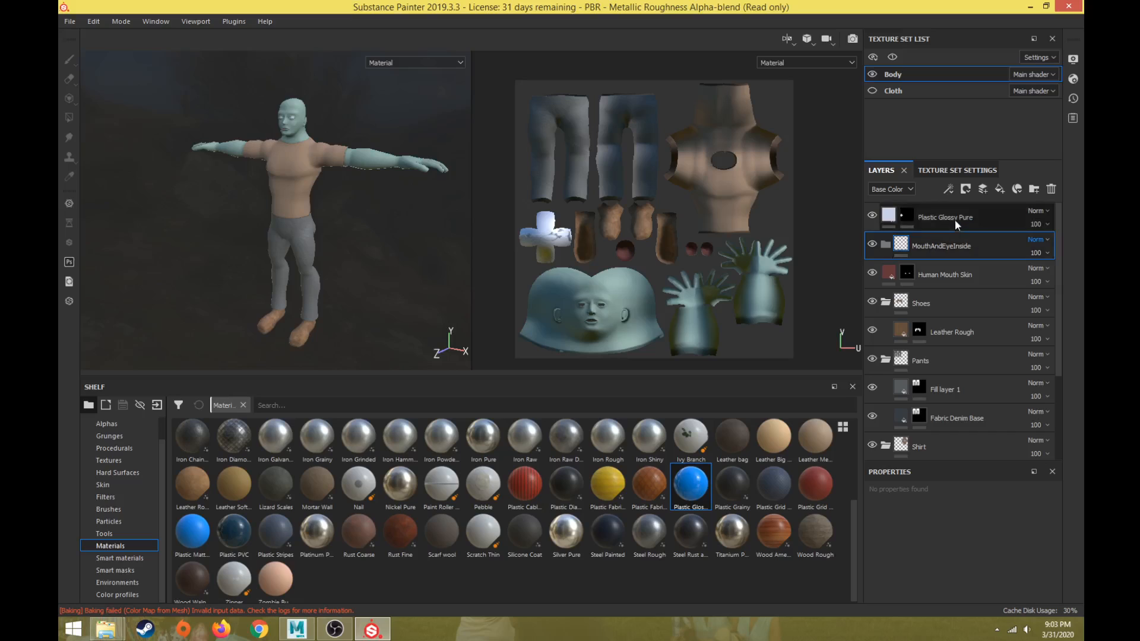
Add a folder named Eyes above the Plastic Glossy Pure layer and move that layer into it.
left_click(961, 219)
left_click(1034, 189)
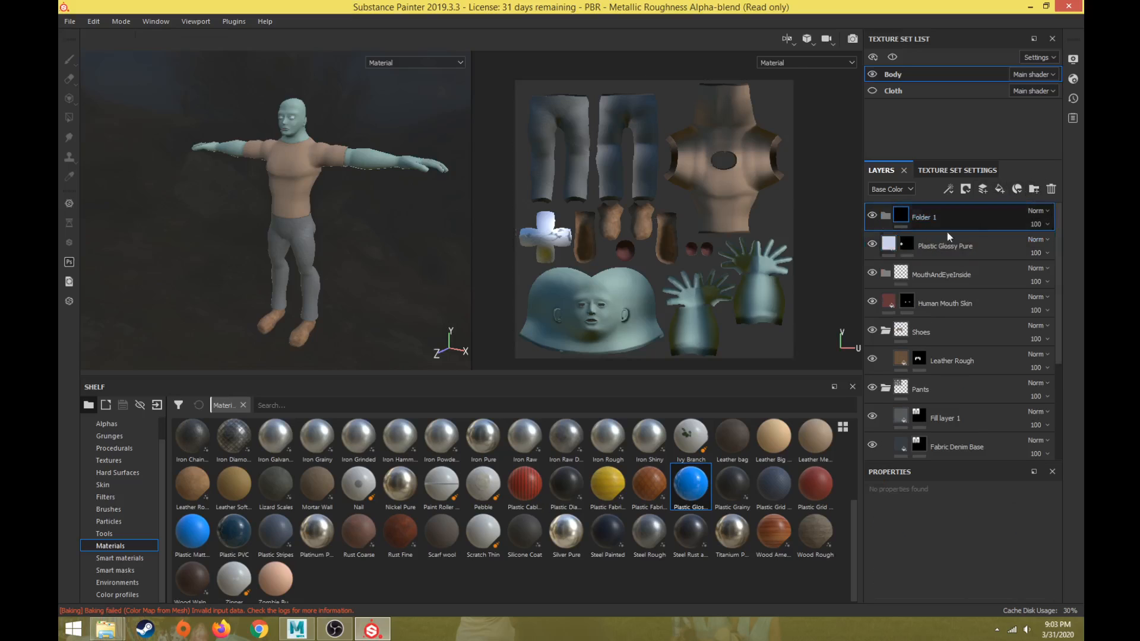
double_click(935, 216)
type("Eyes")
left_click(931, 240)
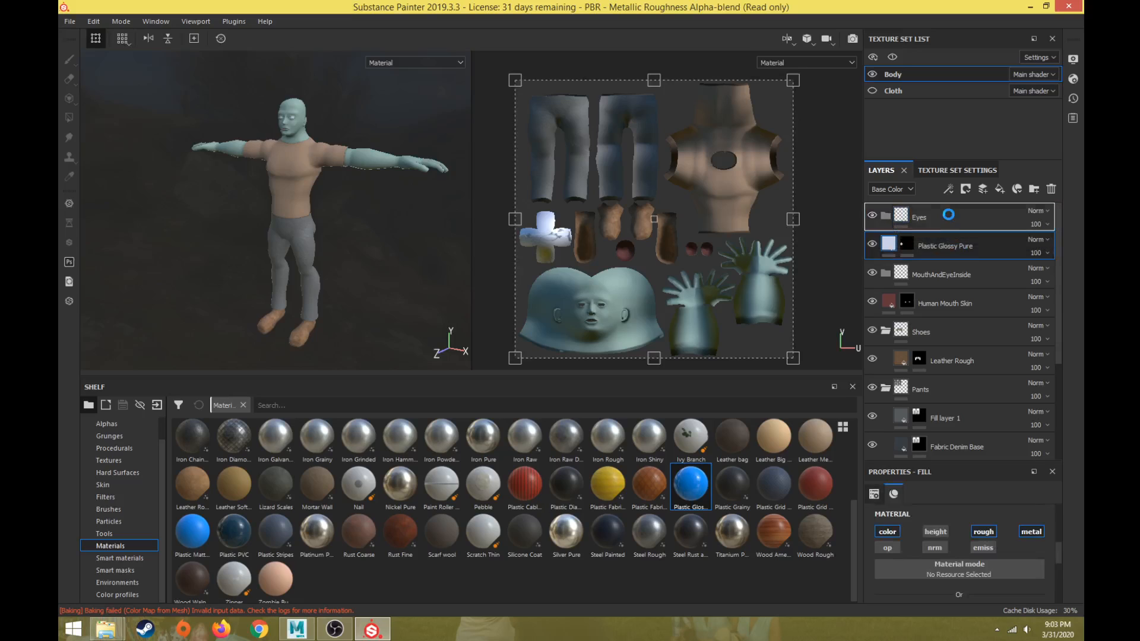
left_click_drag(948, 215, 941, 221)
Examine the character's eyes up close and check what the Plastic Glossy Pure layer covers.
scroll(376, 218, "up", 3)
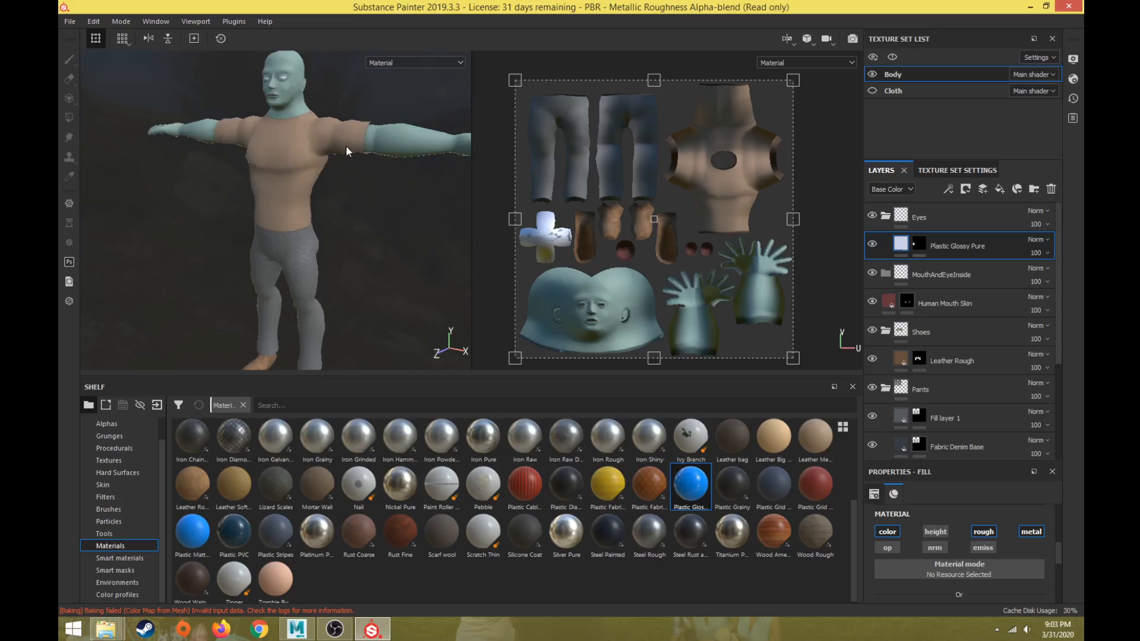
scroll(345, 145, "up", 5)
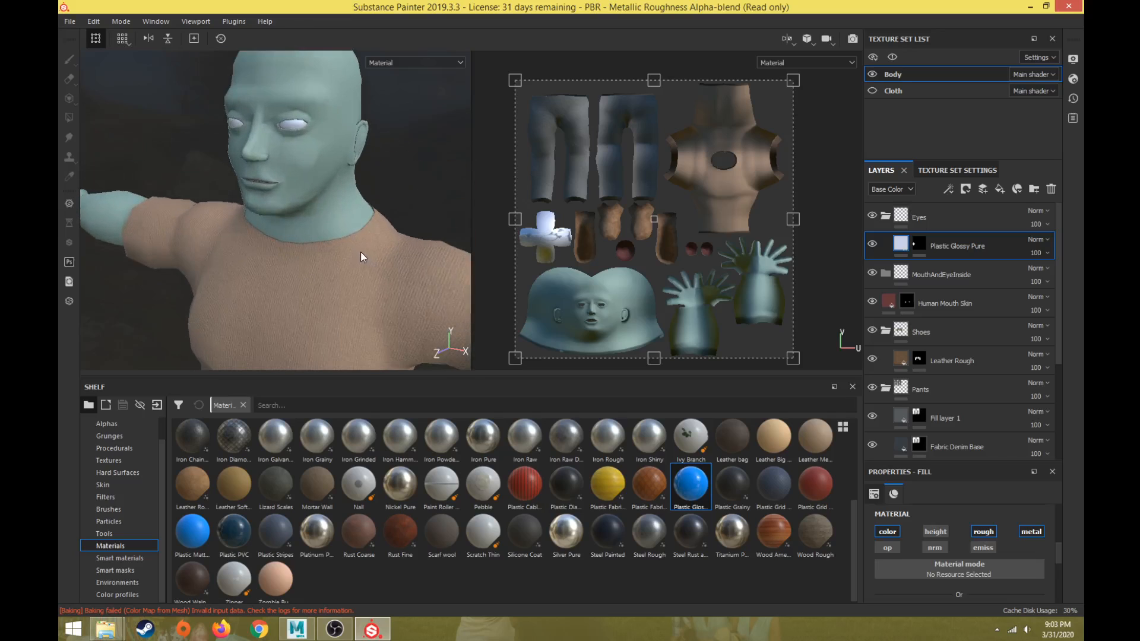
scroll(361, 257, "up", 1)
scroll(304, 147, "up", 2)
middle_click_drag(303, 145, 329, 260, "alt")
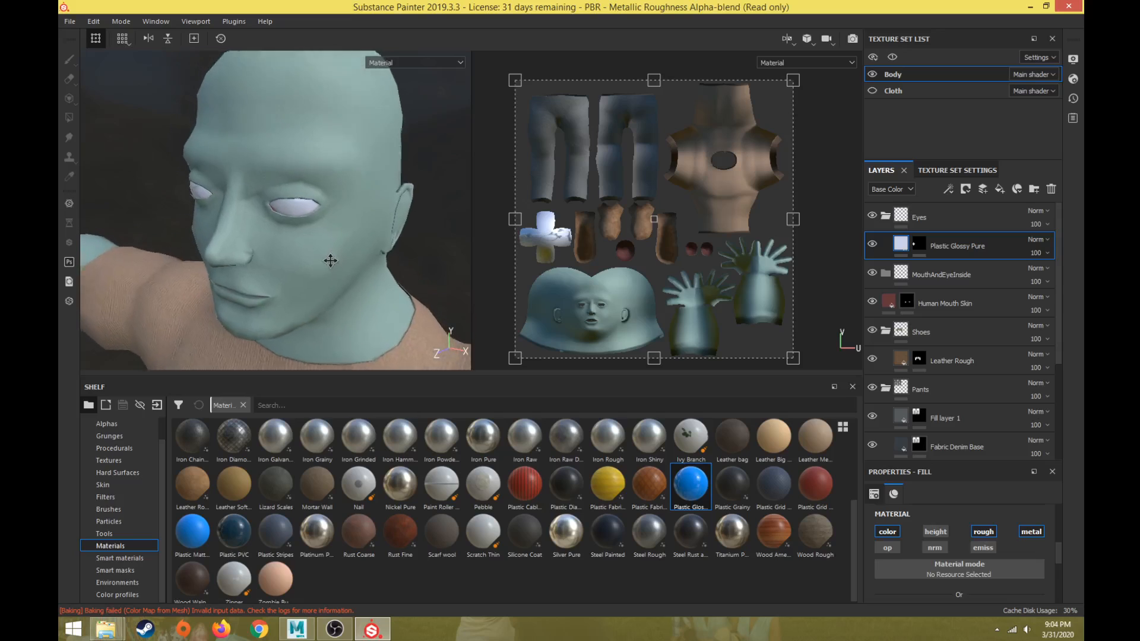
mouse_move(329, 260)
left_mouse_down("alt")
mouse_move(315, 240)
mouse_move(318, 249)
left_mouse_up("alt")
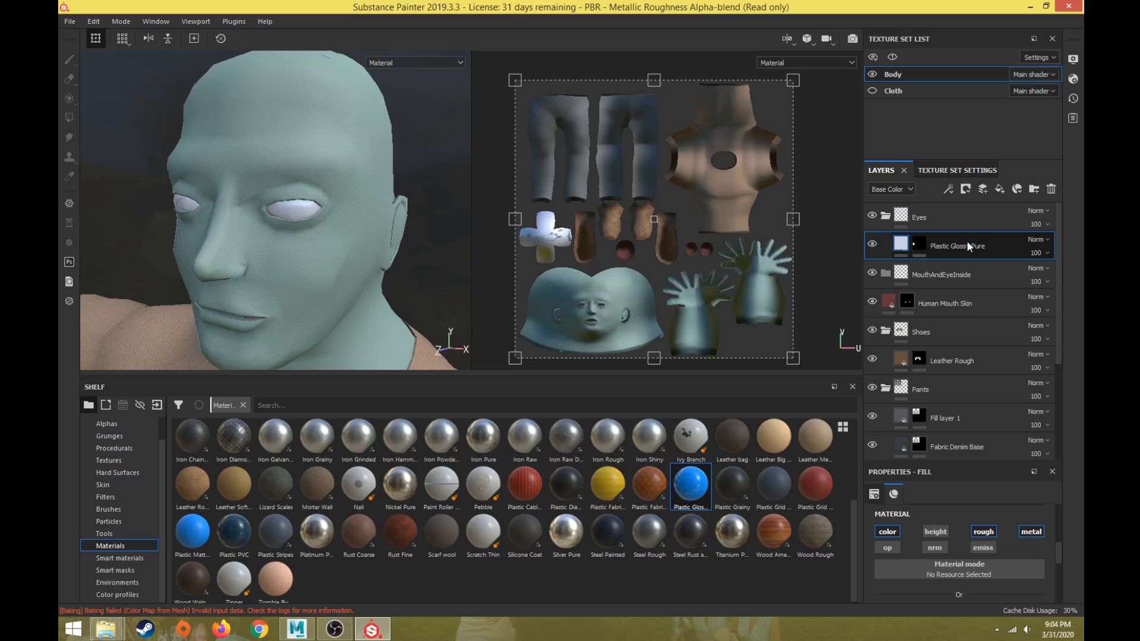
left_click(872, 245)
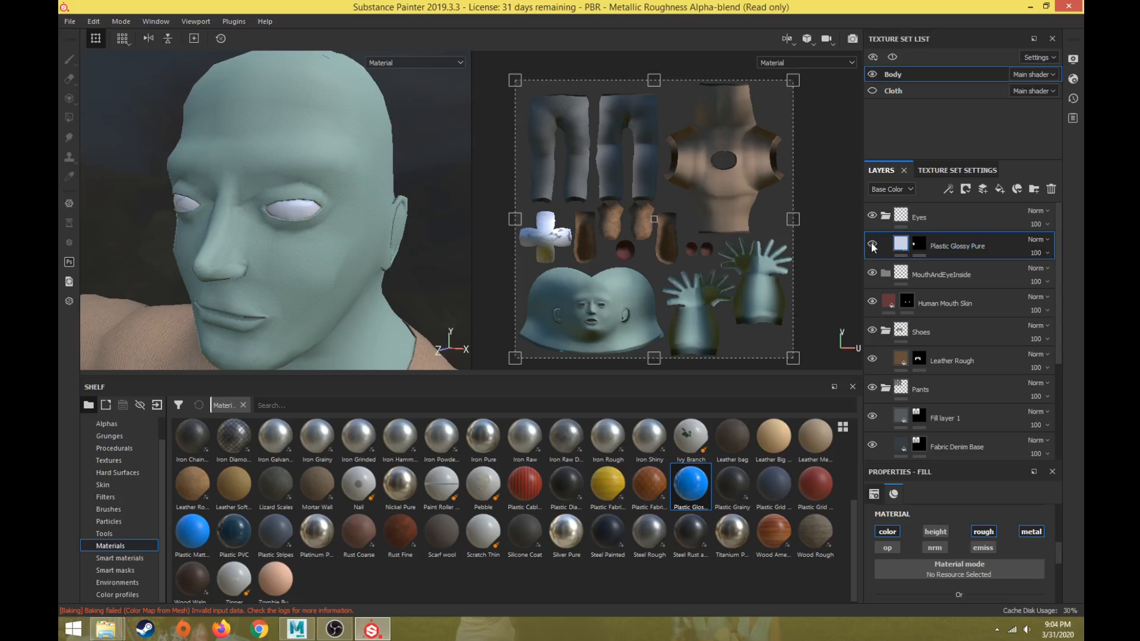
Duplicate the Plastic Glossy Pure layer inside the Eyes folder and rename the original layer Plastic Glossy Pure_White.
left_click(873, 245)
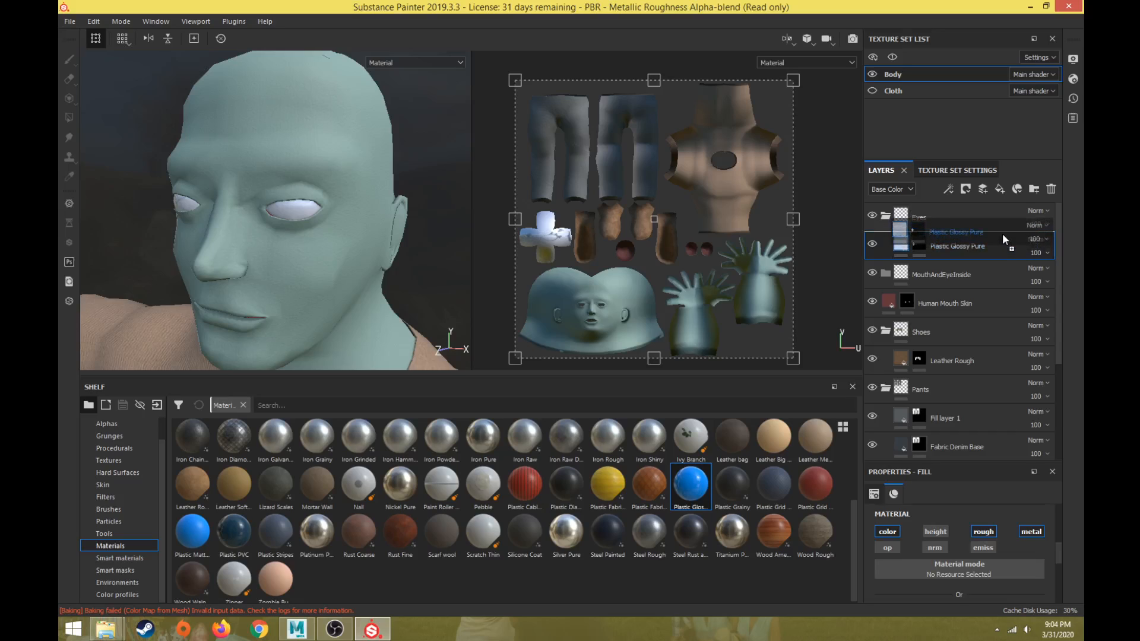
key("ctrl+d")
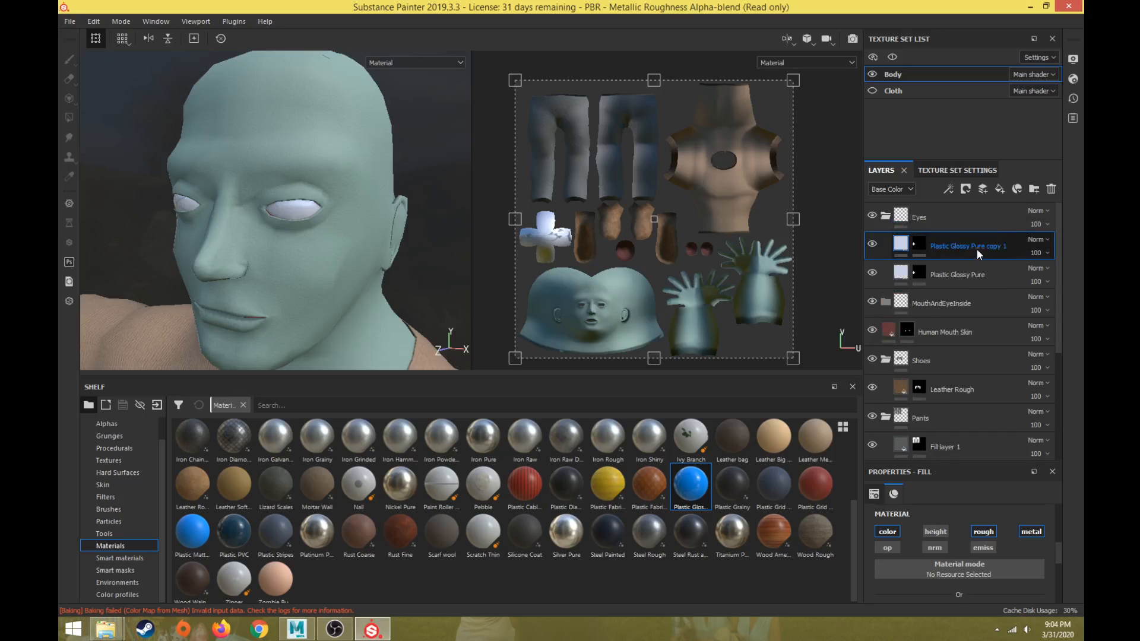
double_click(954, 275)
left_click(985, 274)
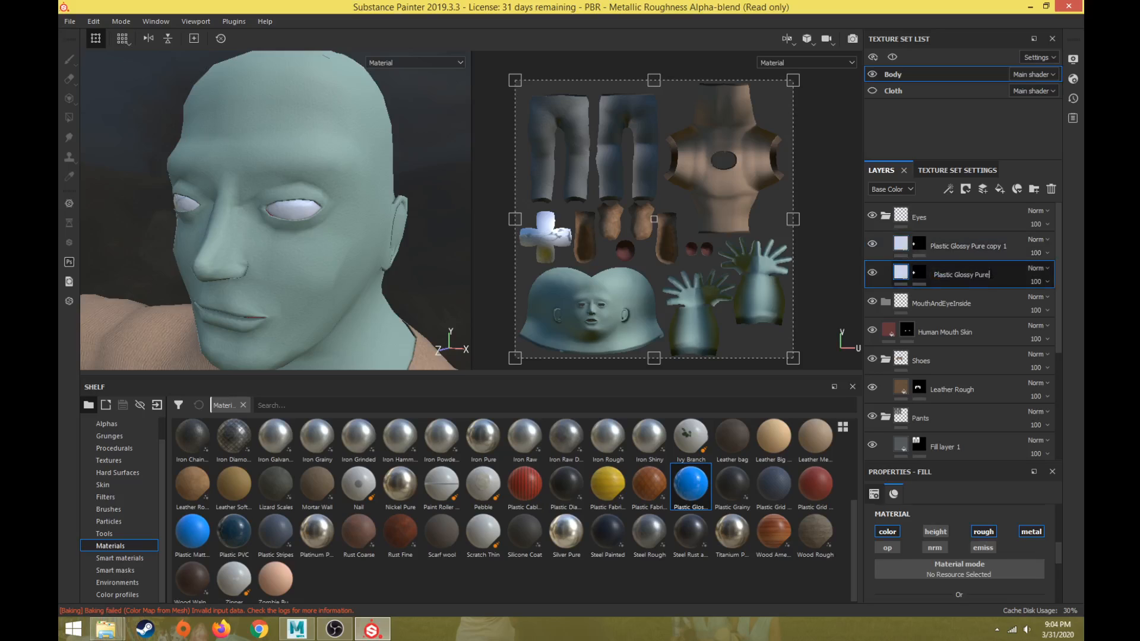
type("_White")
key("Return")
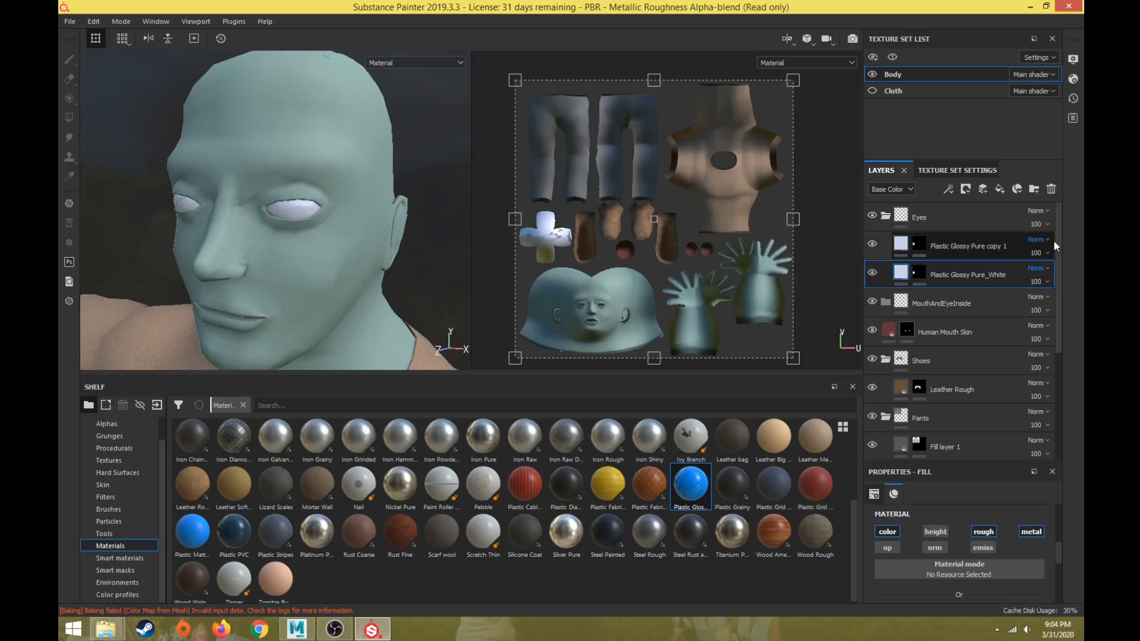
Rename the copied layer in the Eyes folder as Plastic Glossy Pure_Iris.
double_click(991, 247)
left_click(1007, 247)
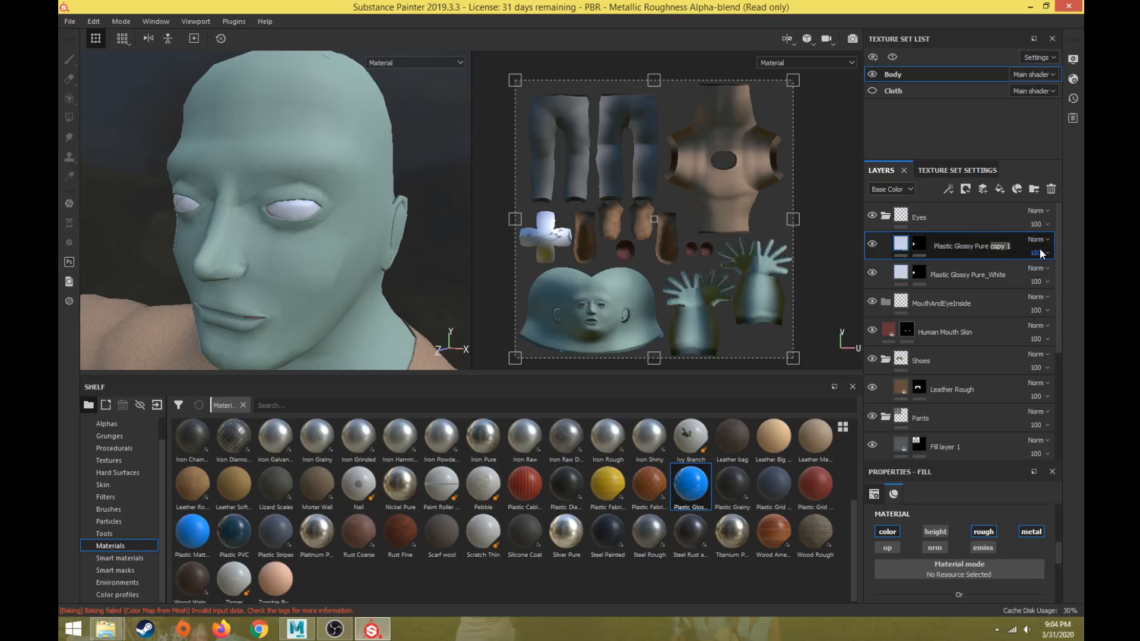
key("BackSpace")
key("BackSpace")
key("BackSpace")
key("BackSpace")
key("BackSpace")
key("BackSpace")
key("BackSpace")
type("_")
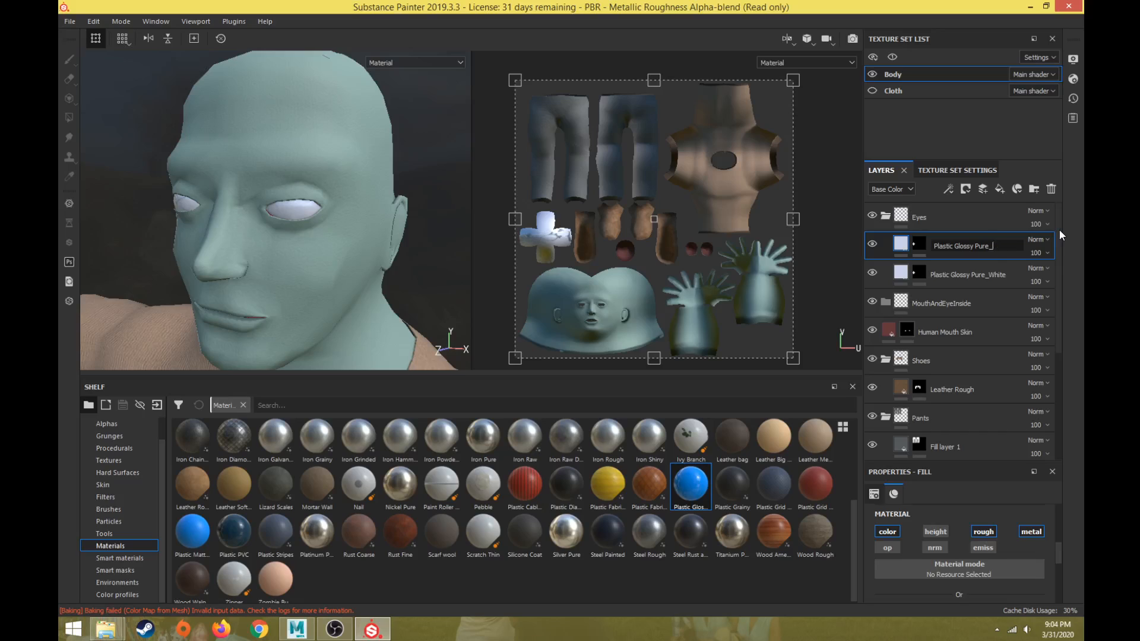
type("Iris")
key("Return")
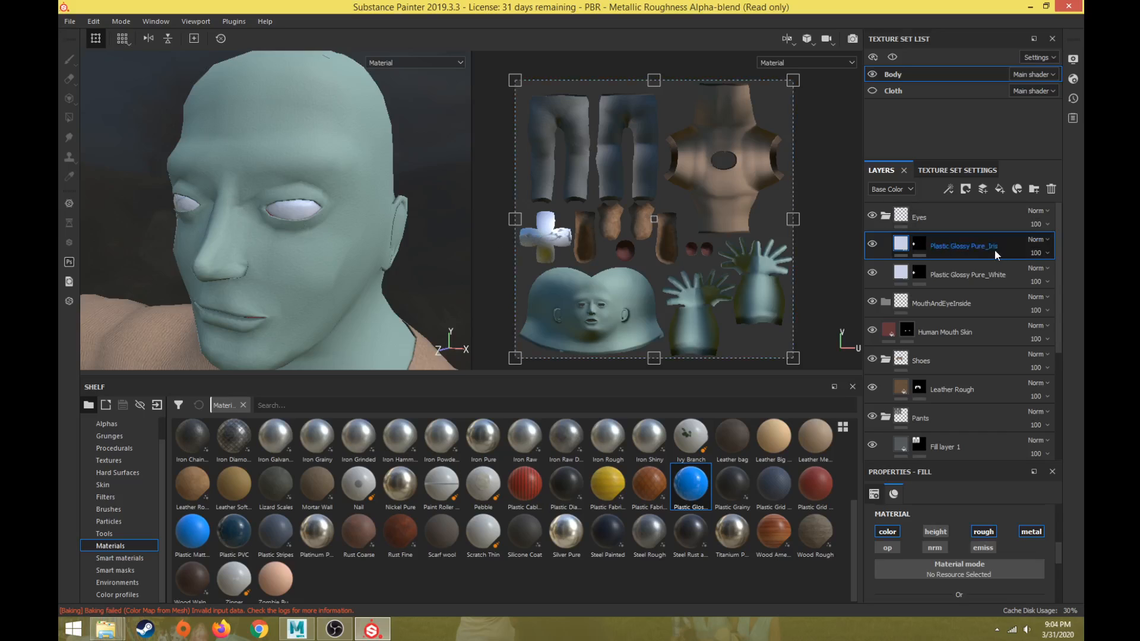
Duplicate the Plastic Glossy Pure_Iris layer and rename the copy Plastic Glossy Pure_Pupil.
left_click_drag(1008, 240, 1010, 232)
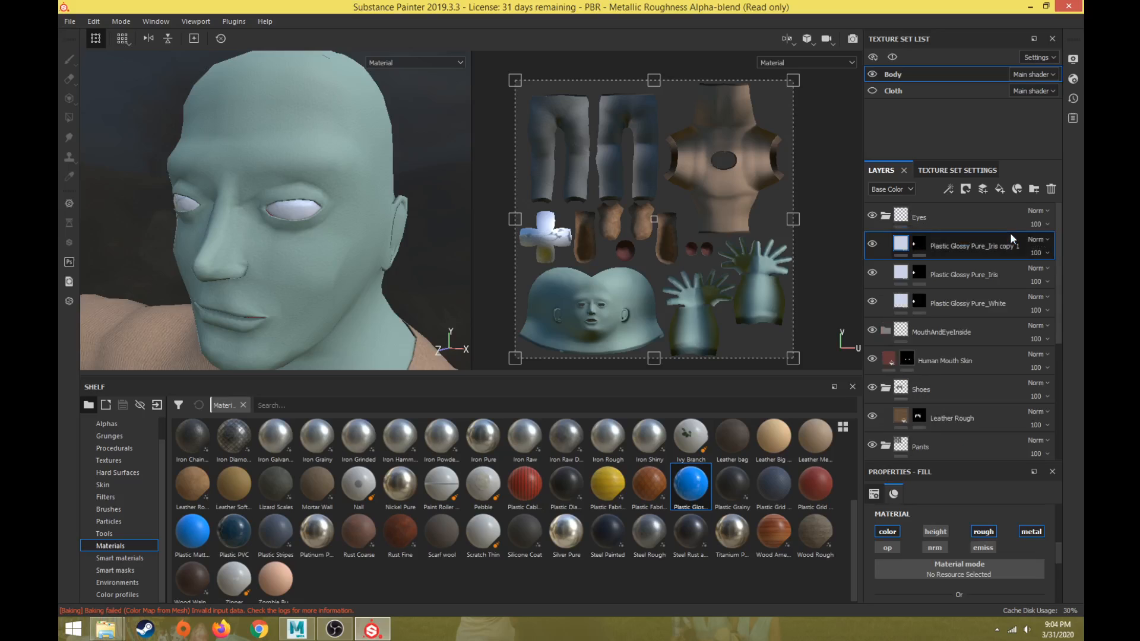
double_click(1001, 247)
left_click_drag(989, 246, 1074, 228)
type("Pupil")
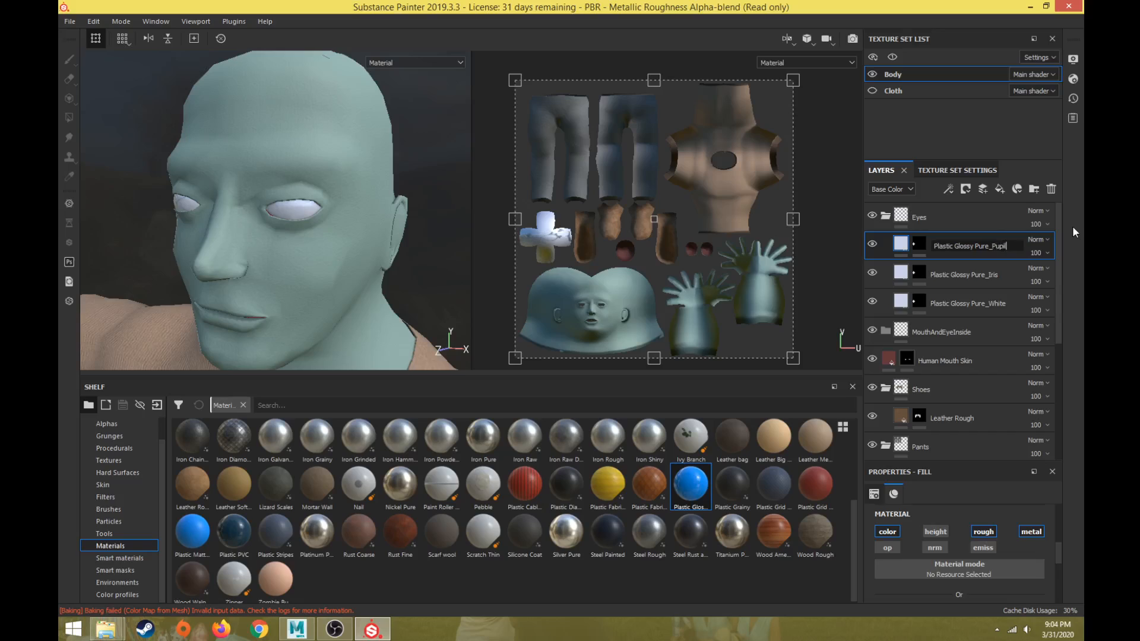
key("Return")
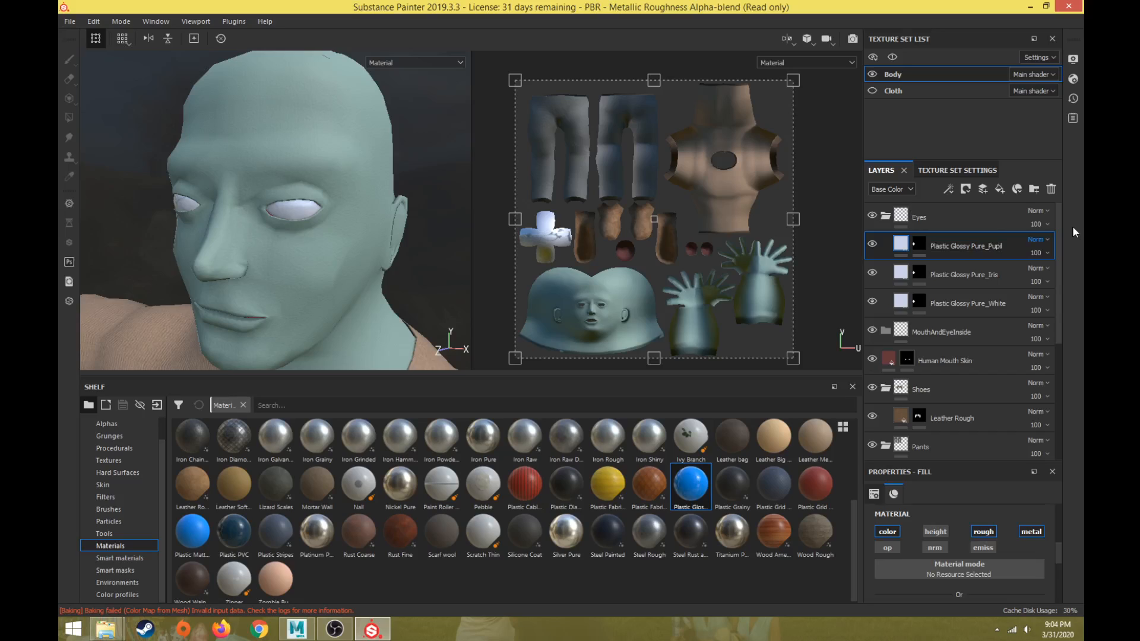
Hide the Pupil layer and set the Iris layer's base color to dark blue, RGB 0.065, 0.106, 0.200.
left_click(871, 244)
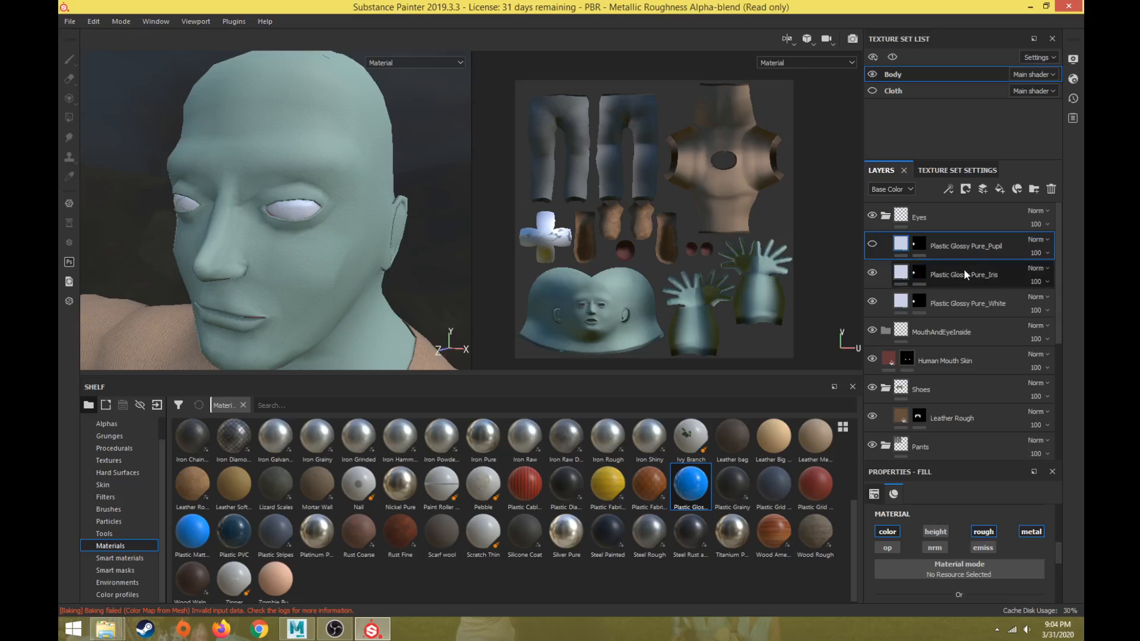
left_click(917, 272)
scroll(938, 572, "down", 5)
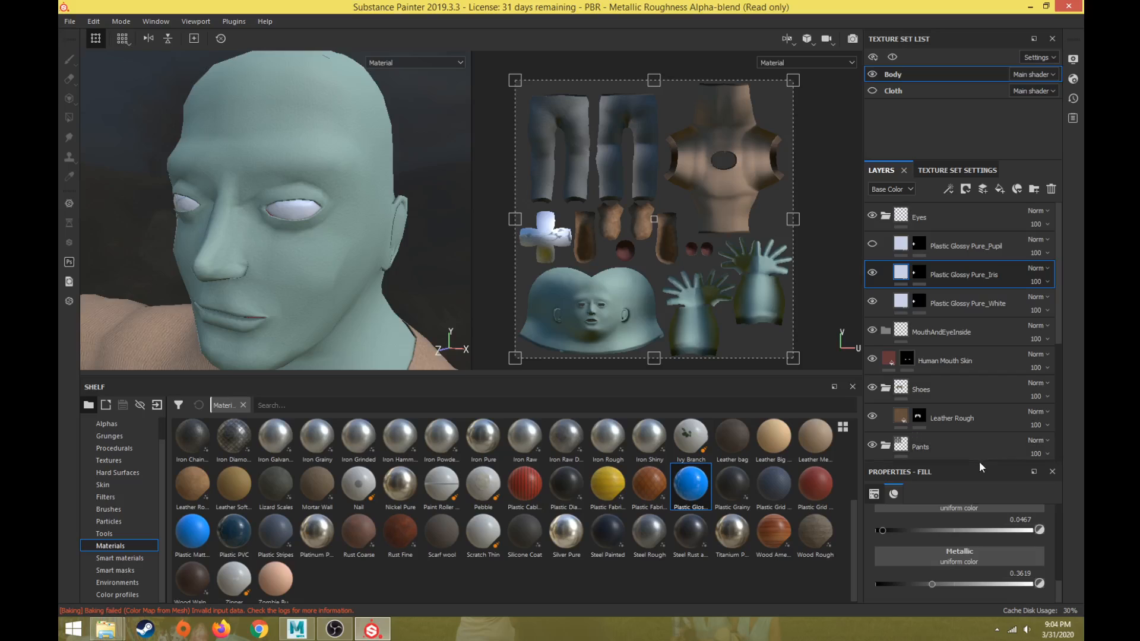
left_click_drag(980, 465, 985, 332)
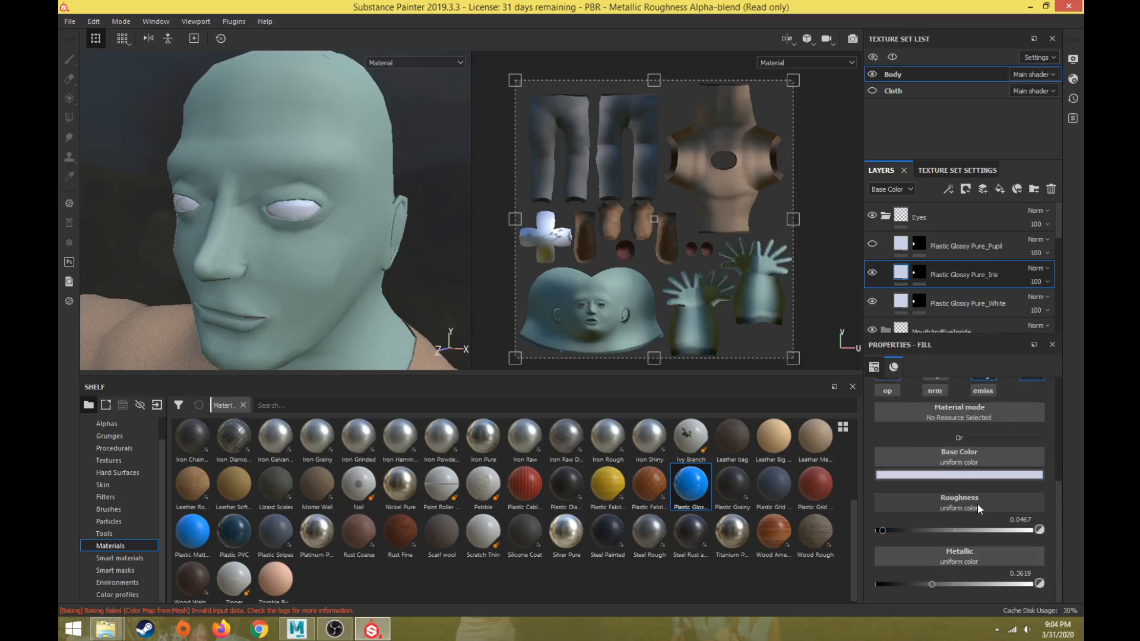
left_click(990, 477)
left_click_drag(937, 527, 953, 554)
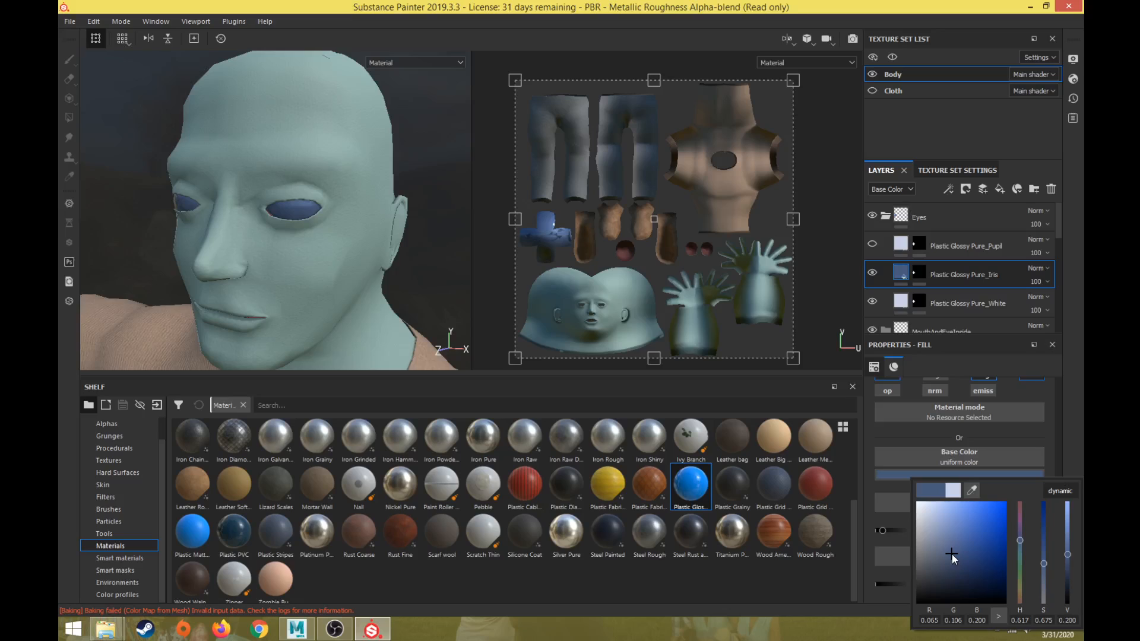
Remove the Iris layer's existing mask and add a new black mask to it.
left_click(920, 274)
right_click(921, 273)
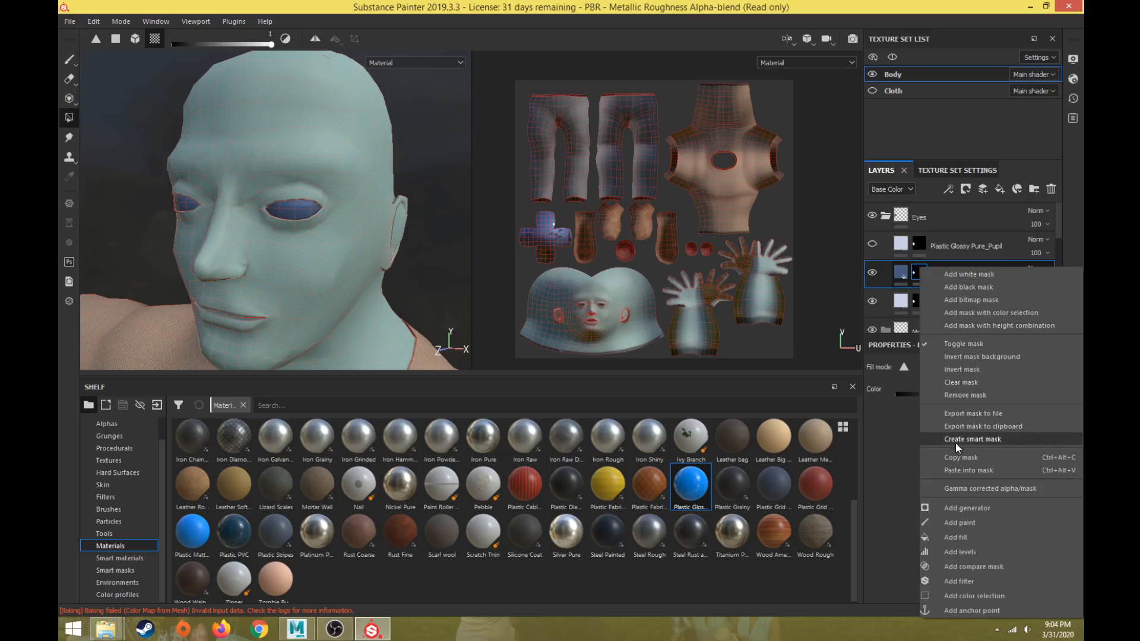
left_click(967, 395)
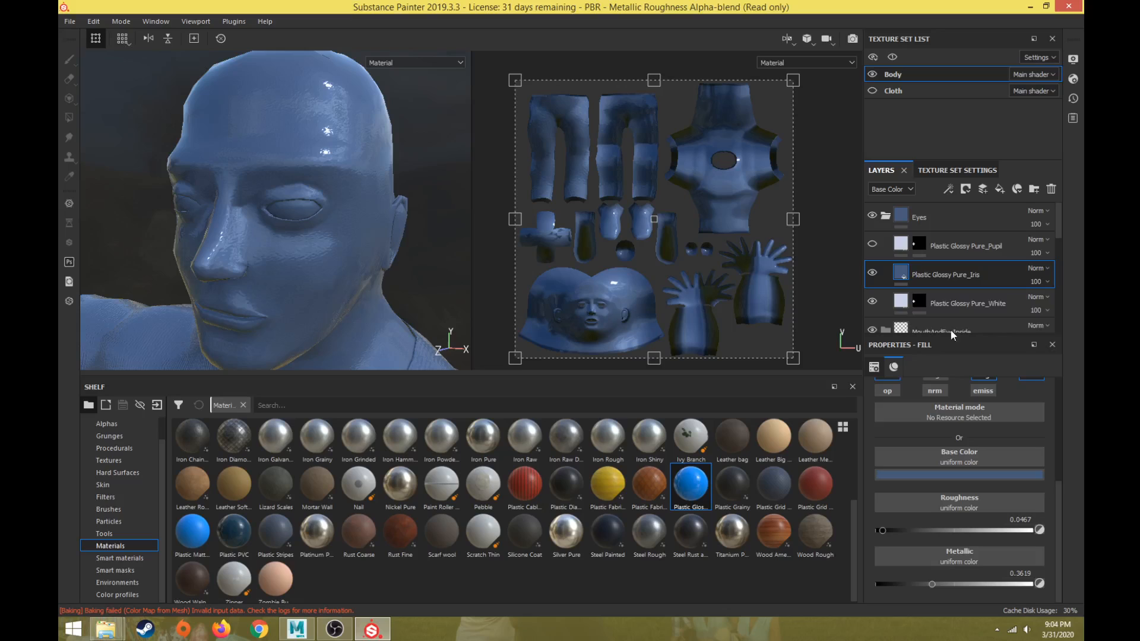
left_click(966, 189)
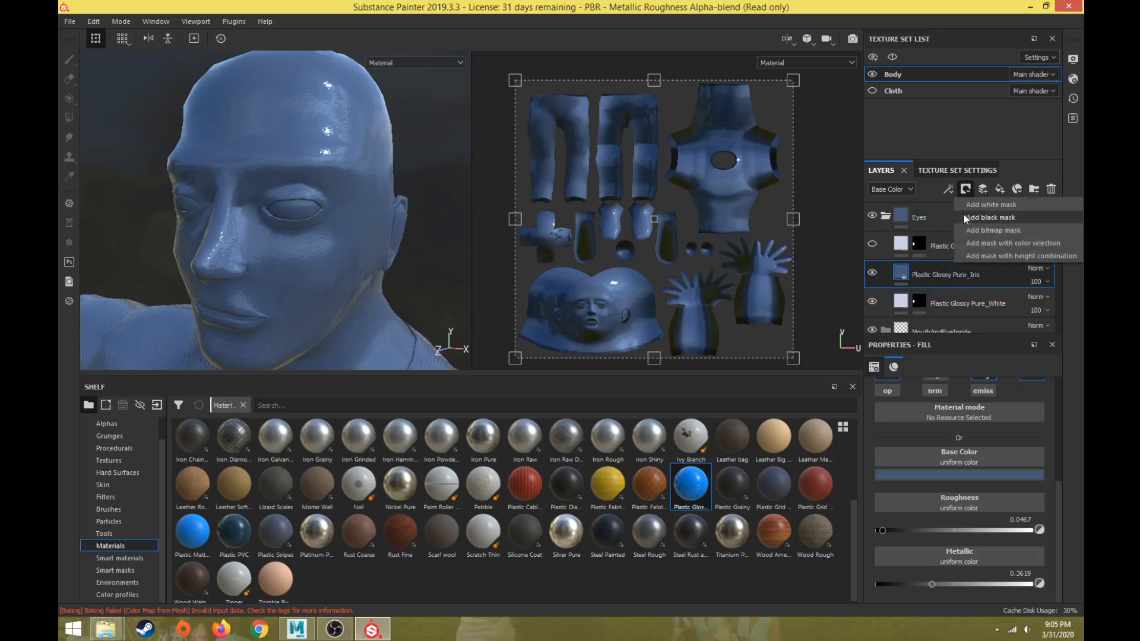
left_click(971, 218)
key("p")
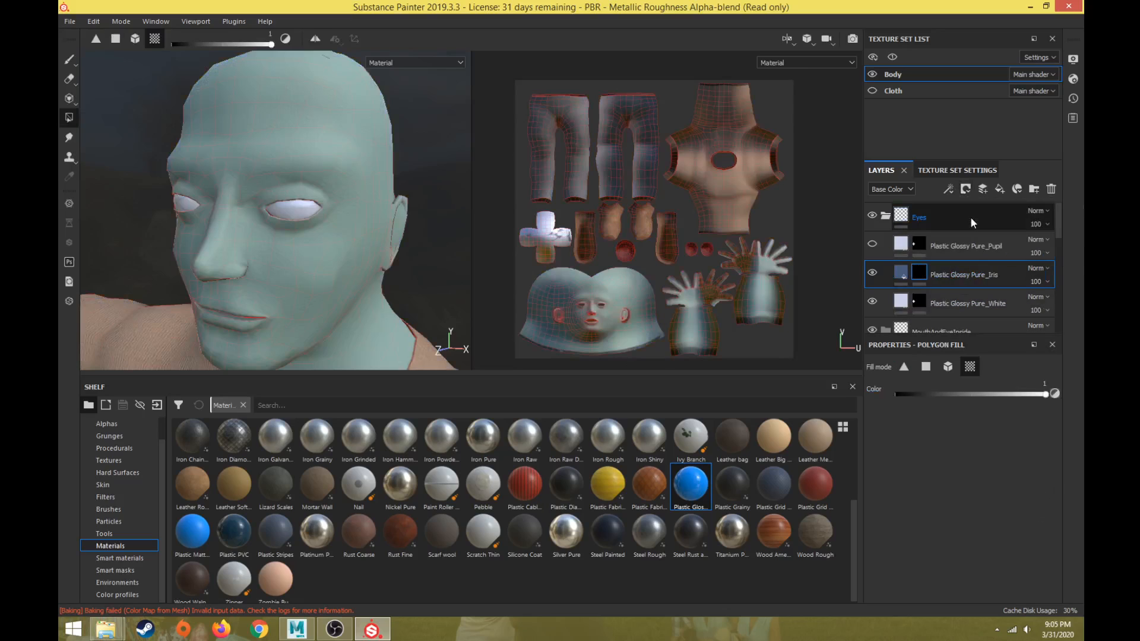
Switch to the Paint tool and choose the Basic Hard brush for painting the Iris mask.
left_click(70, 59)
scroll(953, 486, "up", 5)
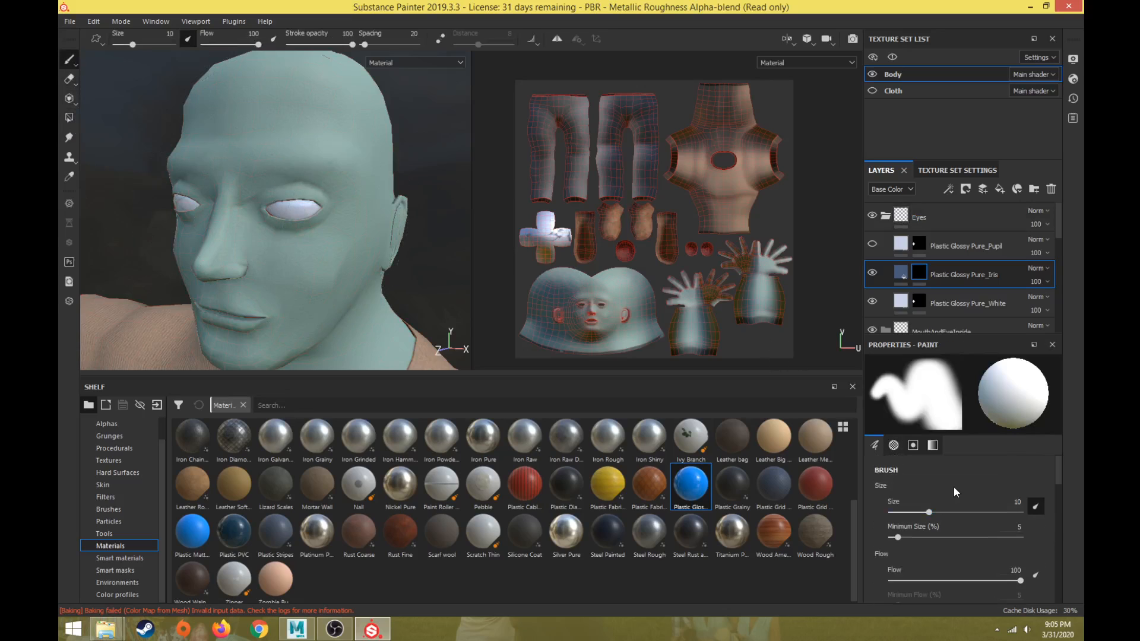
scroll(146, 468, "up", 2)
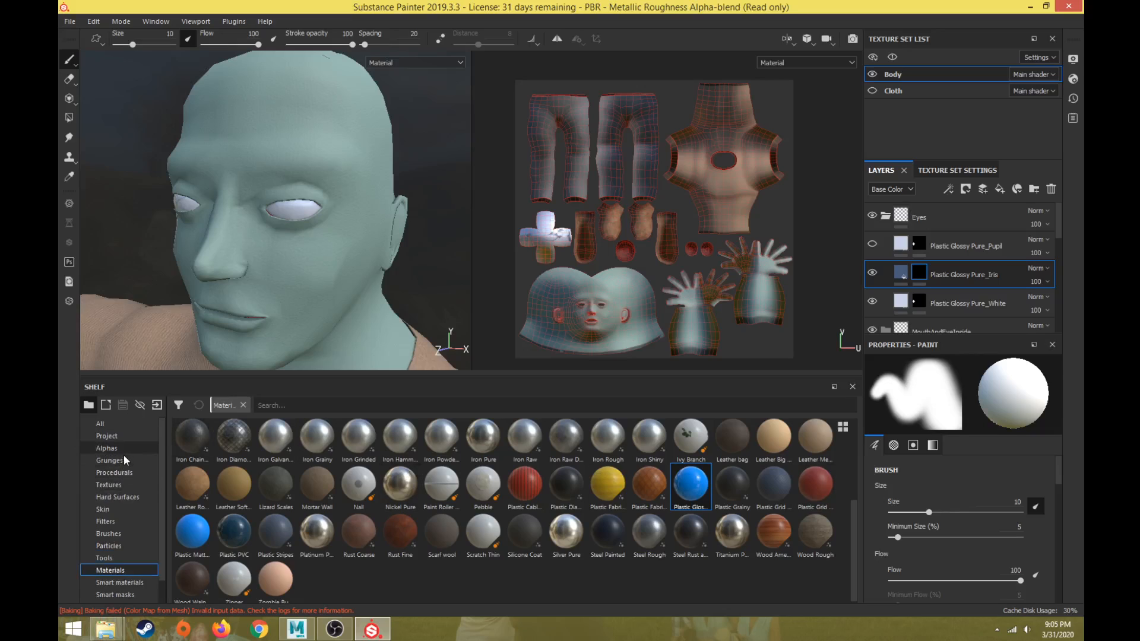
left_click(112, 532)
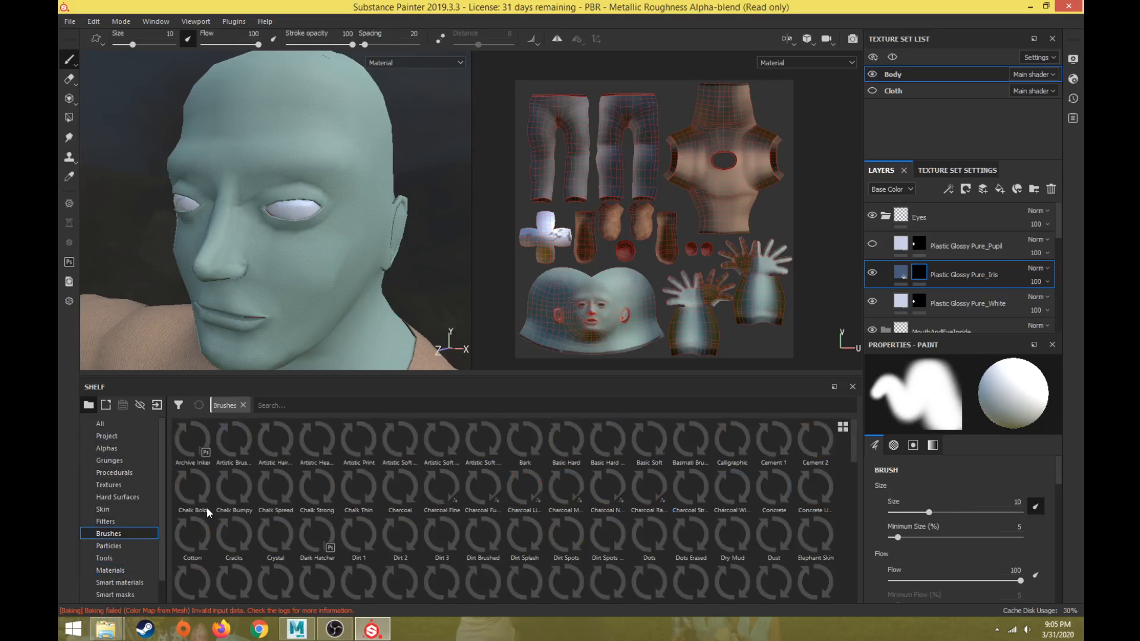
left_click(566, 442)
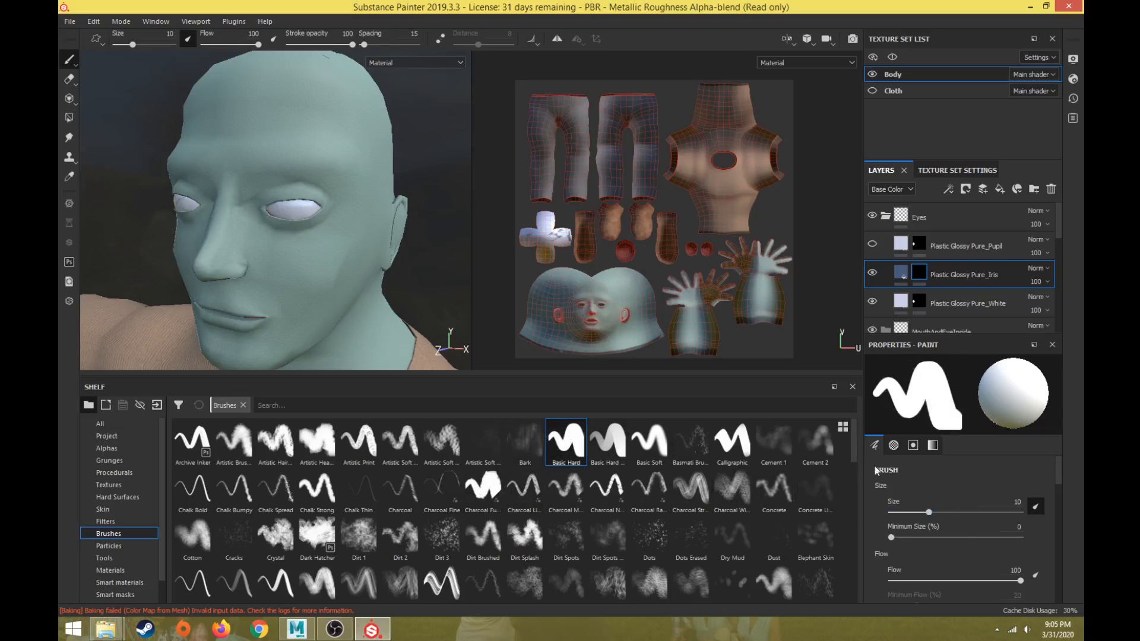
Set the brush's alignment to UV and size space to Texture, and reduce its size to 3.85 over the eye's UV island.
scroll(948, 508, "down", 3)
scroll(944, 509, "down", 3)
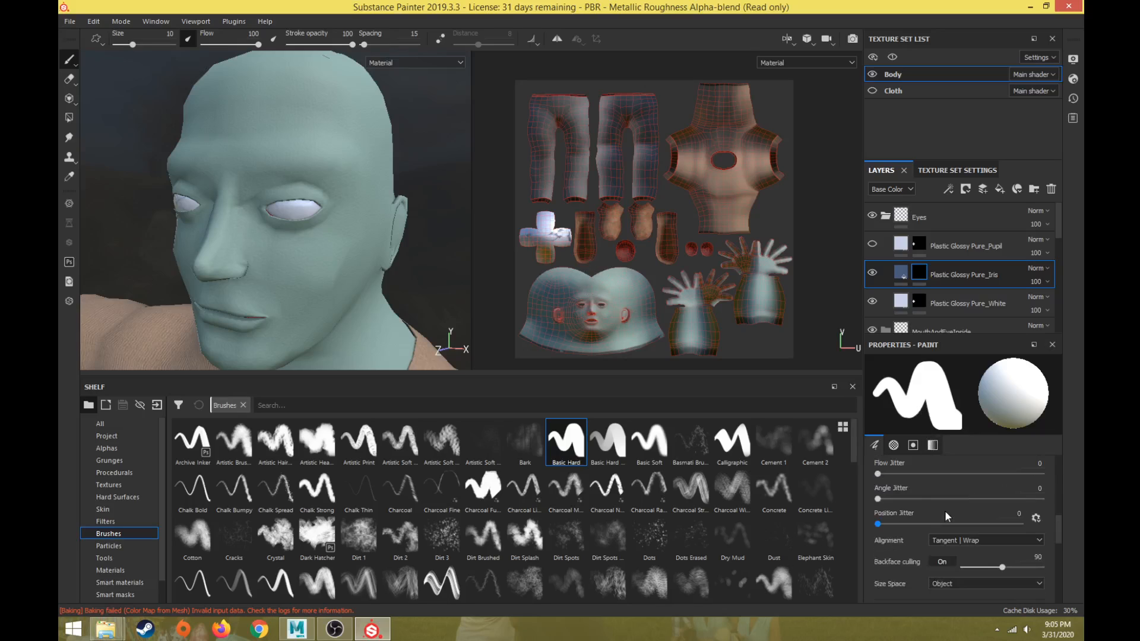
left_click(957, 539)
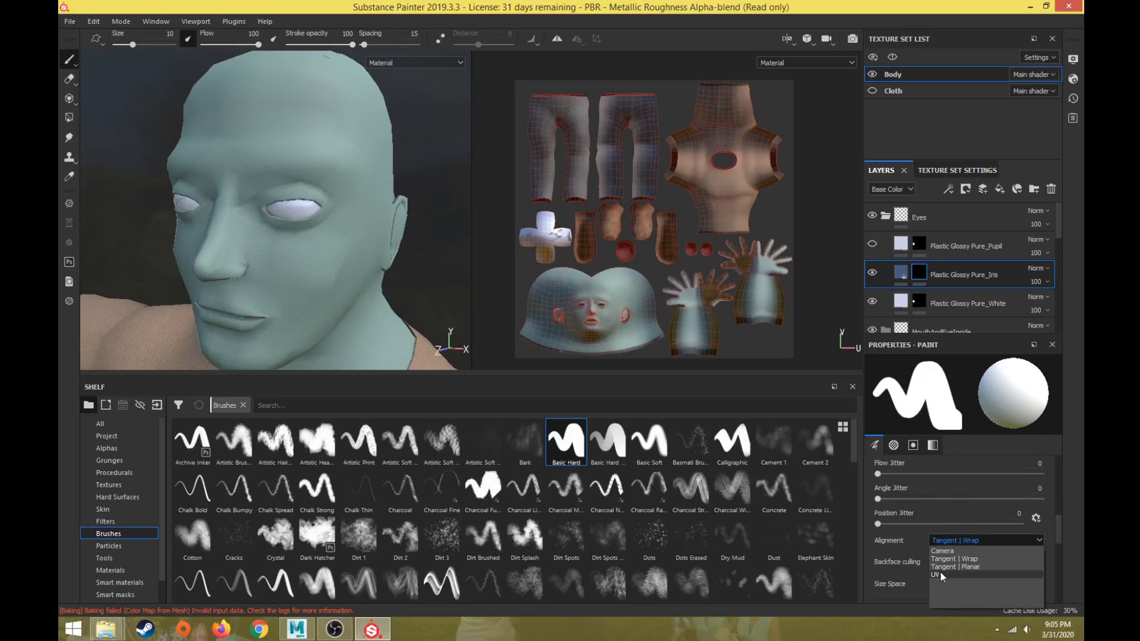
left_click(939, 573)
left_click(944, 585)
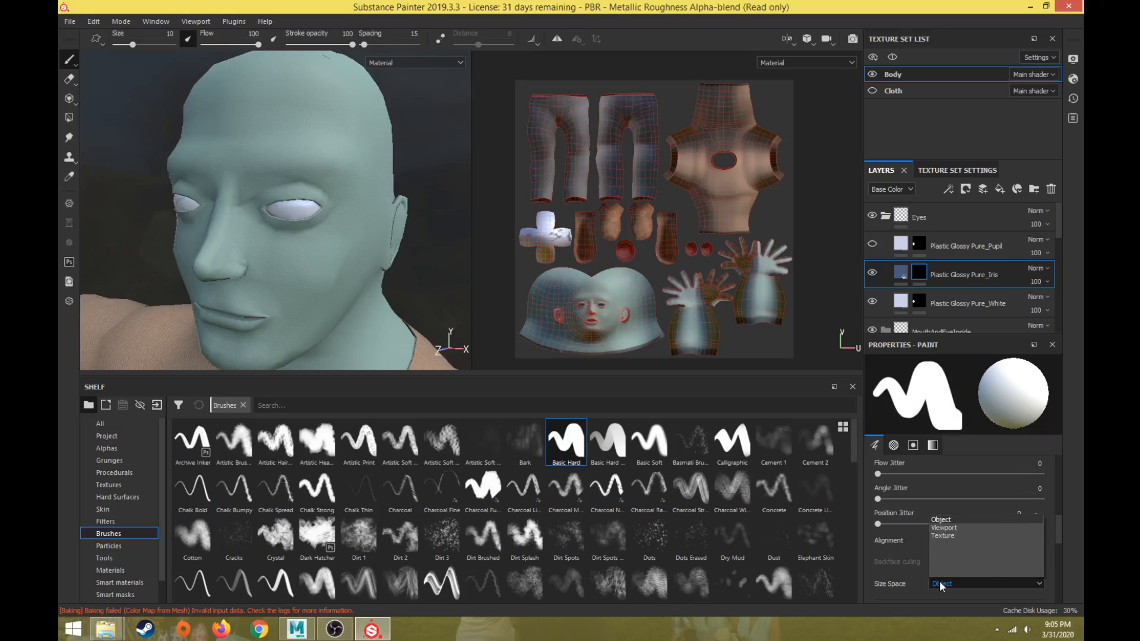
left_click(950, 535)
scroll(552, 238, "up", 4)
scroll(552, 238, "up", 6)
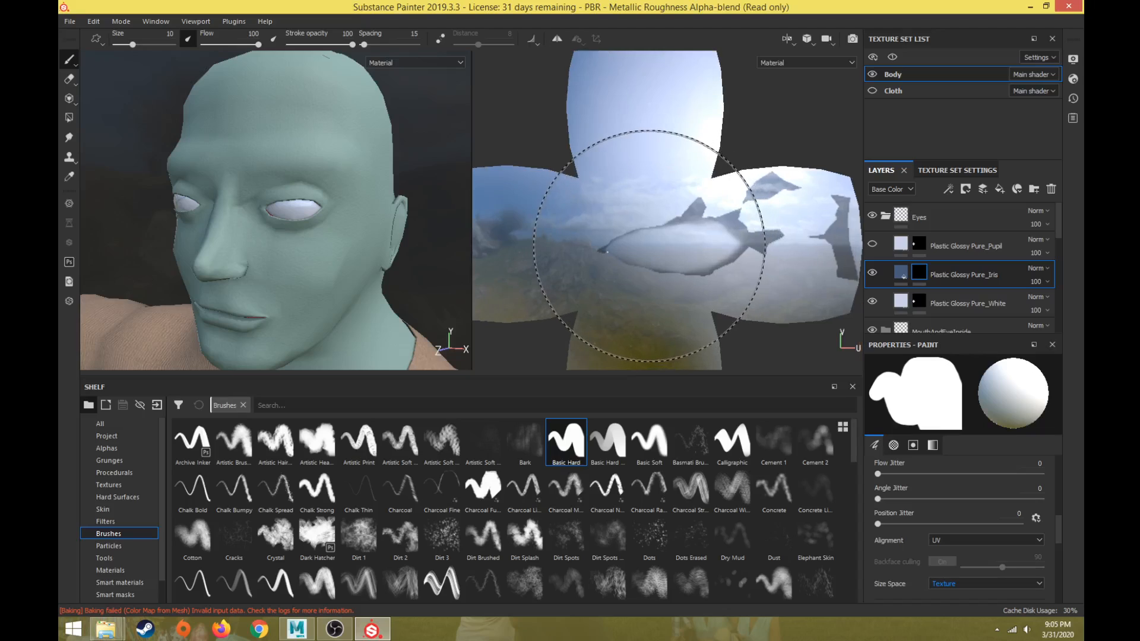
right_click_drag(650, 246, 653, 247, "ctrl")
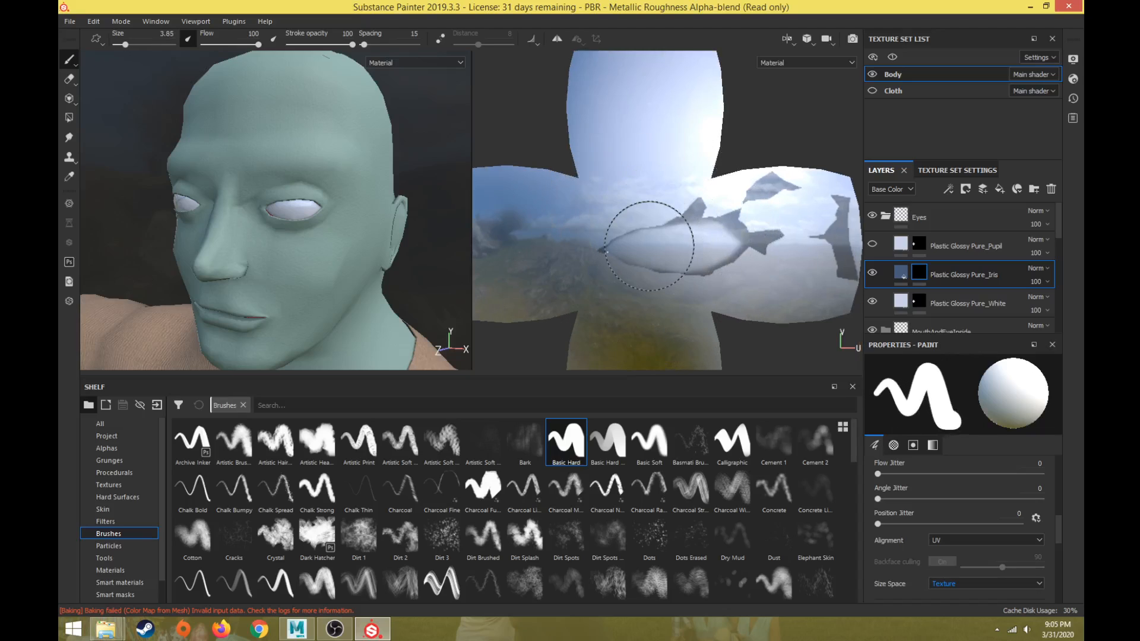
Show the mesh wireframe in the viewports and set its opacity to 31.
left_click(1073, 58)
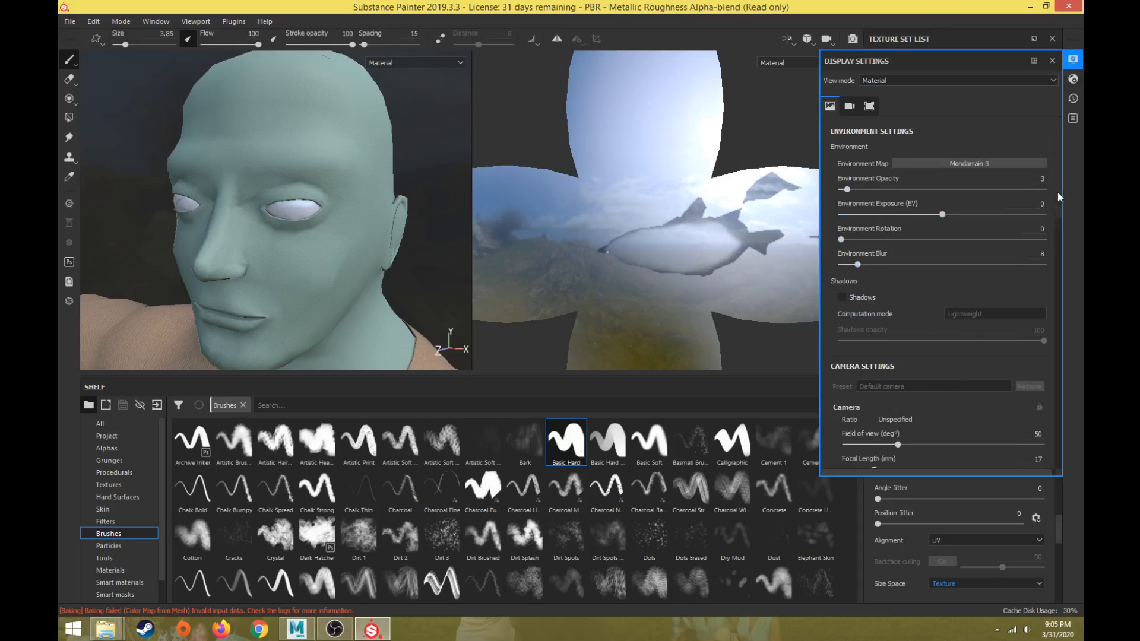
left_click_drag(1058, 192, 1037, 442)
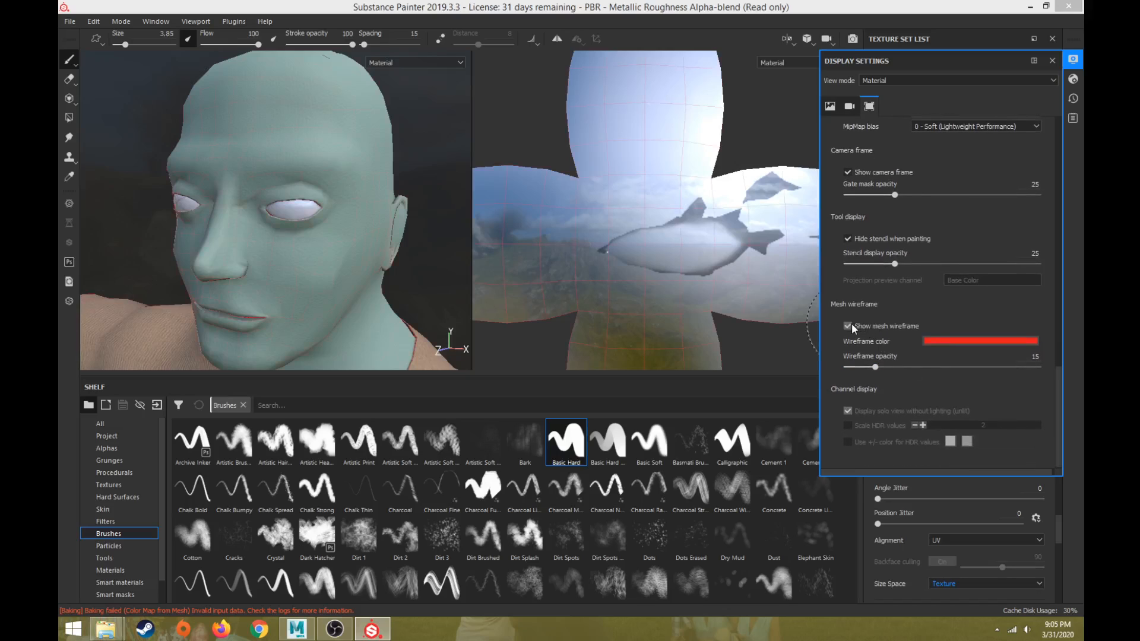
left_click_drag(886, 369, 910, 369)
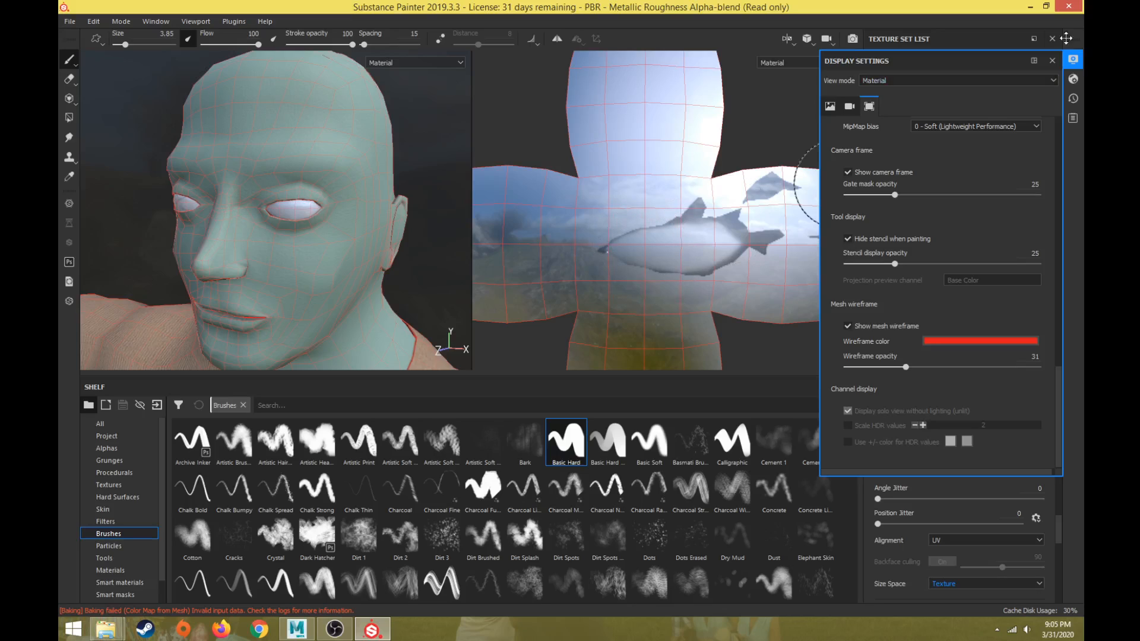
left_click(1053, 60)
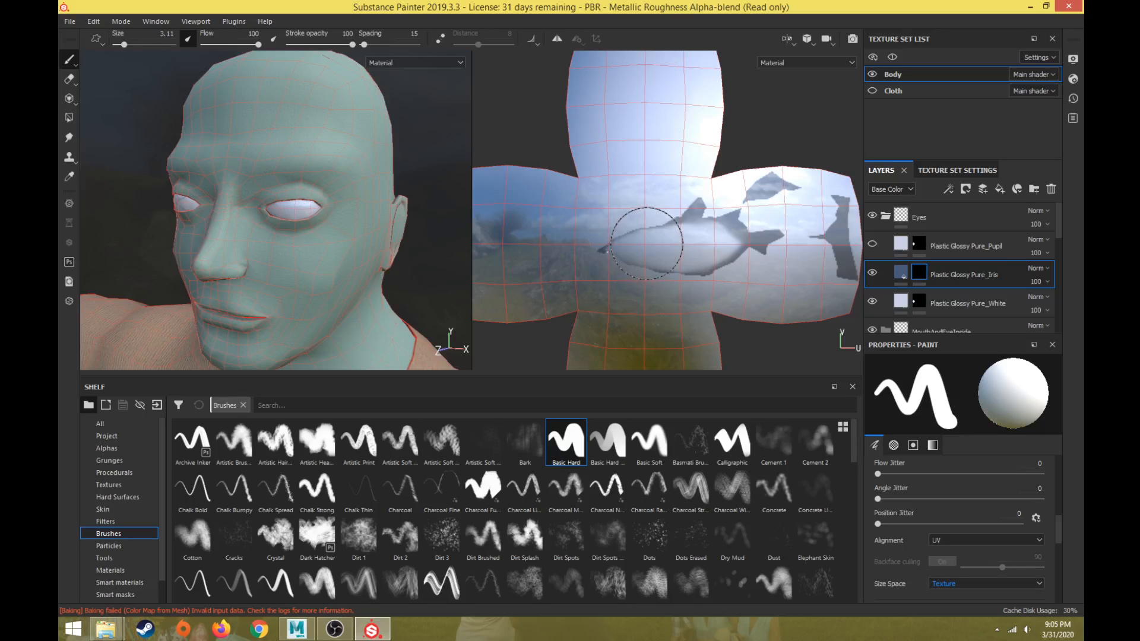
Try stamping the iris with a 3.11 brush at the center of the eye's UV island, and check it from the front.
left_click(646, 243)
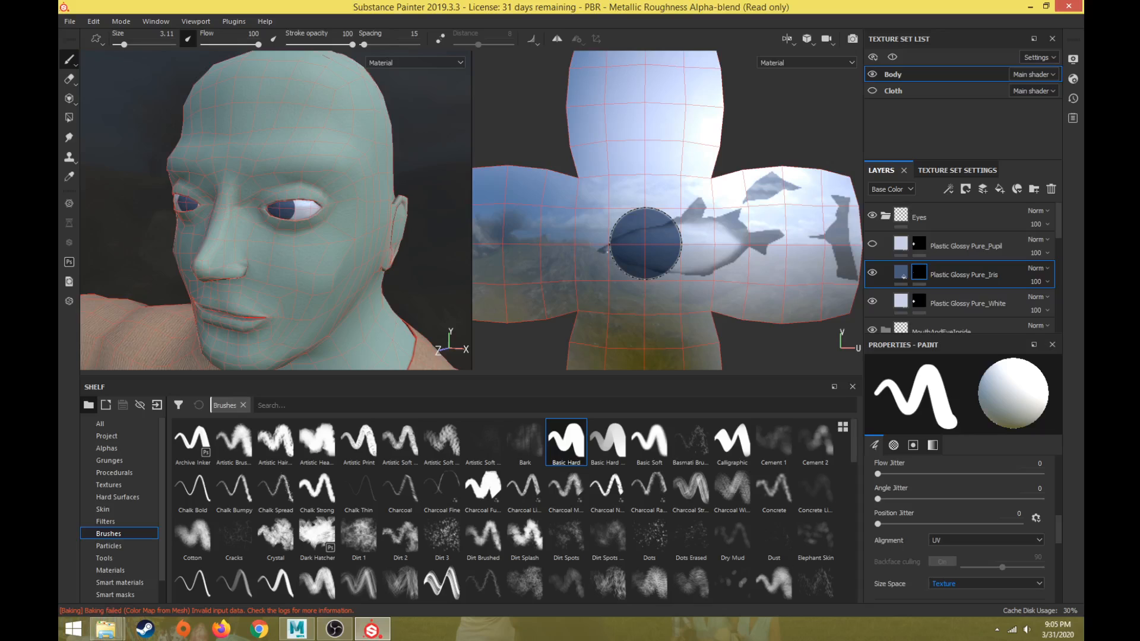
scroll(325, 232, "up", 3)
mouse_move(326, 233)
left_mouse_down("alt")
mouse_move(415, 229)
mouse_move(329, 249)
mouse_move(355, 253)
mouse_move(332, 266)
left_mouse_up("alt")
scroll(355, 253, "down", 1)
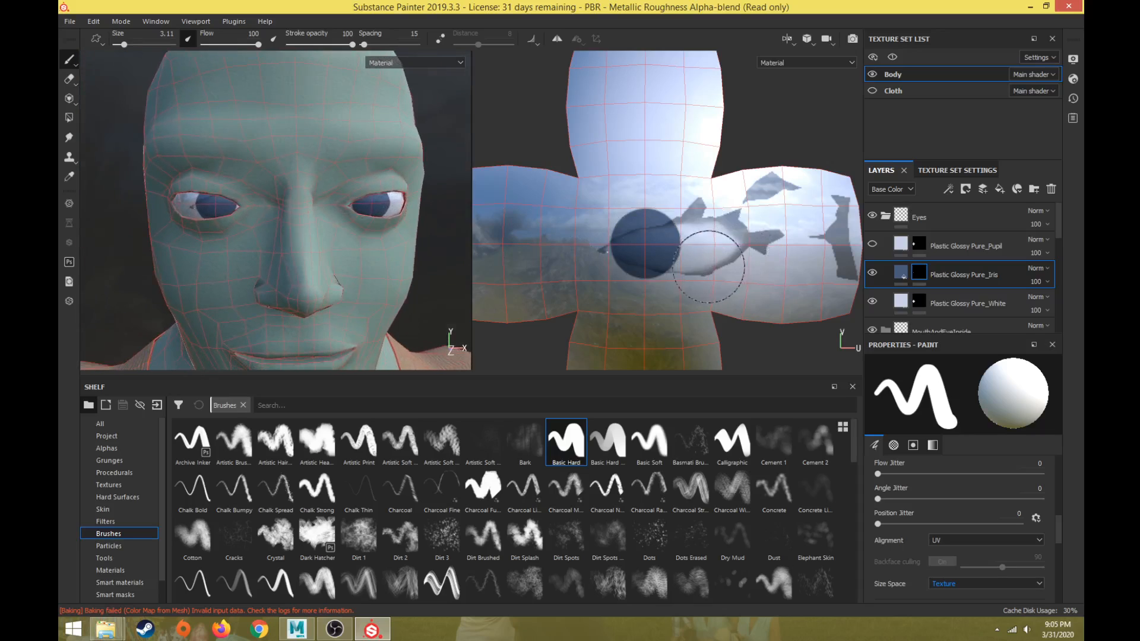
key("ctrl+z")
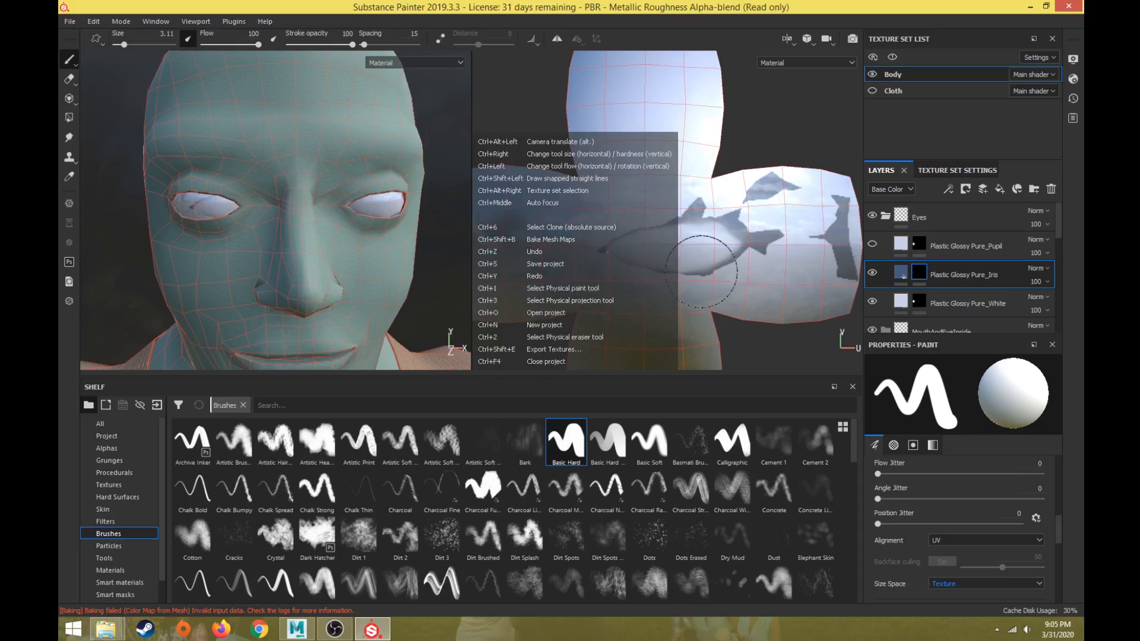
Stamp the iris circle on the Iris mask at the center of the eye's UV island, undoing off-center attempts.
left_click(661, 245)
key("ctrl+z")
left_click(642, 245)
key("ctrl+z")
left_click(645, 245)
scroll(301, 256, "up", 3)
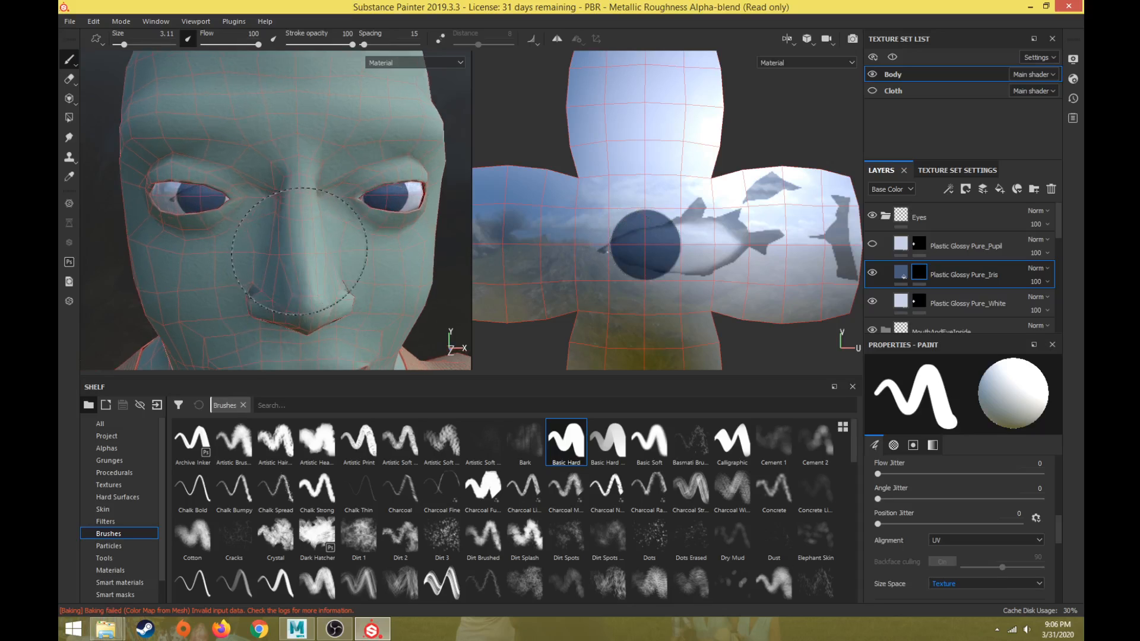
Undo the oversized iris stamp and try a smaller 1.86 brush at the center of the eye's UV island.
mouse_move(311, 255)
left_mouse_down("alt")
mouse_move(256, 247)
mouse_move(382, 229)
left_mouse_up("alt")
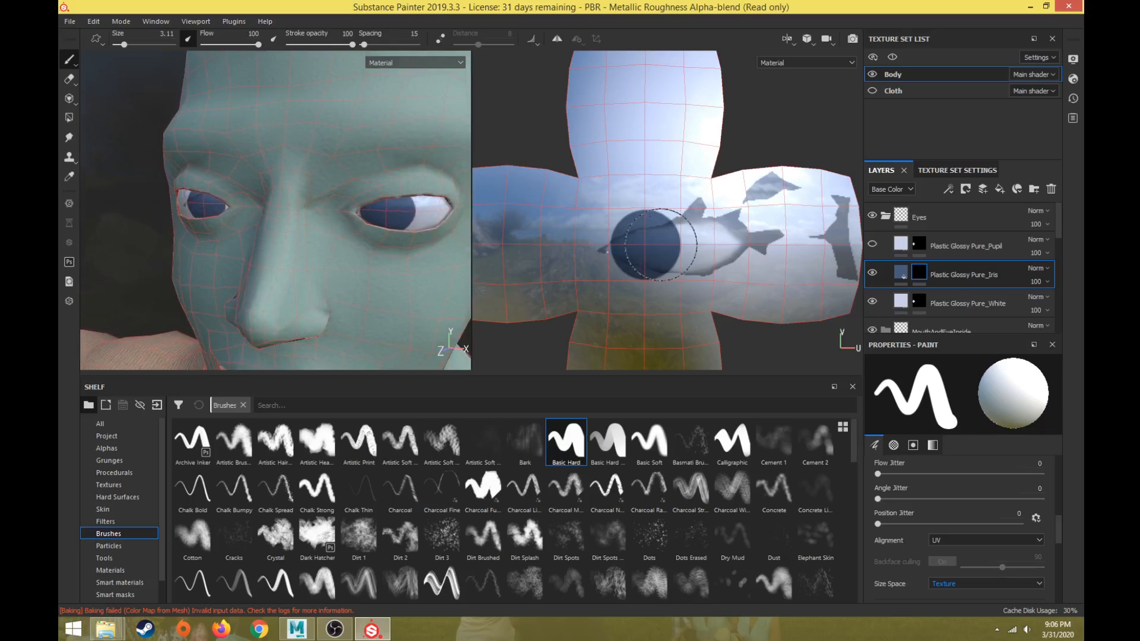
key("ctrl+z")
key("bracketleft")
key("bracketleft")
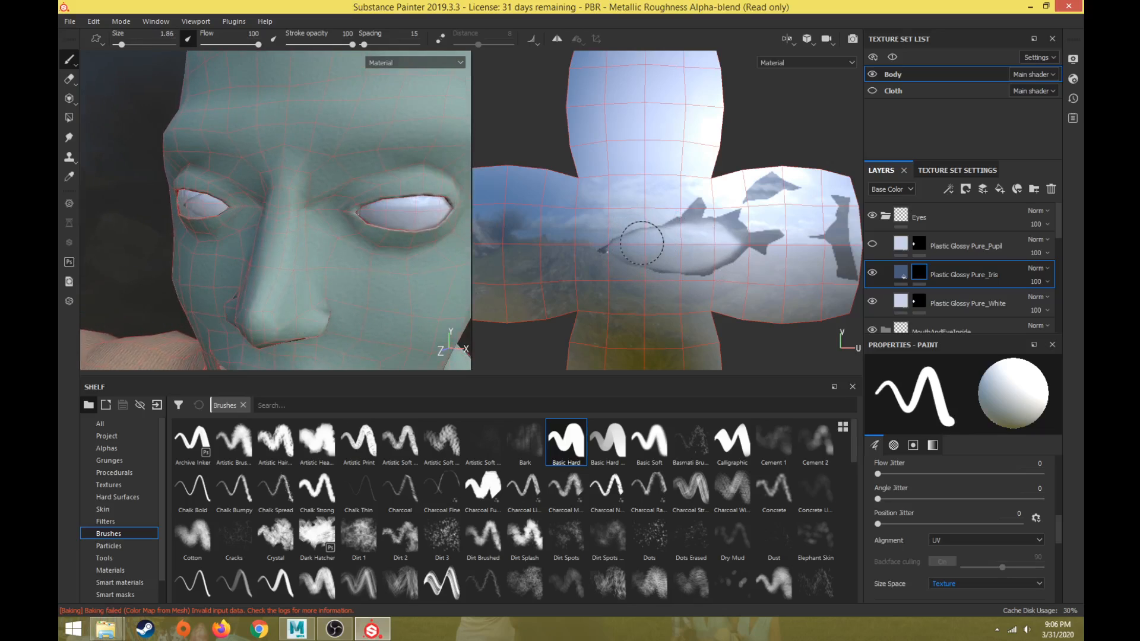
left_click(646, 245)
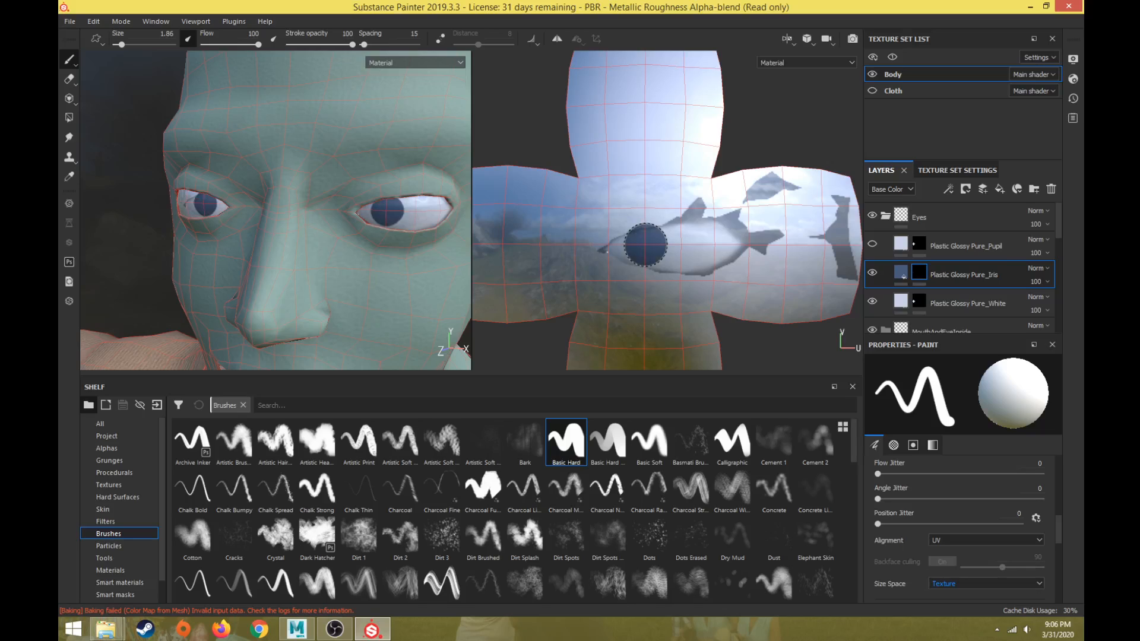
key("ctrl+z")
Stamp the iris circle with a 2.45 brush at the center of the eye's UV island and check it on the face.
key("bracketright")
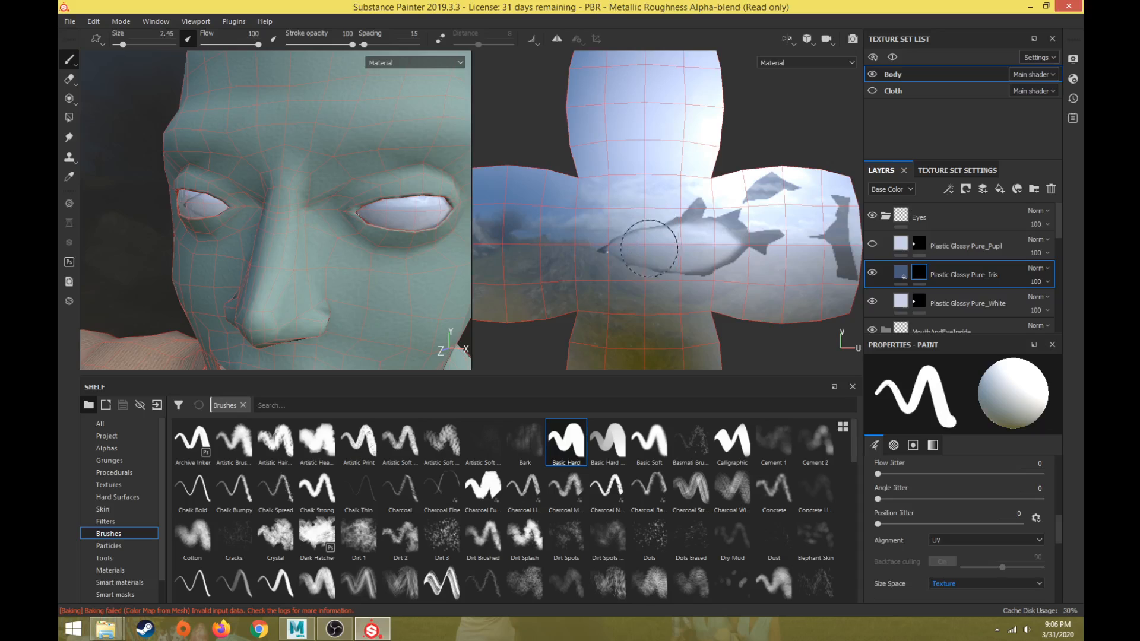
left_click(645, 245)
scroll(318, 255, "down", 5)
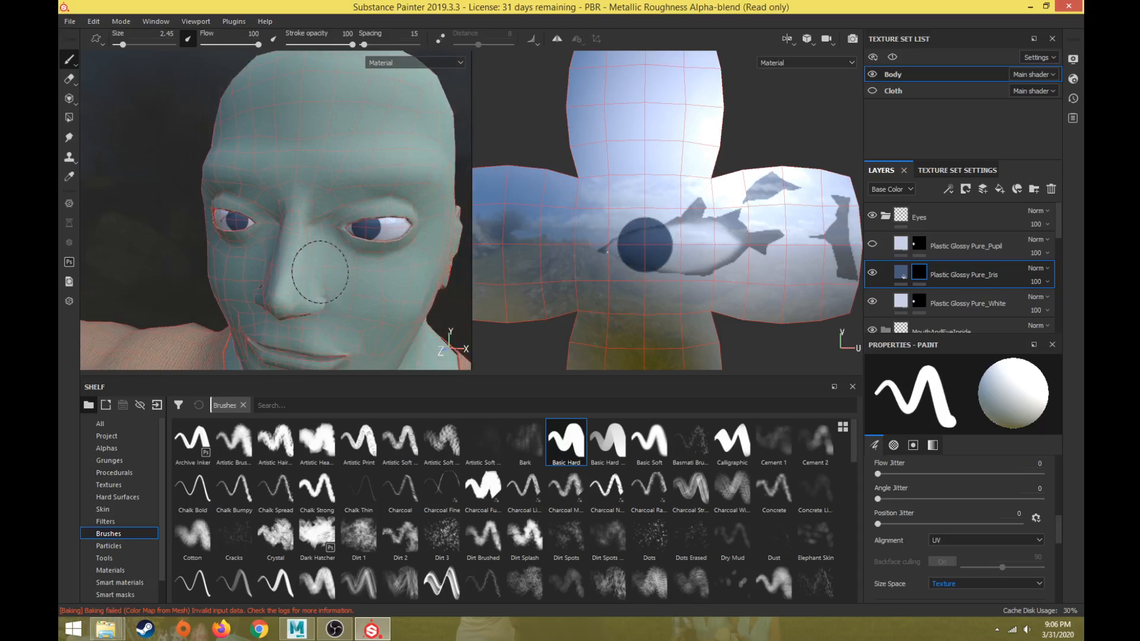
mouse_move(367, 296)
left_mouse_down("alt")
mouse_move(369, 285)
mouse_move(338, 291)
mouse_move(390, 296)
mouse_move(367, 308)
left_mouse_up("alt")
scroll(339, 293, "up", 5)
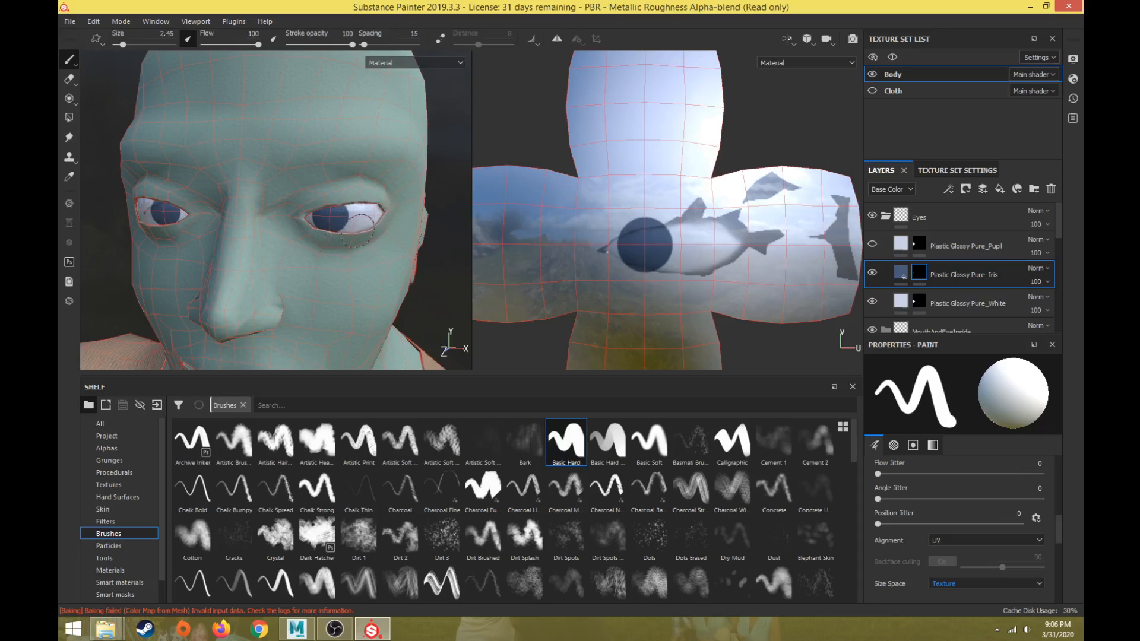
scroll(357, 231, "up", 4)
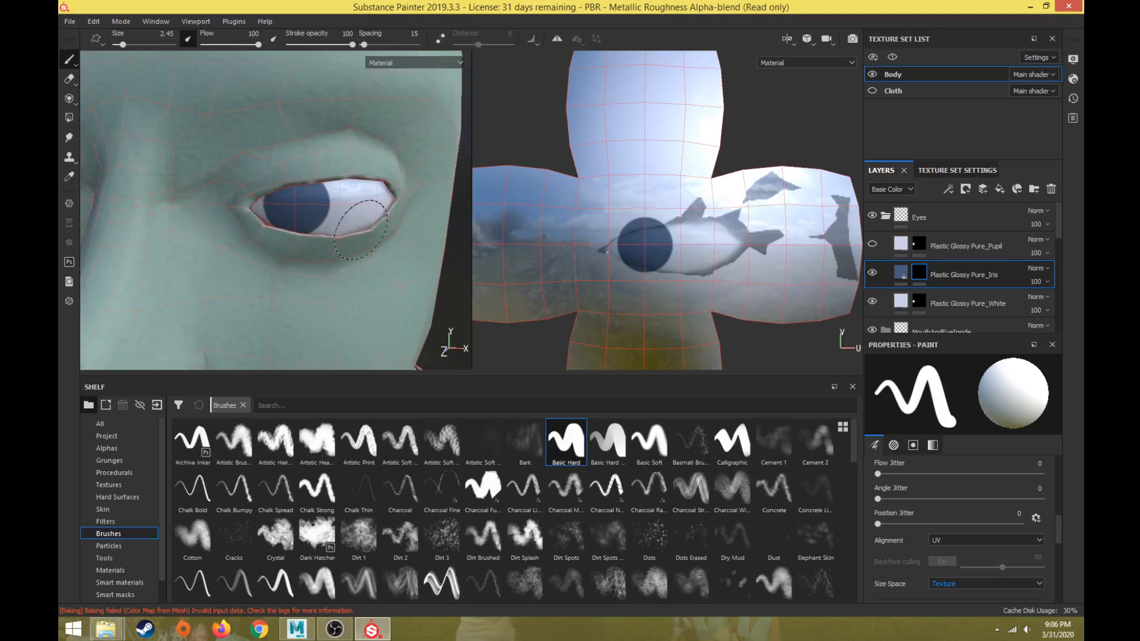
left_click_drag(360, 229, 379, 213, "alt")
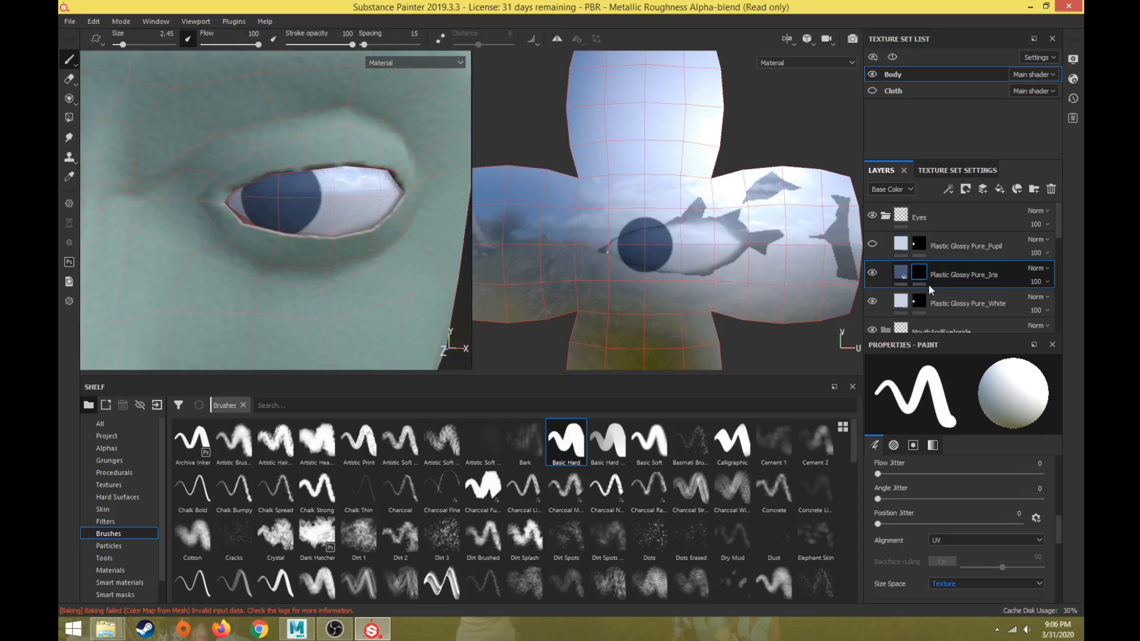
Make the Pupil layer visible and replace its mask with a new black mask.
left_click(872, 274)
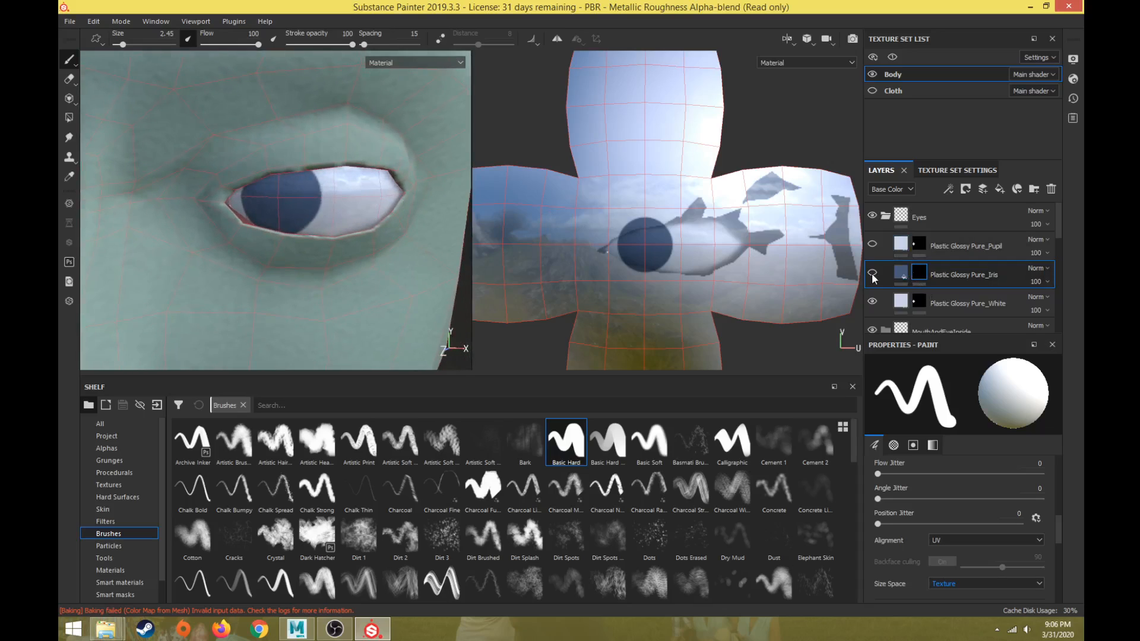
left_click(873, 274)
left_click(962, 241)
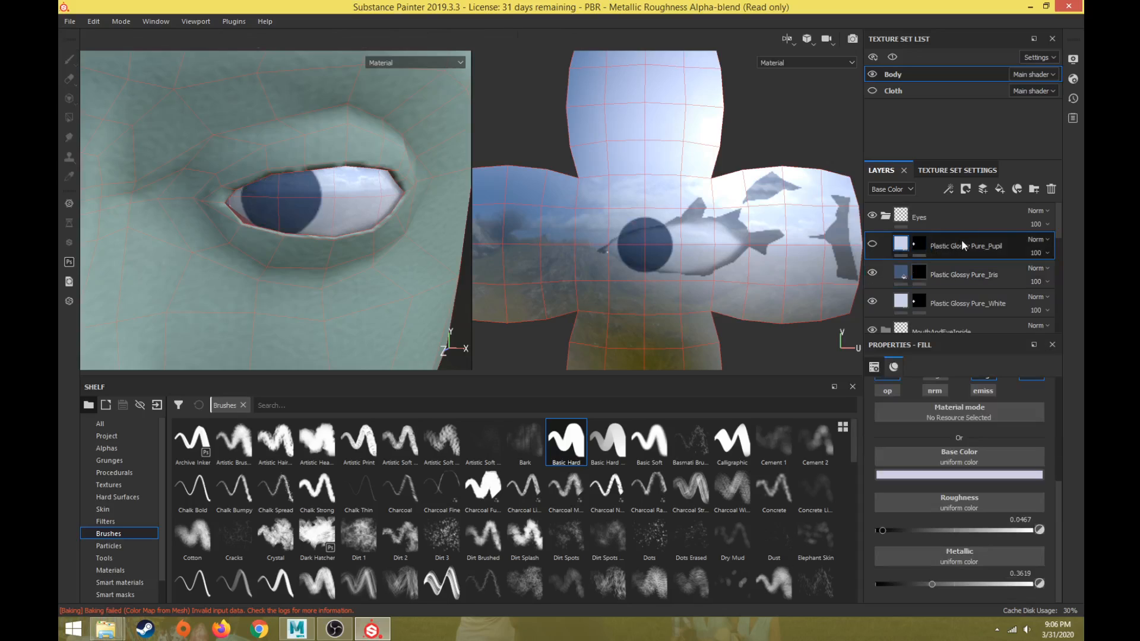
left_click(872, 244)
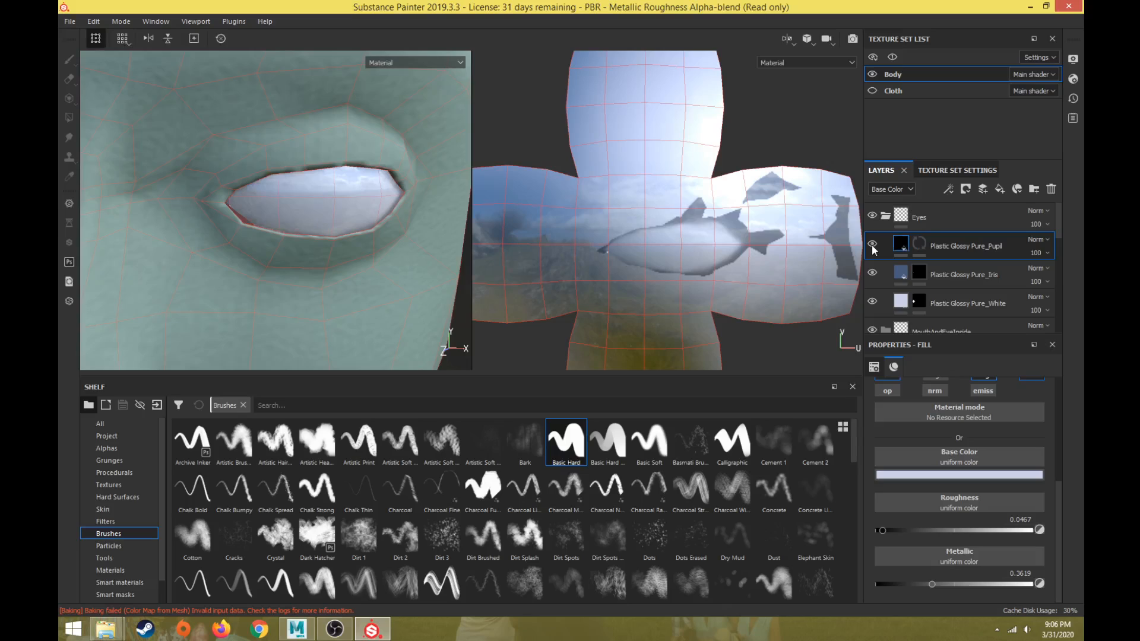
right_click(920, 242)
left_click(966, 370)
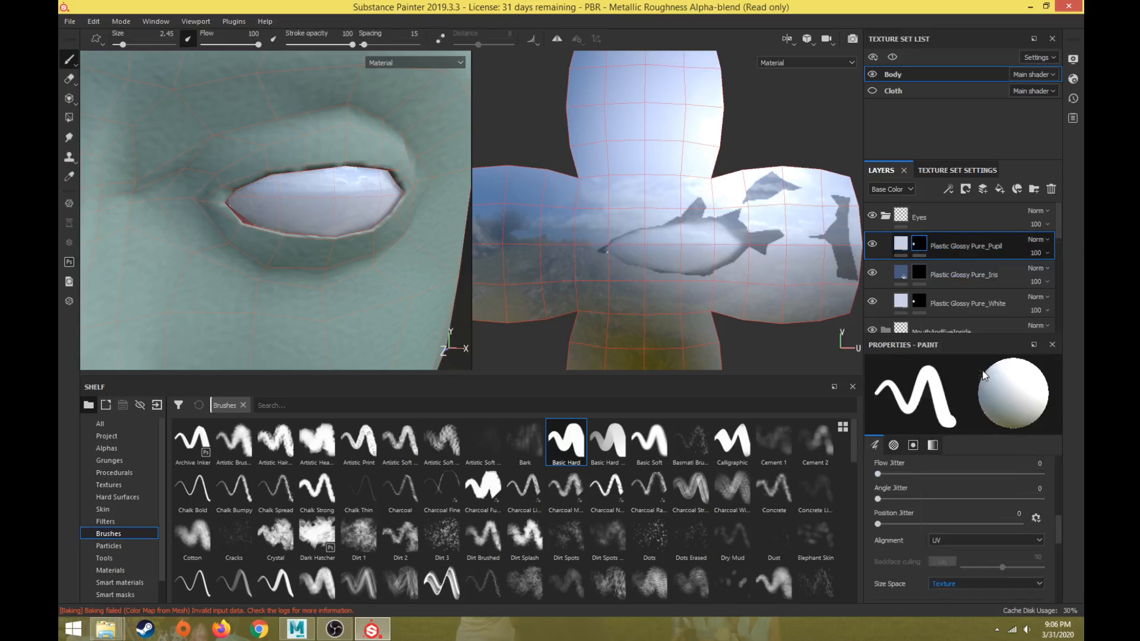
left_click(966, 189)
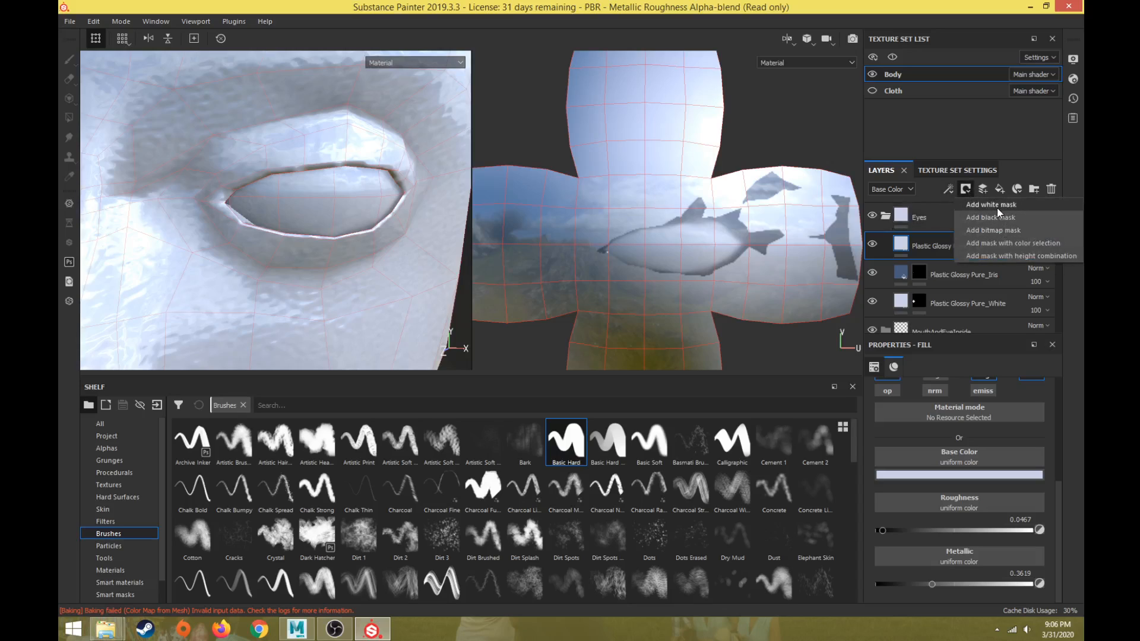
left_click(992, 218)
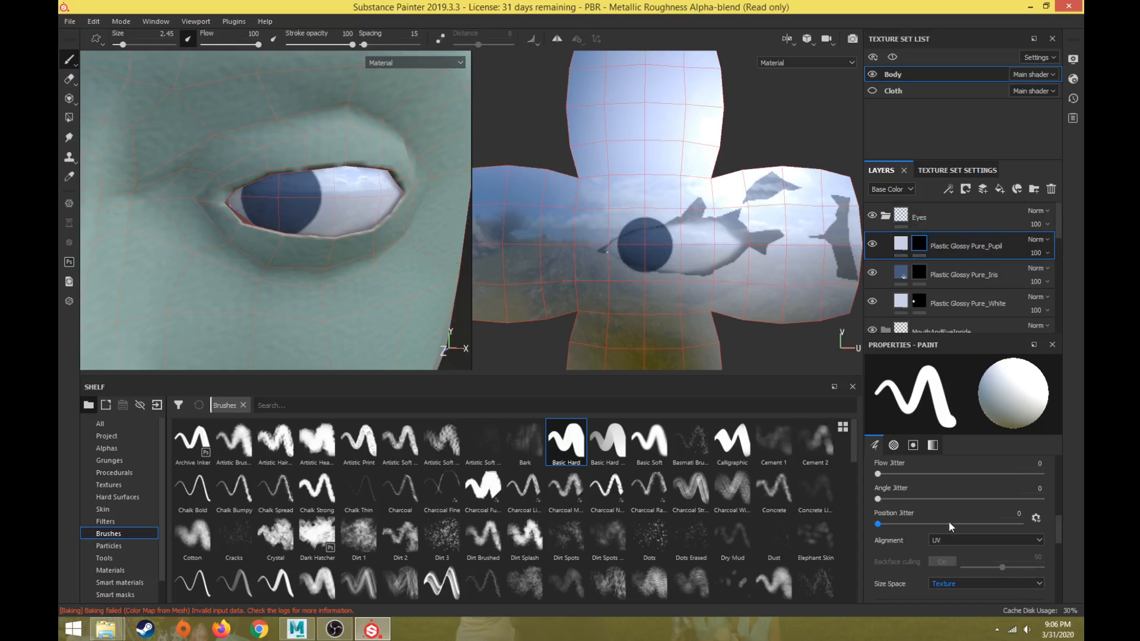
Set the Pupil layer's base color to black.
scroll(949, 522, "down", 2)
left_click(901, 243)
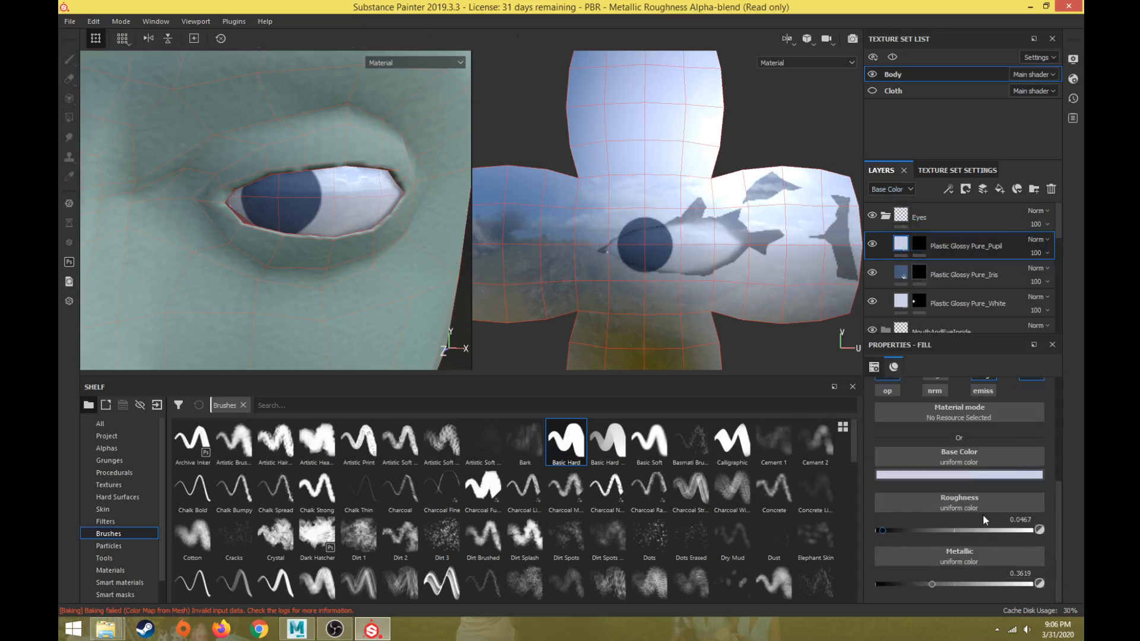
left_click(955, 476)
left_click_drag(959, 562, 945, 603)
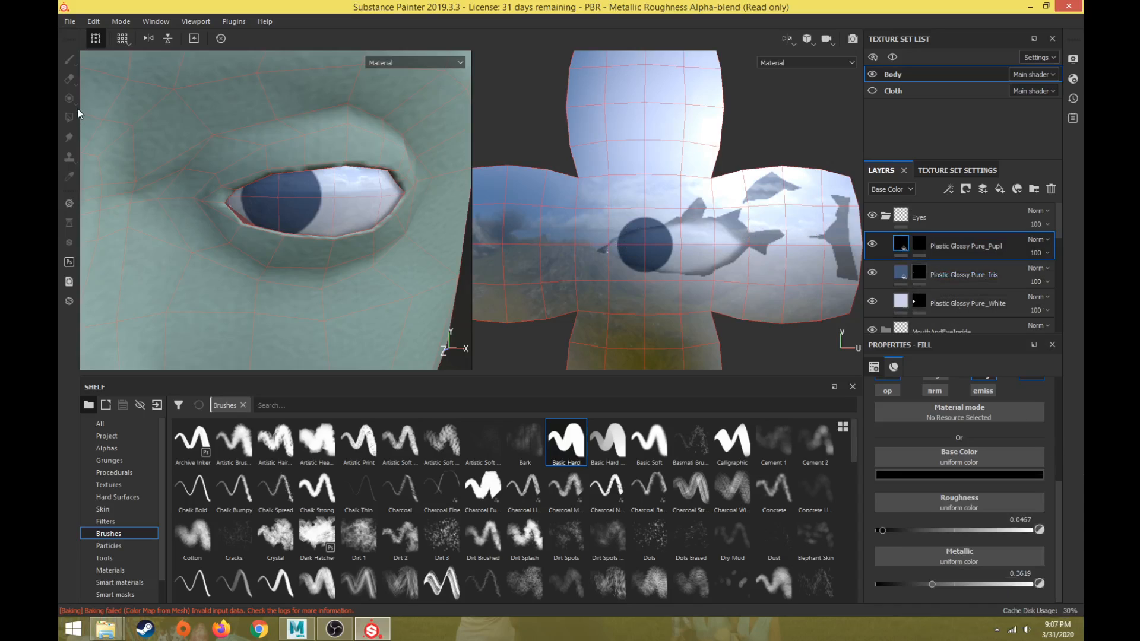
Stamp the pupil on the Pupil layer's mask with a 0.93 brush at the iris center and check both eyes.
left_click(919, 243)
key("1")
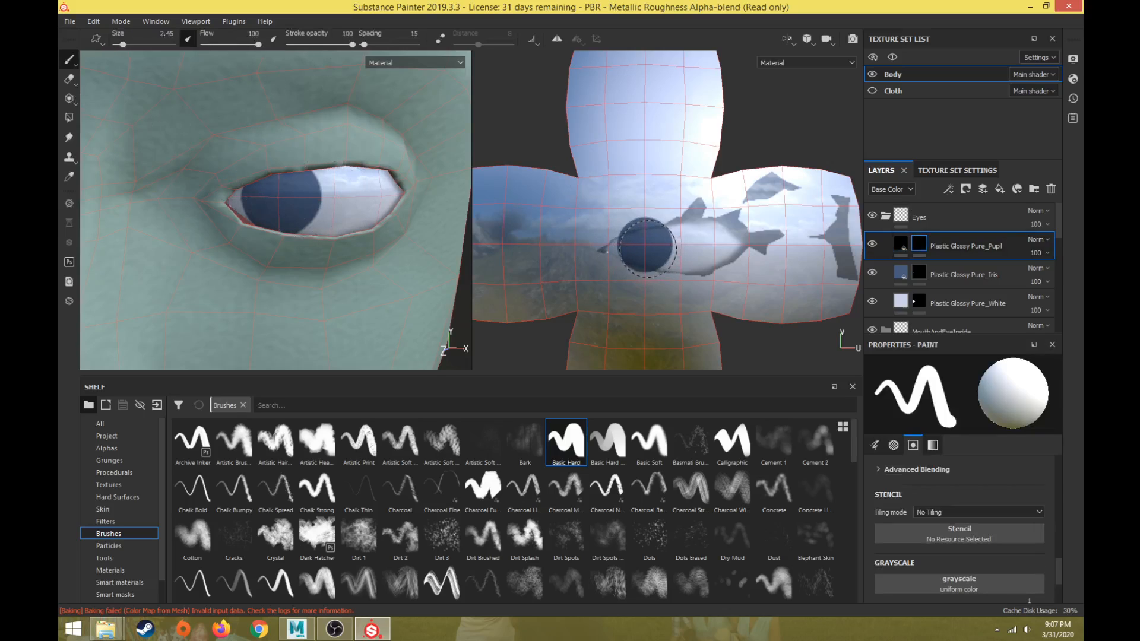
right_click_drag(648, 249, 642, 249, "ctrl")
scroll(645, 243, "up", 5)
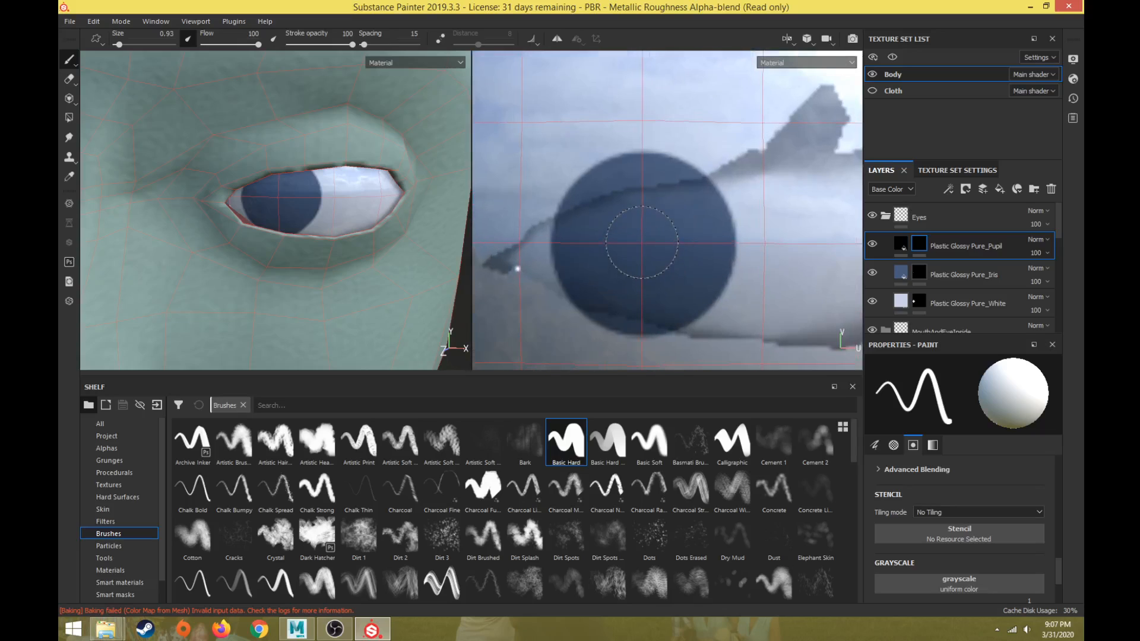
left_click(642, 242)
scroll(293, 279, "down", 10)
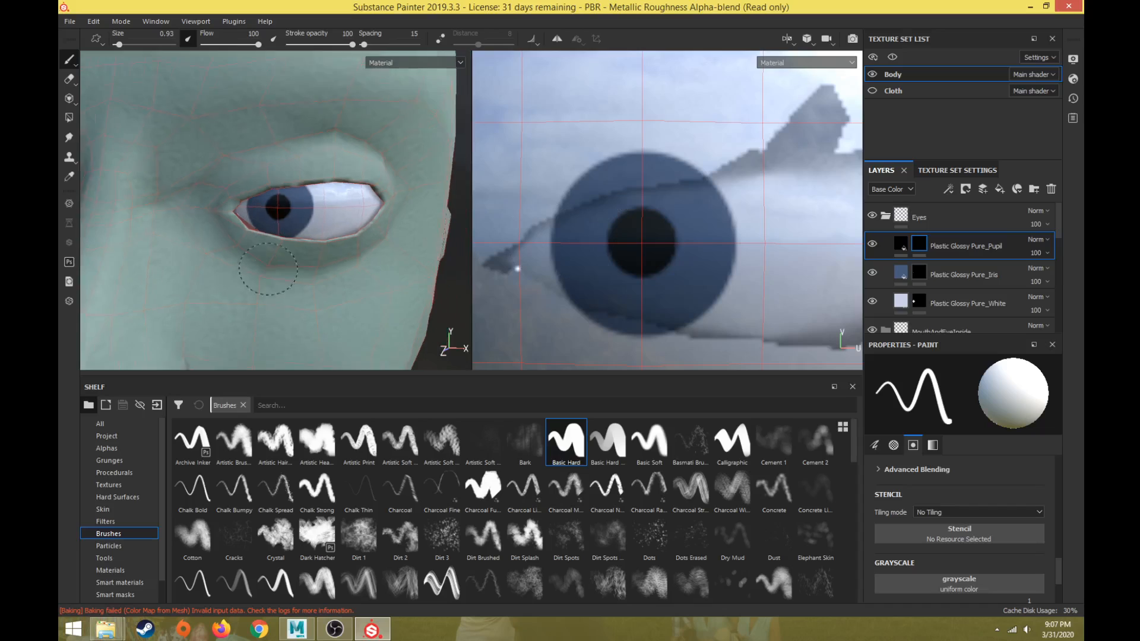
mouse_move(339, 275)
left_mouse_down("alt")
mouse_move(298, 280)
mouse_move(362, 247)
mouse_move(354, 265)
left_mouse_up("alt")
scroll(308, 294, "up", 5)
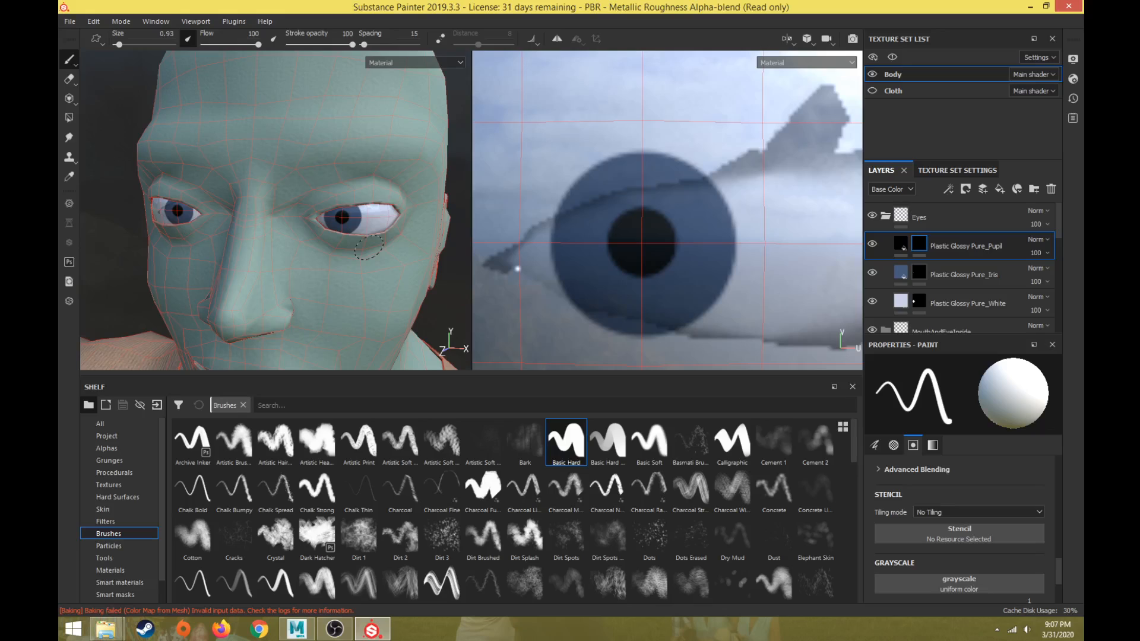
scroll(368, 250, "down", 8)
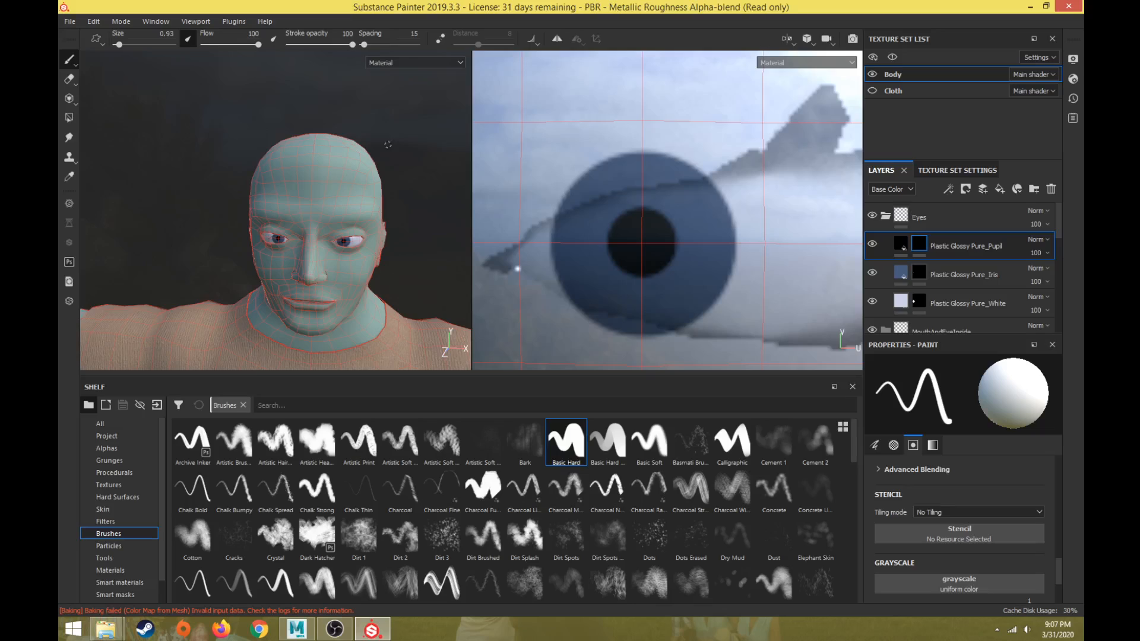
Hide the mesh wireframe in the viewports and inspect the eyes from around the head.
left_click(1074, 59)
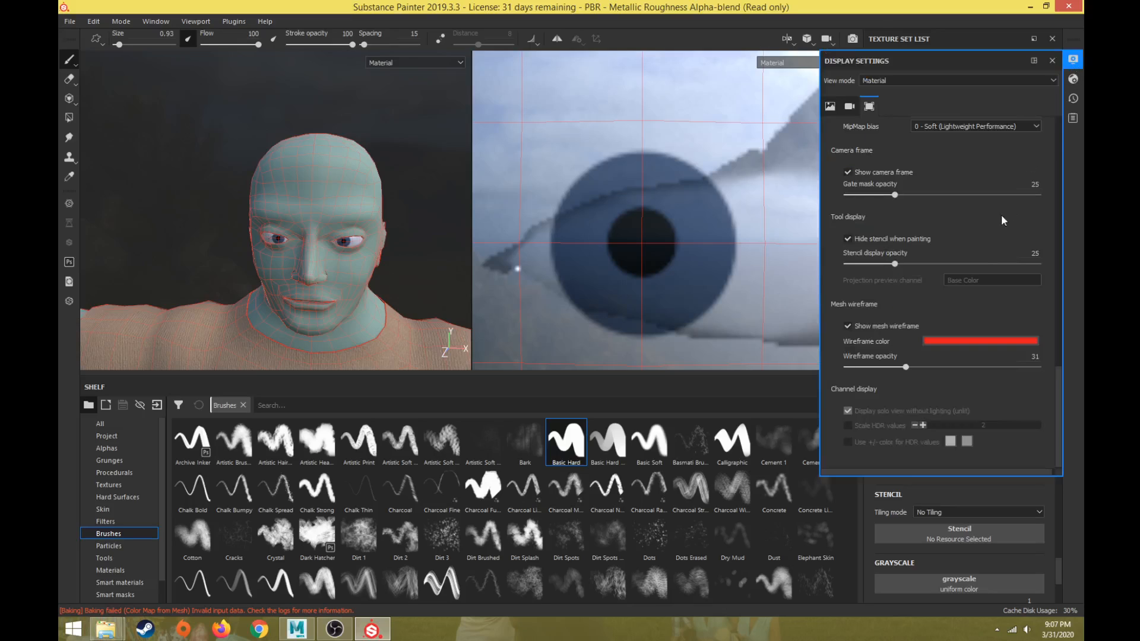
left_click(848, 326)
left_click(1052, 61)
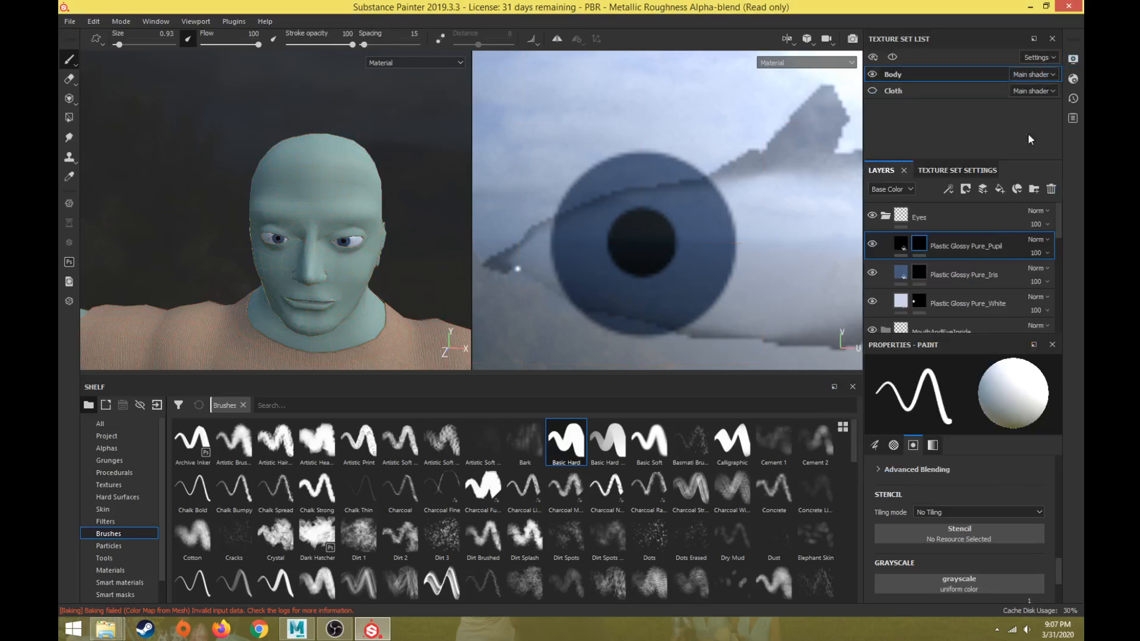
left_click_drag(356, 208, 285, 217, "alt")
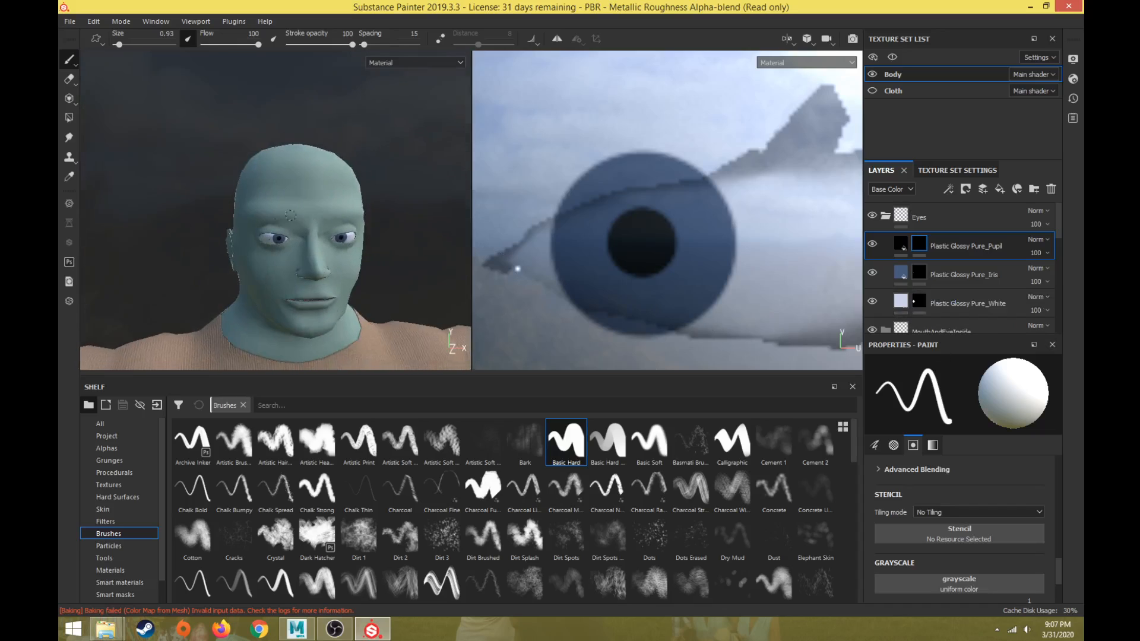
right_click_drag(286, 217, 392, 217, "alt")
middle_click_drag(392, 217, 238, 214, "alt")
left_click_drag(238, 213, 220, 191, "alt")
right_click_drag(285, 202, 231, 207, "alt")
left_click_drag(279, 214, 249, 220, "alt")
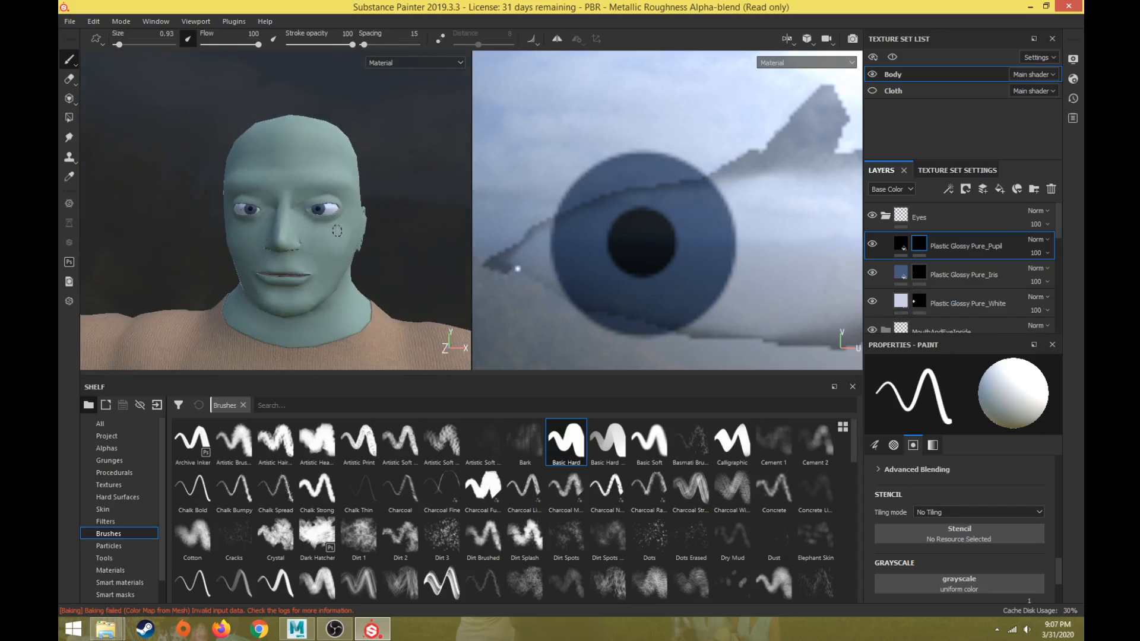
Mute the Iris layer's base color to a grayer blue, about RGB 0.082, 0.107, 0.165, and check it on the face.
left_click(903, 274)
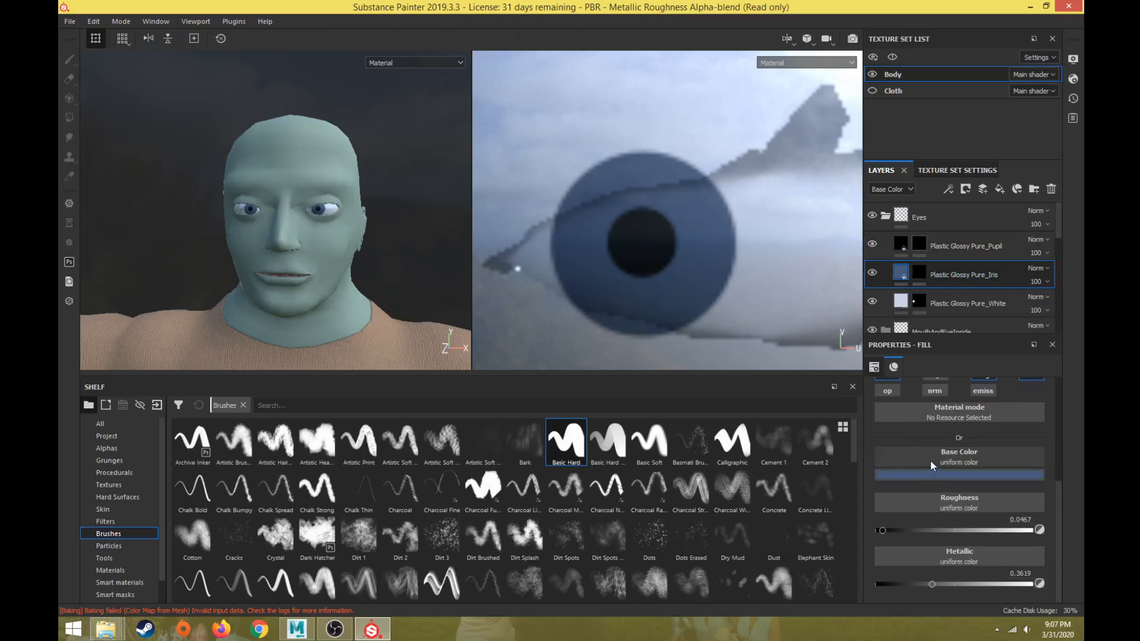
left_click(925, 469)
mouse_move(953, 553)
left_mouse_down()
mouse_move(928, 555)
mouse_move(941, 557)
left_mouse_up()
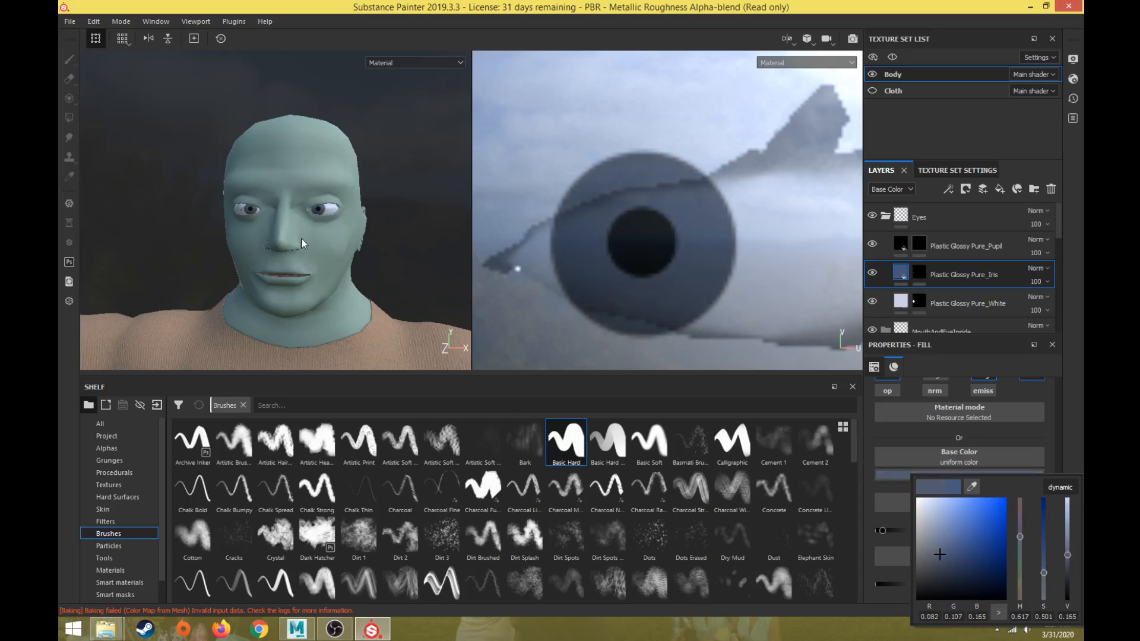
right_click_drag(340, 216, 386, 177, "alt")
scroll(387, 177, "up", 1)
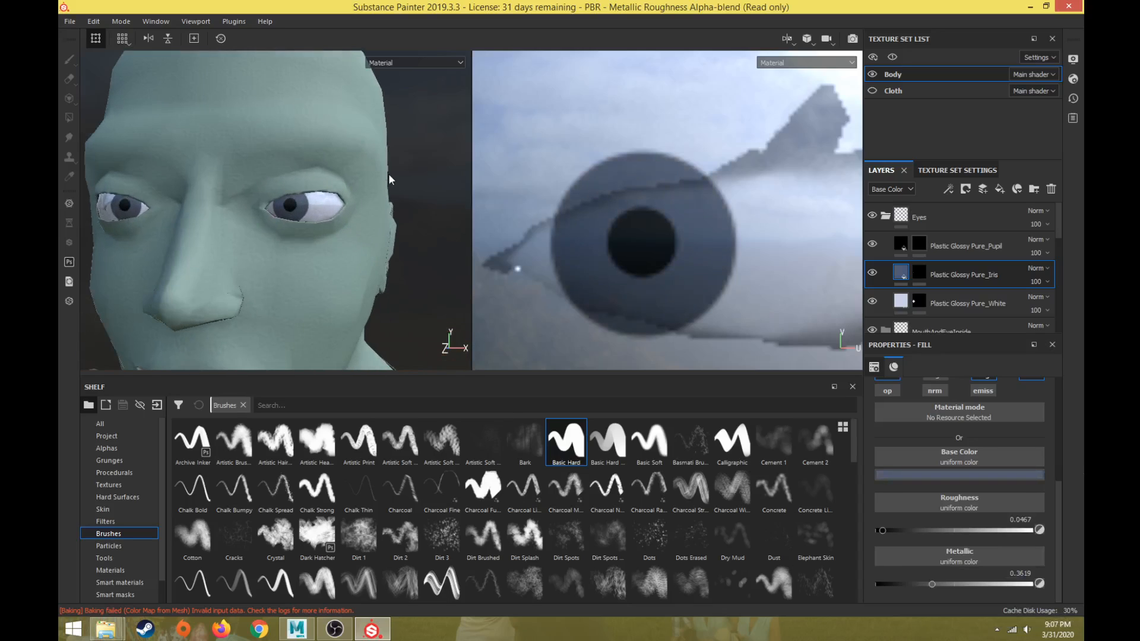
scroll(389, 174, "down", 5)
left_click_drag(401, 180, 368, 191, "alt")
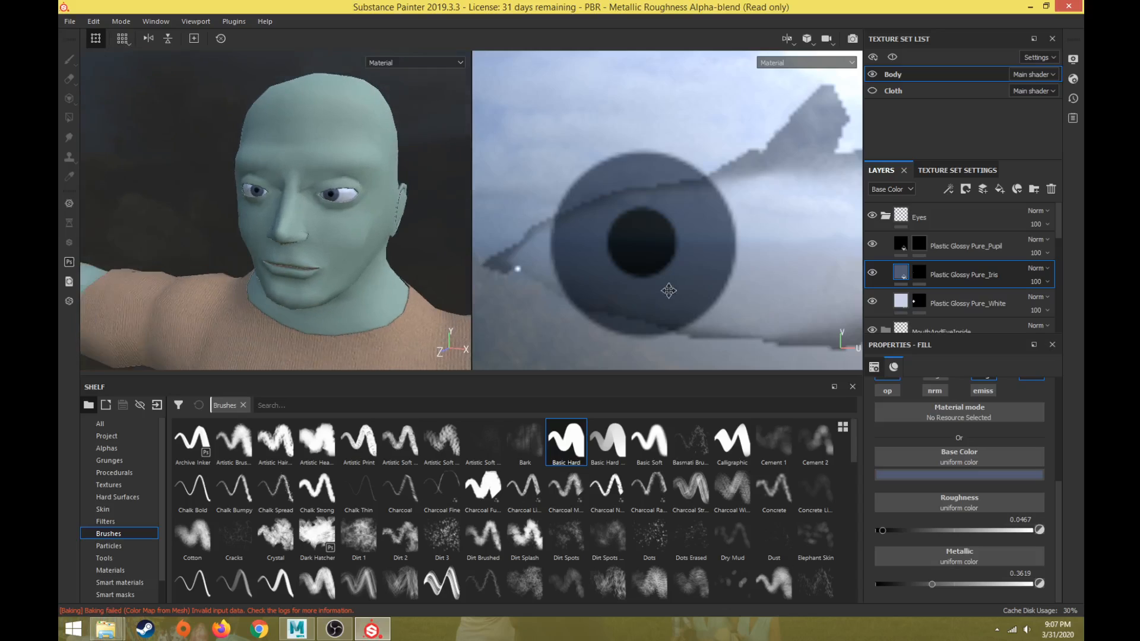
Shift the hue of the Iris layer's base color from blue toward teal.
left_click(885, 217)
left_click(885, 216)
left_click(950, 275)
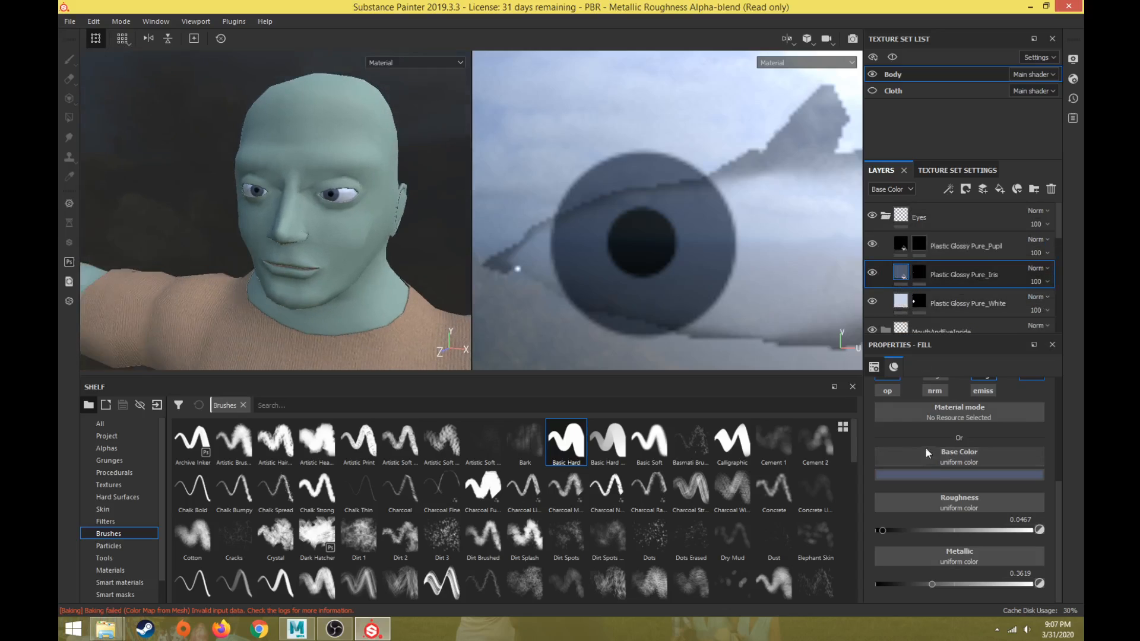
left_click(935, 475)
mouse_move(1021, 539)
left_mouse_down()
mouse_move(1021, 487)
mouse_move(1017, 579)
mouse_move(1017, 547)
left_mouse_up()
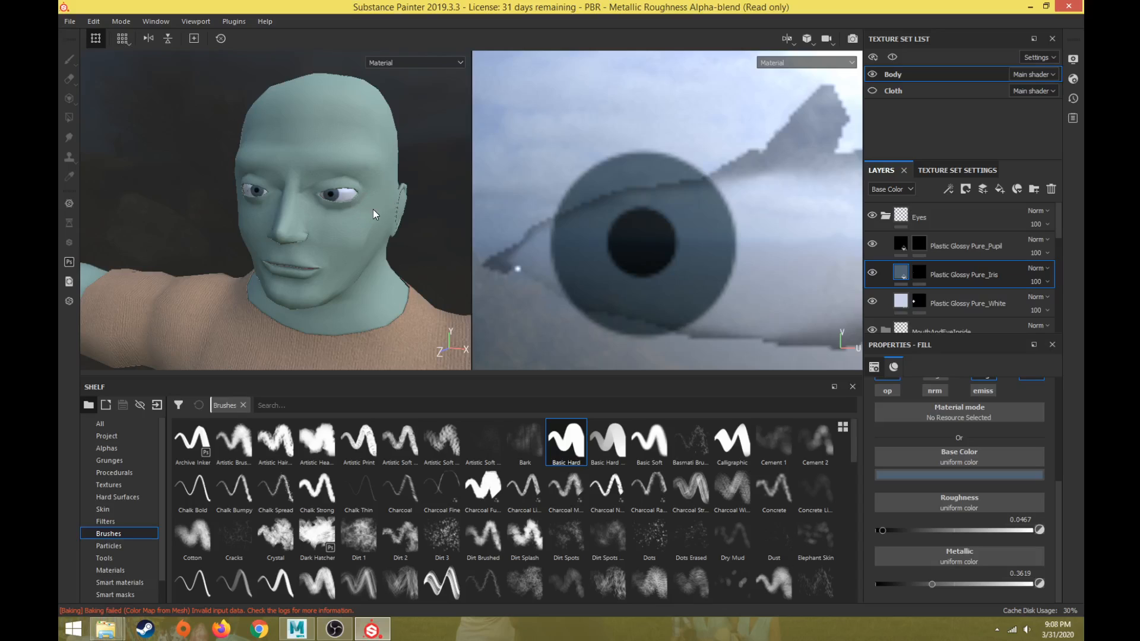
Examine the whole character from the side and the front with the finished eyes.
scroll(381, 315, "down", 6)
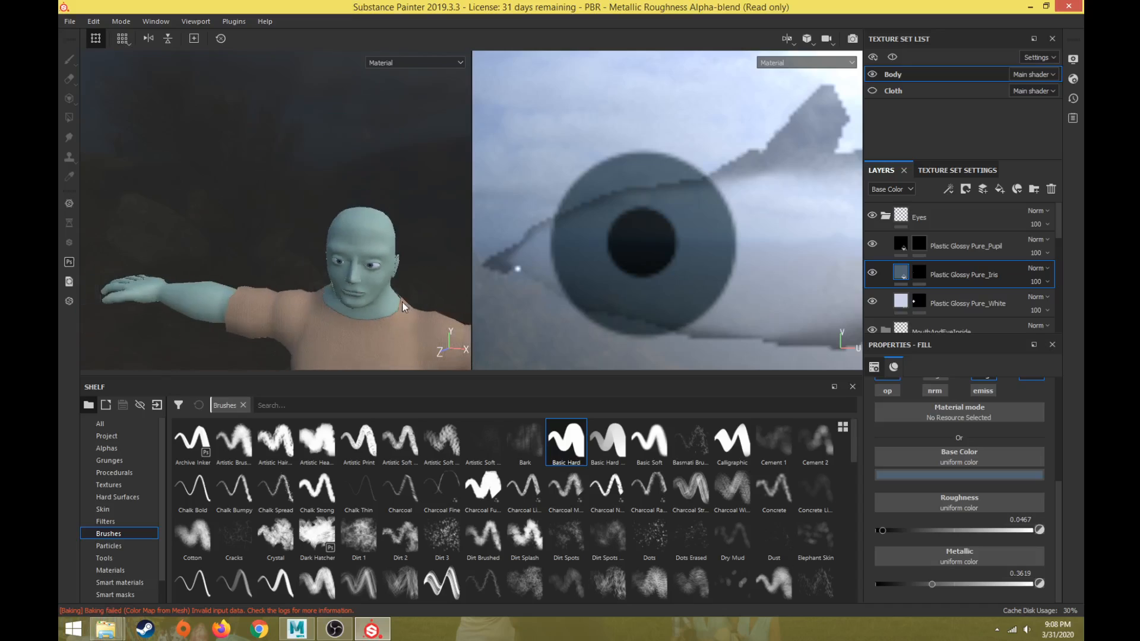
middle_click_drag(402, 301, 386, 232, "alt")
left_click_drag(386, 232, 332, 241, "alt")
middle_click_drag(332, 242, 269, 165, "alt")
scroll(285, 202, "down", 4)
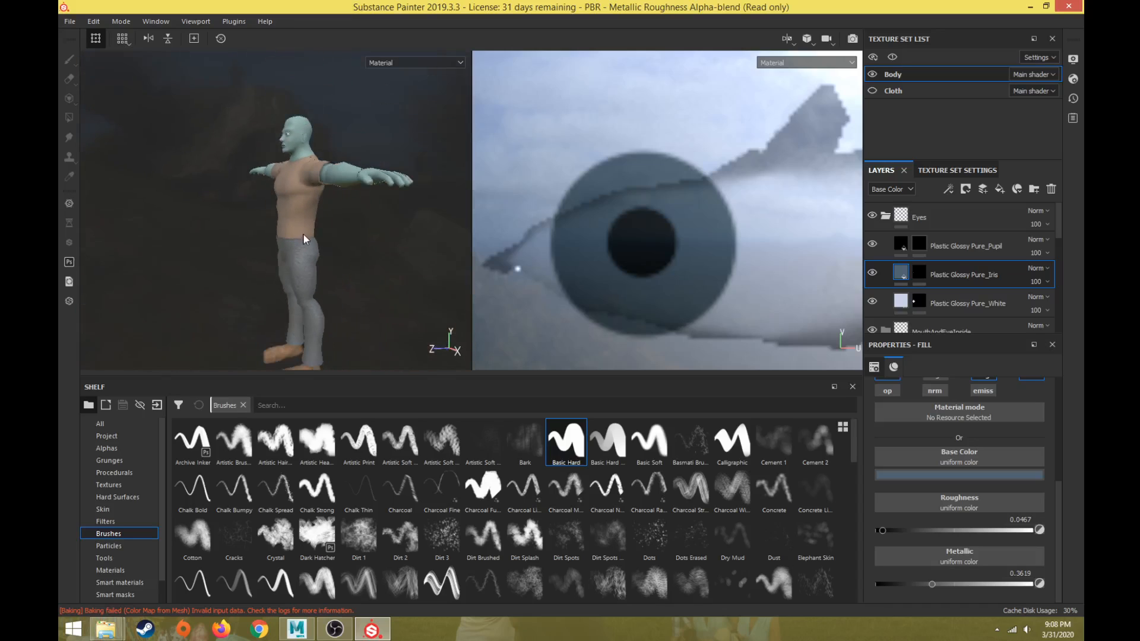
left_click_drag(304, 236, 354, 249, "alt")
scroll(342, 224, "down", 1)
middle_click_drag(354, 249, 371, 218, "alt")
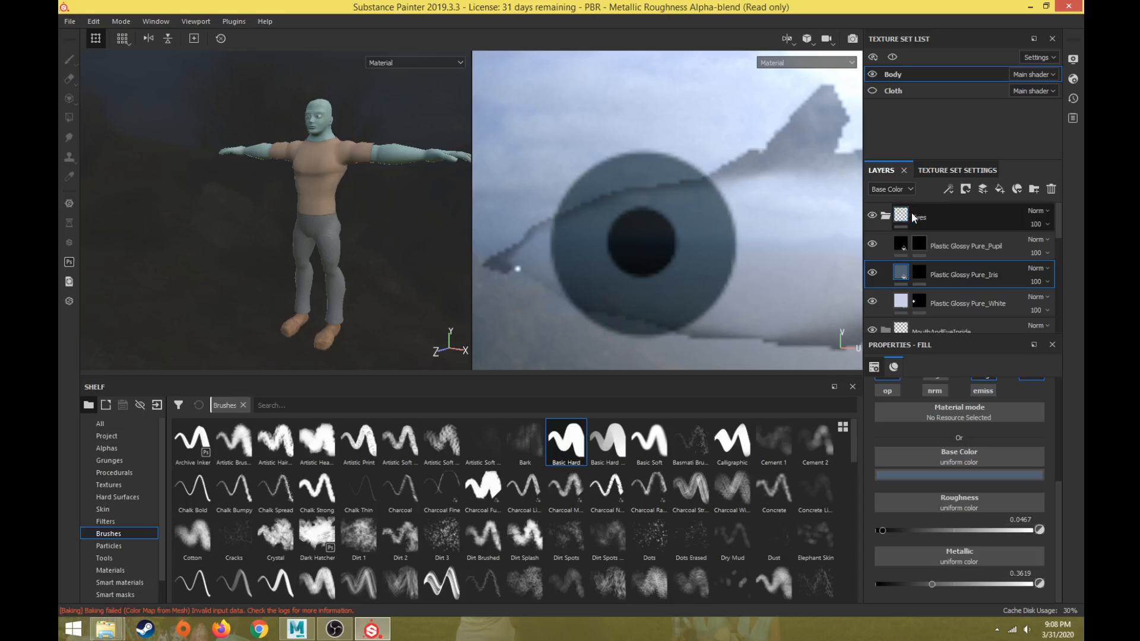
Collapse the Eyes folder in the layer stack.
left_click(886, 216)
scroll(558, 259, "down", 7)
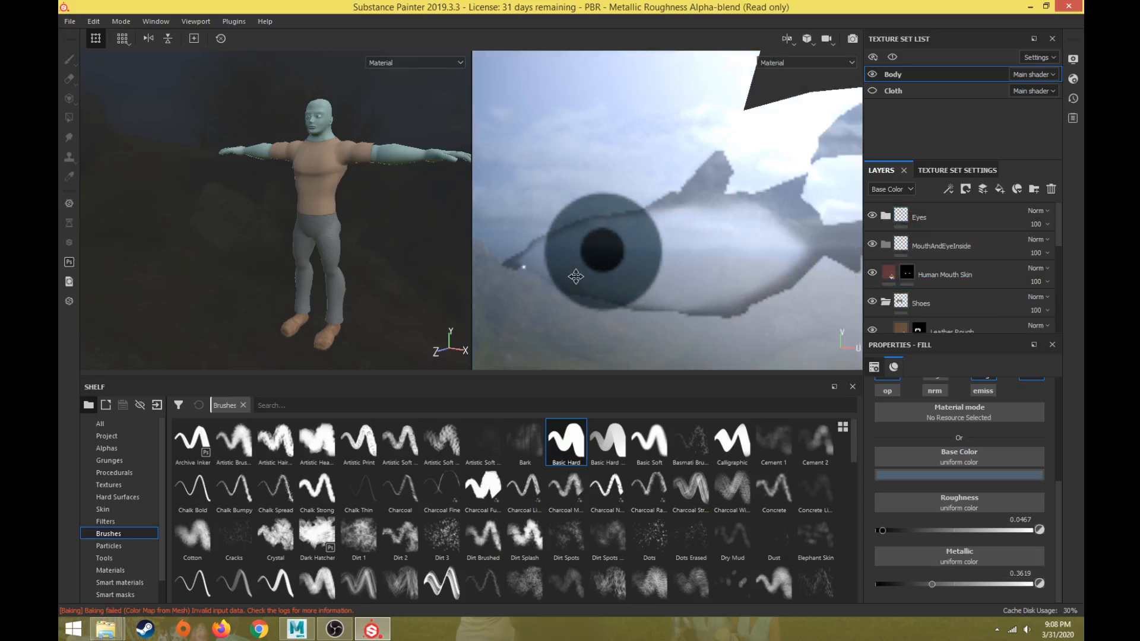
Look through the brush presets in the shelf for a thin, rough brush suited to painting eye veins.
scroll(602, 274, "up", 2)
scroll(602, 274, "up", 1)
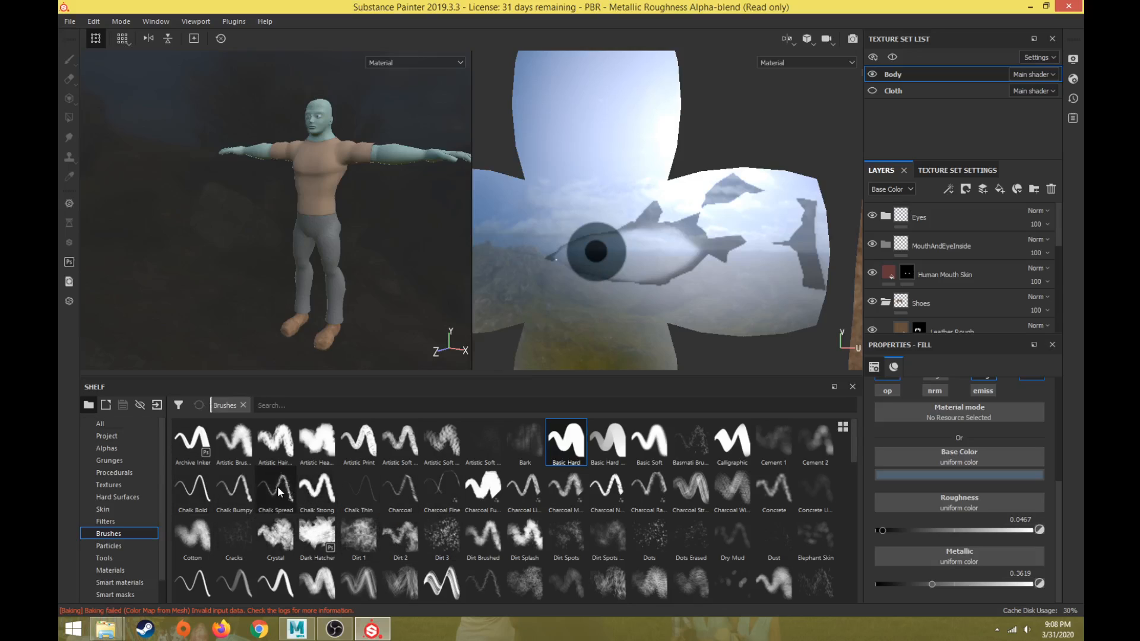
mouse_move(300, 442)
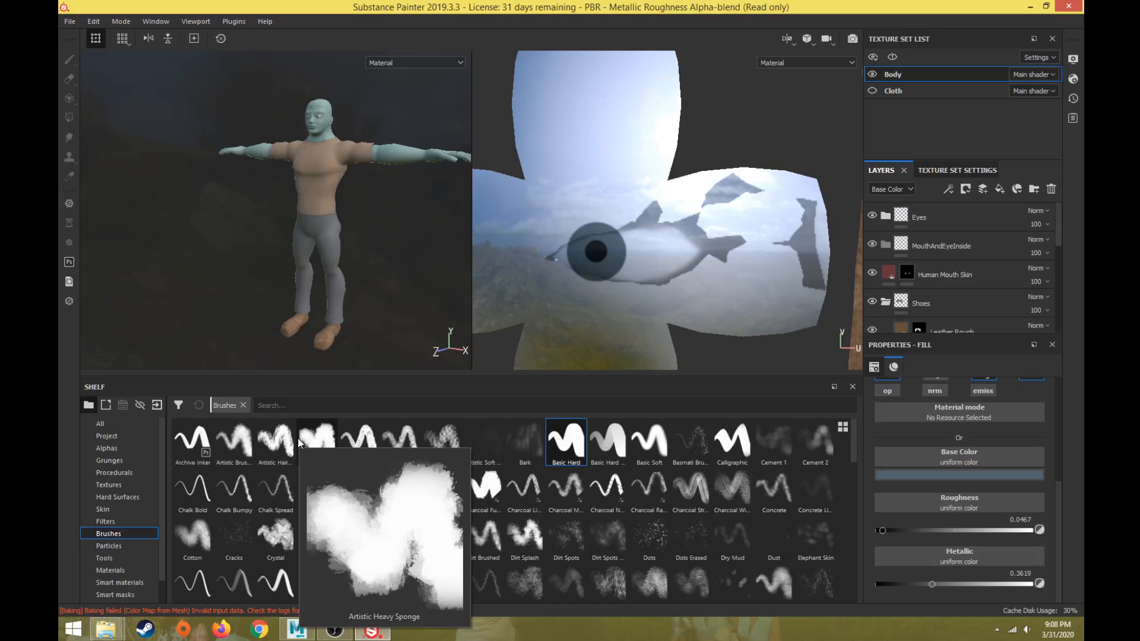
mouse_move(648, 539)
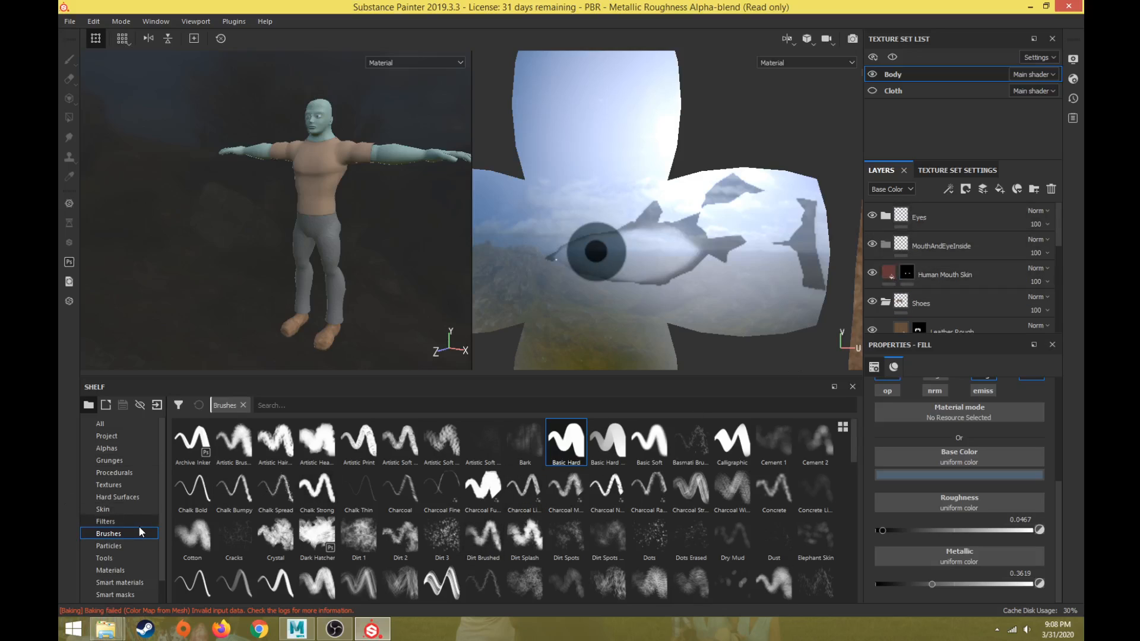
scroll(159, 508, "down", 1)
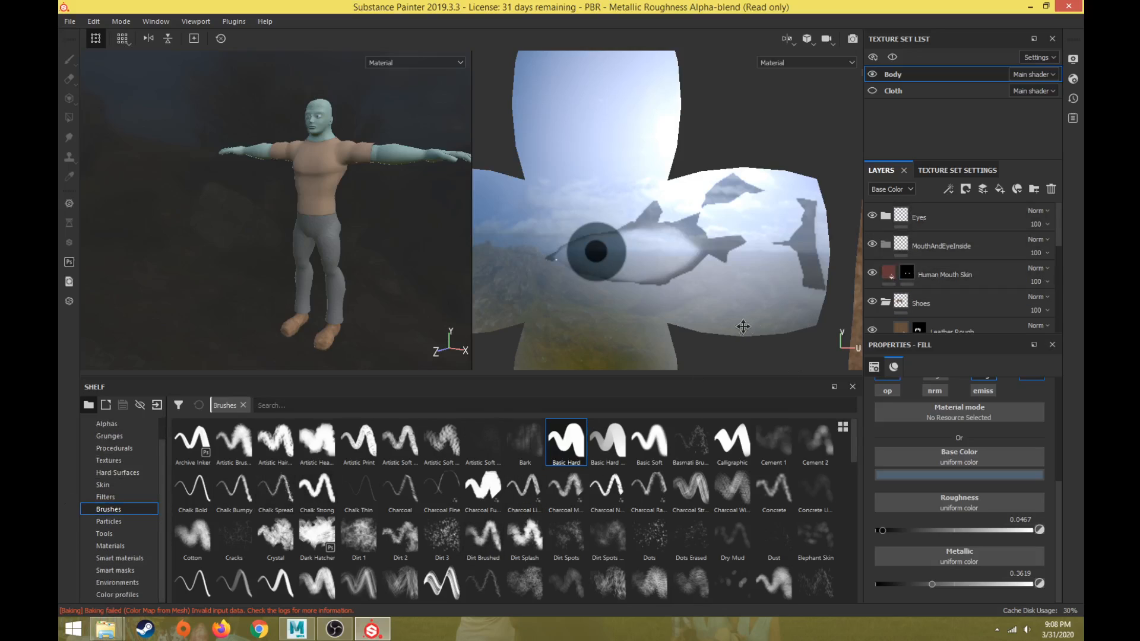
scroll(935, 246, "down", 2)
scroll(961, 278, "up", 2)
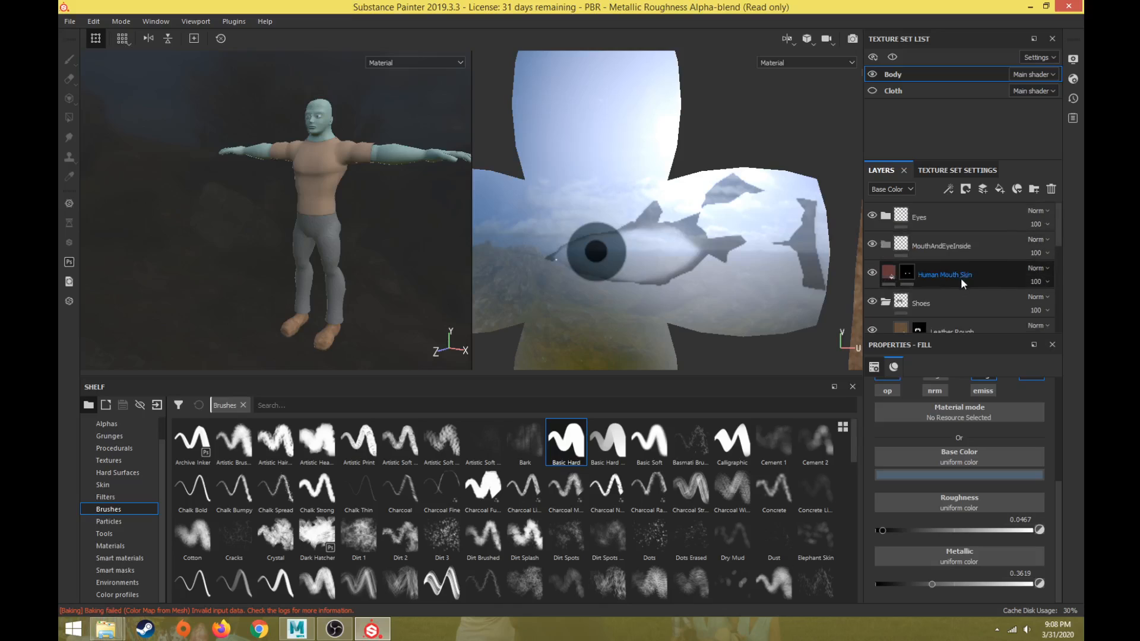
Add a paint layer named Veins directly above the Plastic Glossy Pure_White layer in the Eyes folder.
left_click(885, 218)
scroll(351, 197, "up", 5)
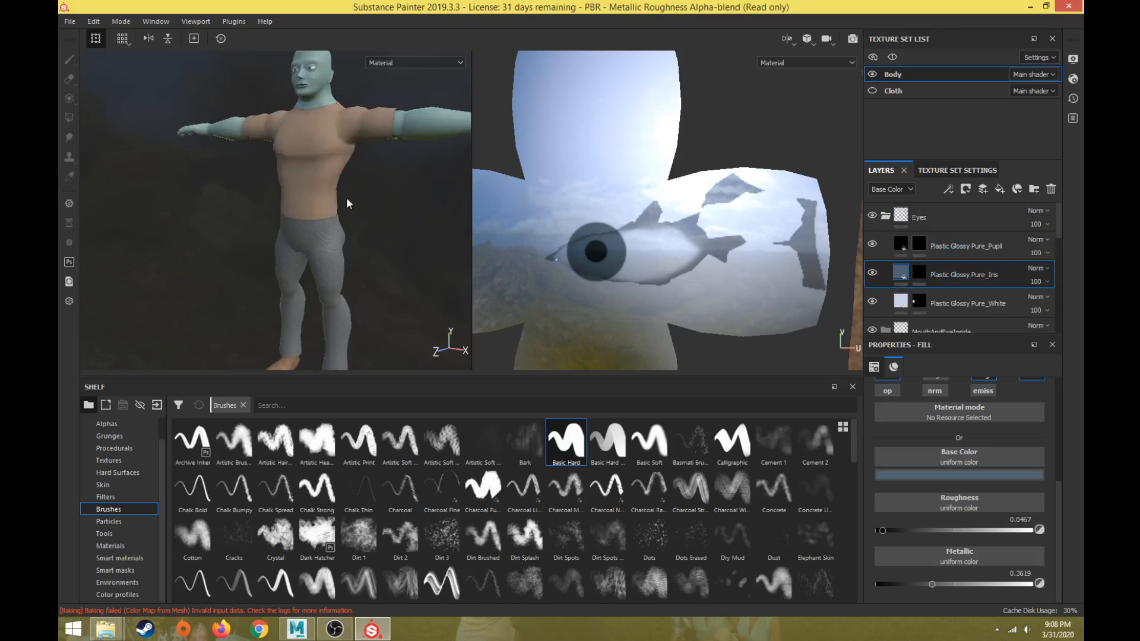
scroll(352, 364, "down", 4)
scroll(330, 202, "up", 8)
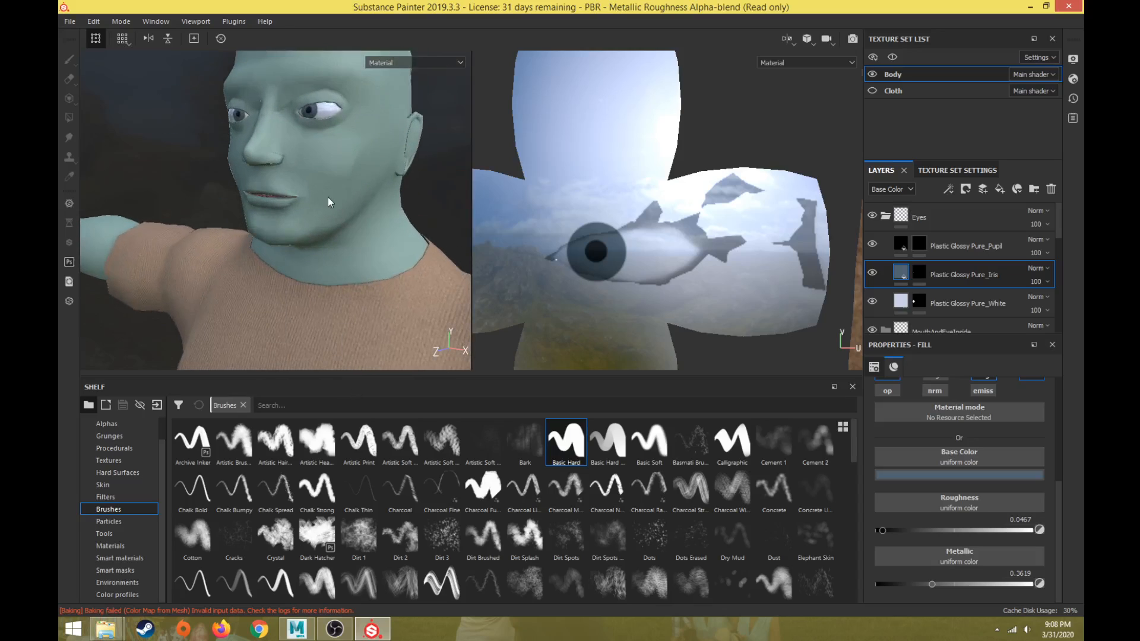
middle_click_drag(335, 211, 337, 281)
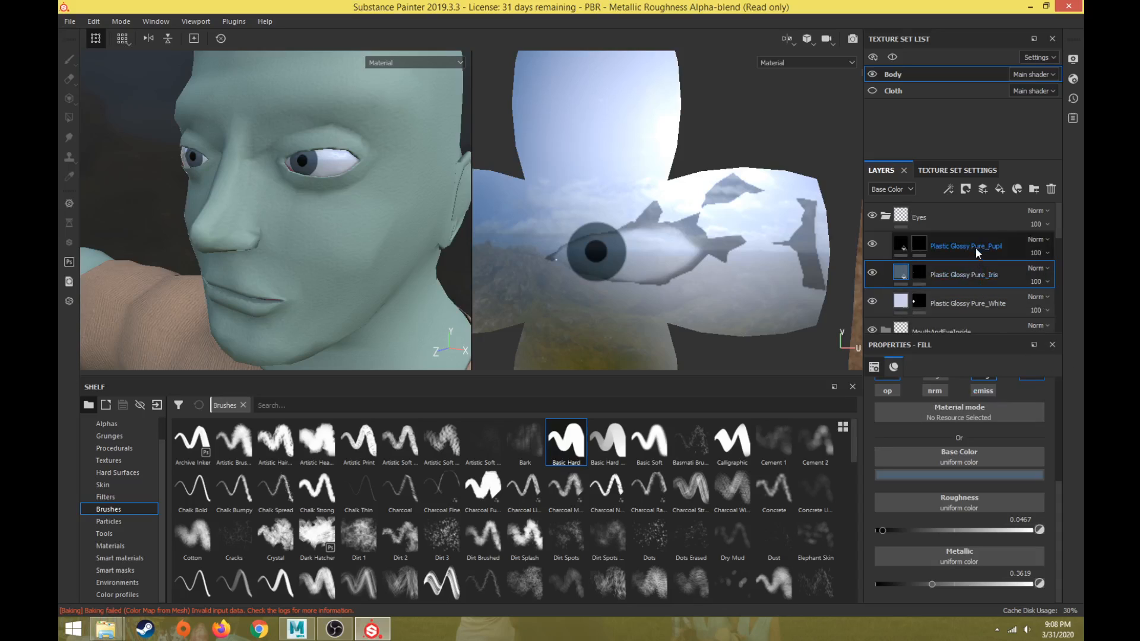
left_click(972, 307)
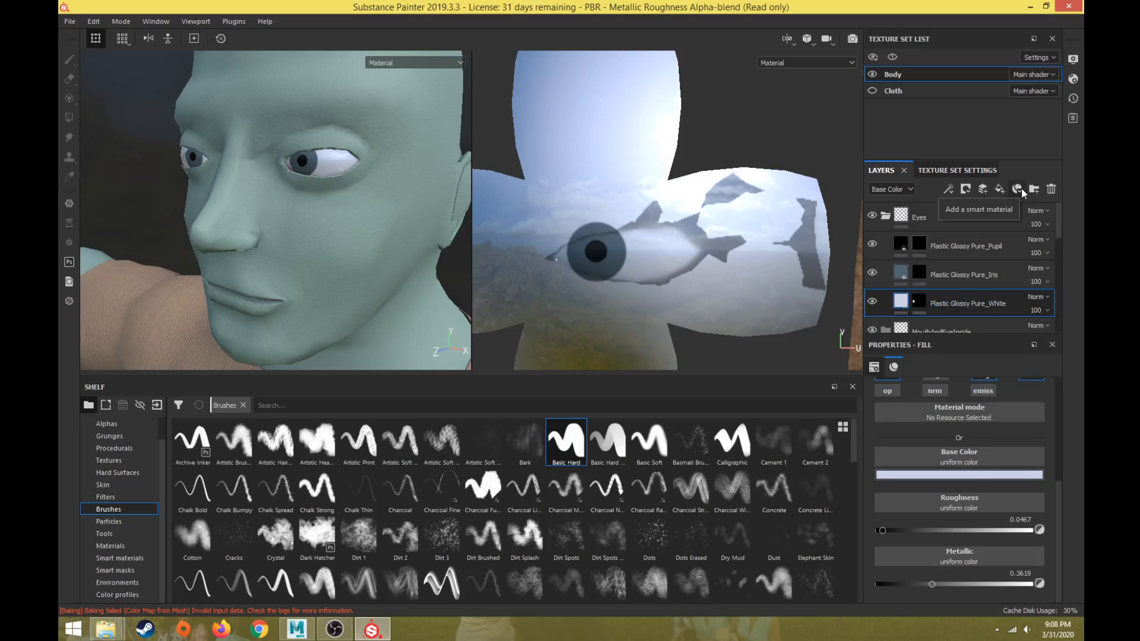
left_click(983, 189)
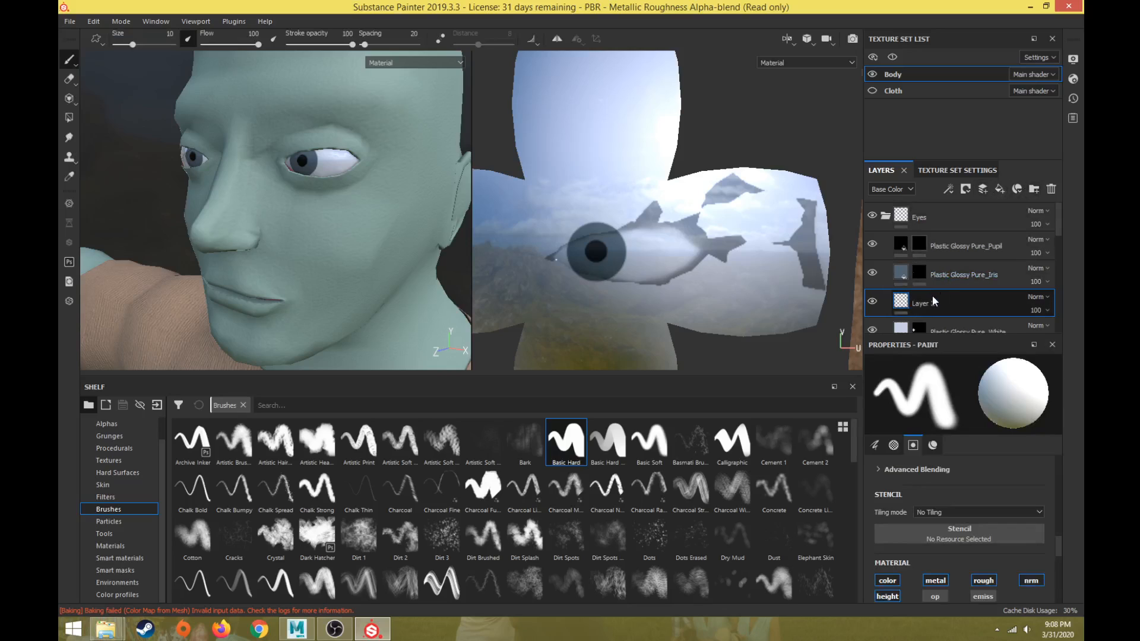
type("Vein")
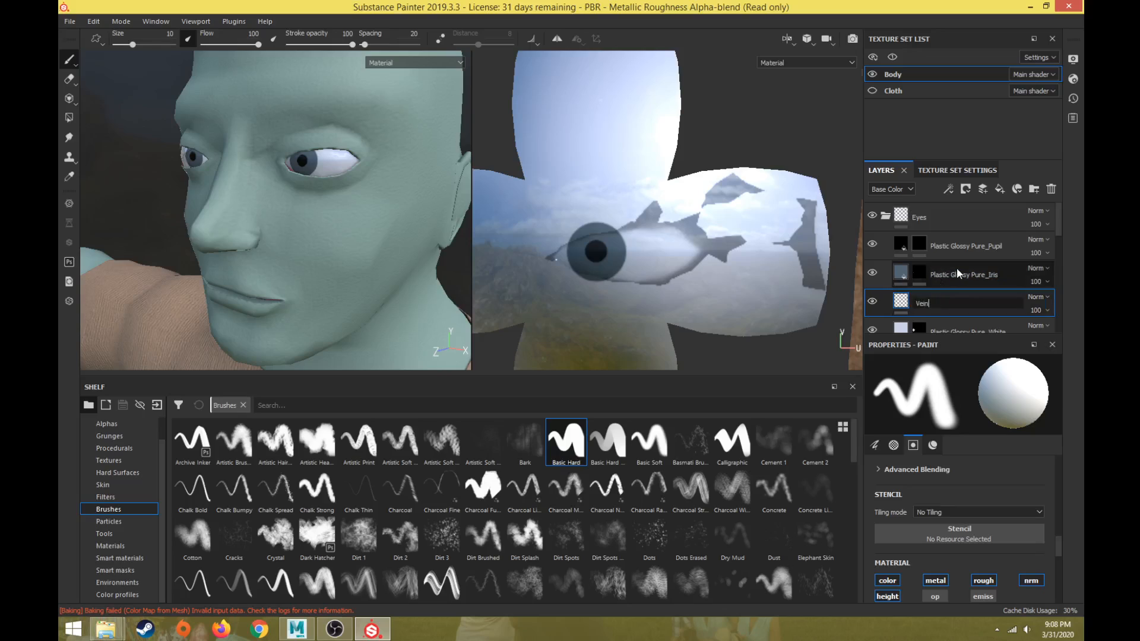
type("s")
key("Return")
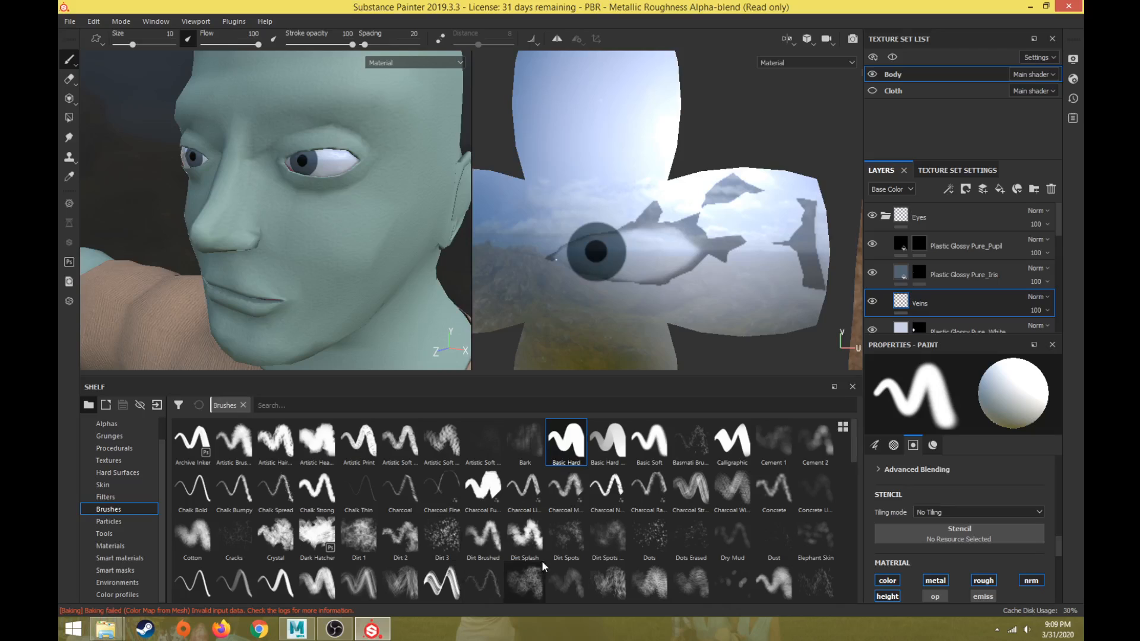
Pick the Chalk Spread brush and set its base color to tan, about HSV 0.078, 0.675, 0.399.
left_click(277, 491)
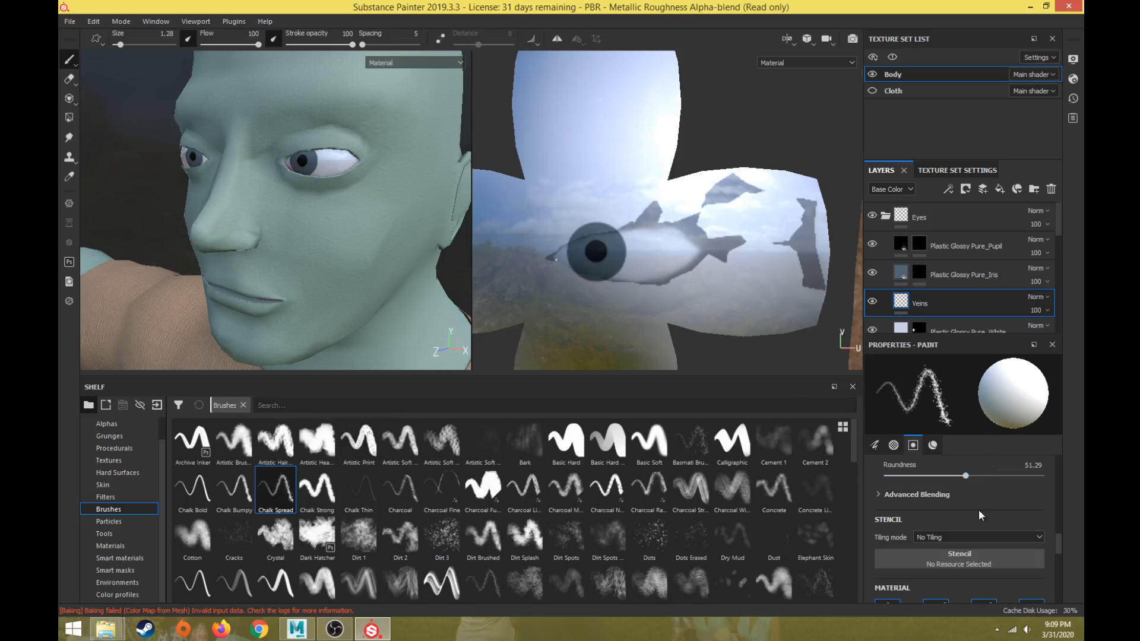
key("1")
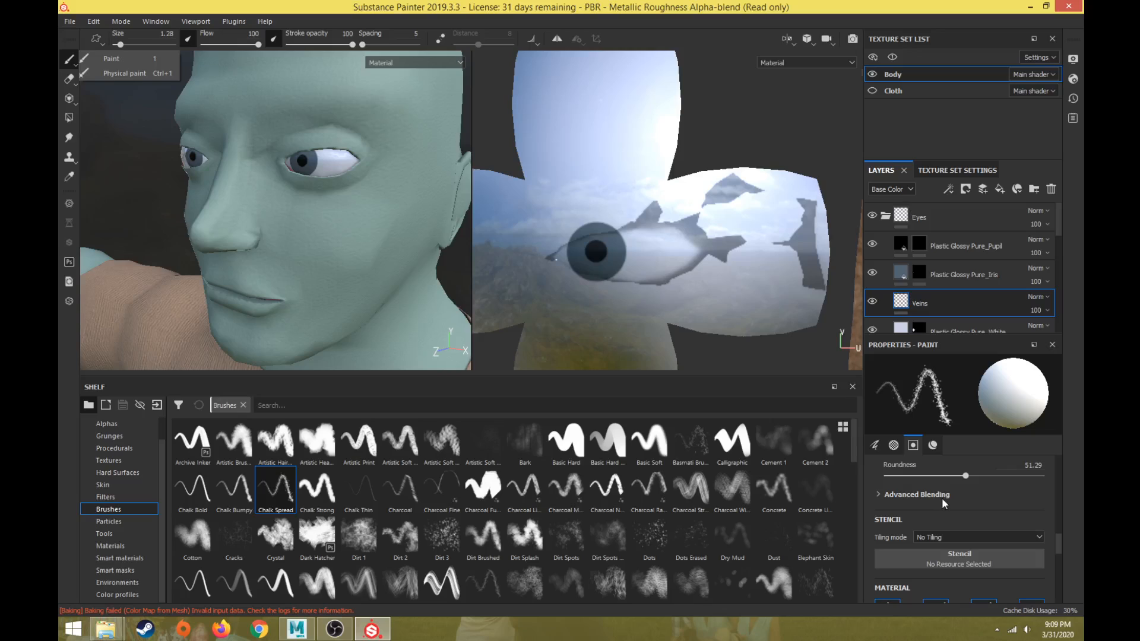
mouse_move(1062, 542)
left_mouse_down()
mouse_move(1057, 583)
mouse_move(1057, 566)
left_mouse_up()
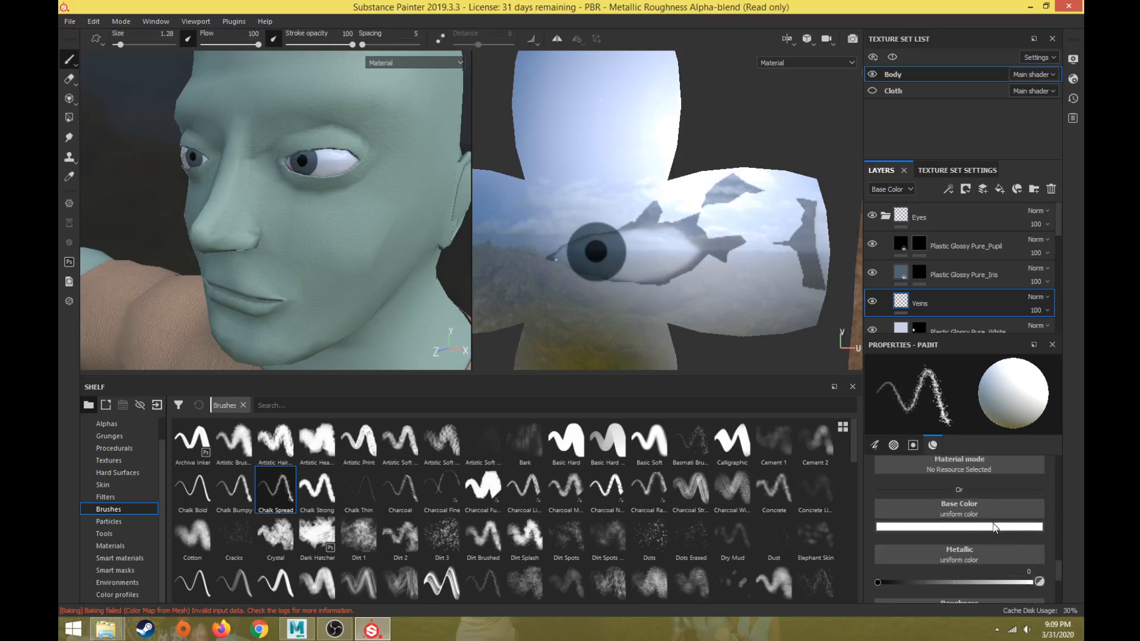
left_click(986, 527)
left_click(956, 452)
left_click_drag(956, 451, 946, 427)
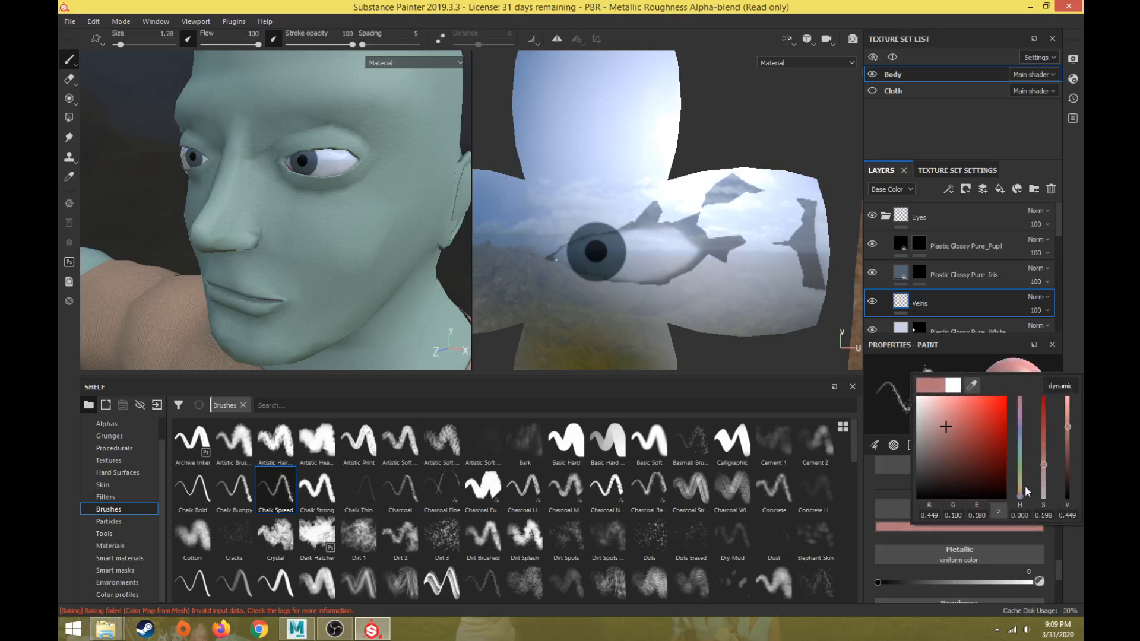
left_click_drag(1028, 491, 1021, 486)
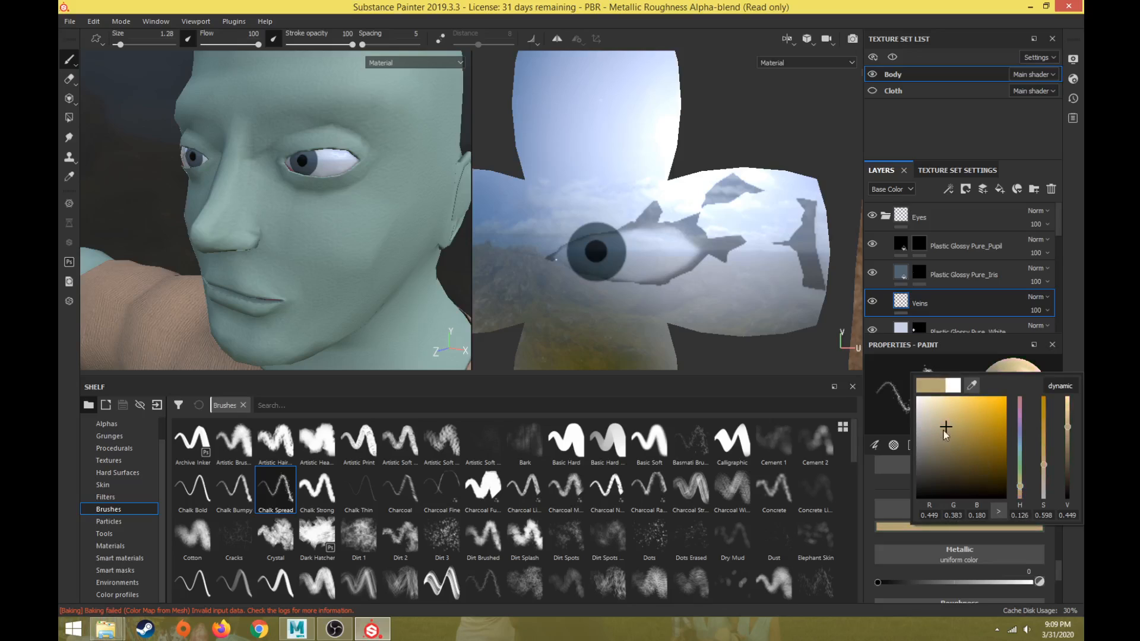
mouse_move(946, 428)
left_mouse_down()
mouse_move(952, 419)
mouse_move(951, 430)
left_mouse_up()
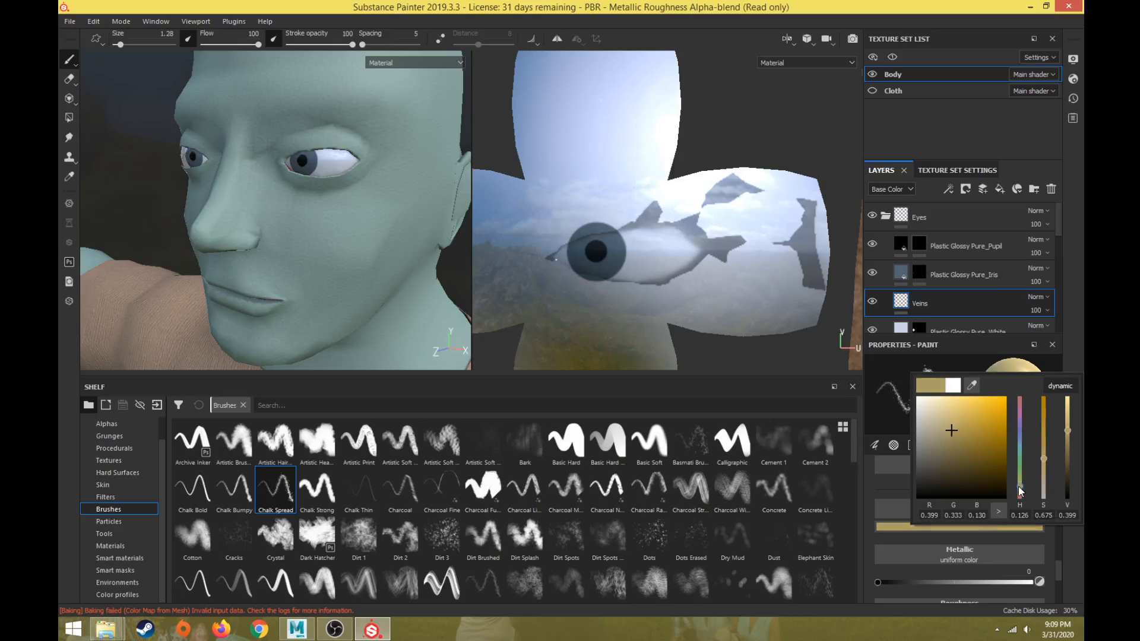
left_click_drag(1020, 486, 1021, 492)
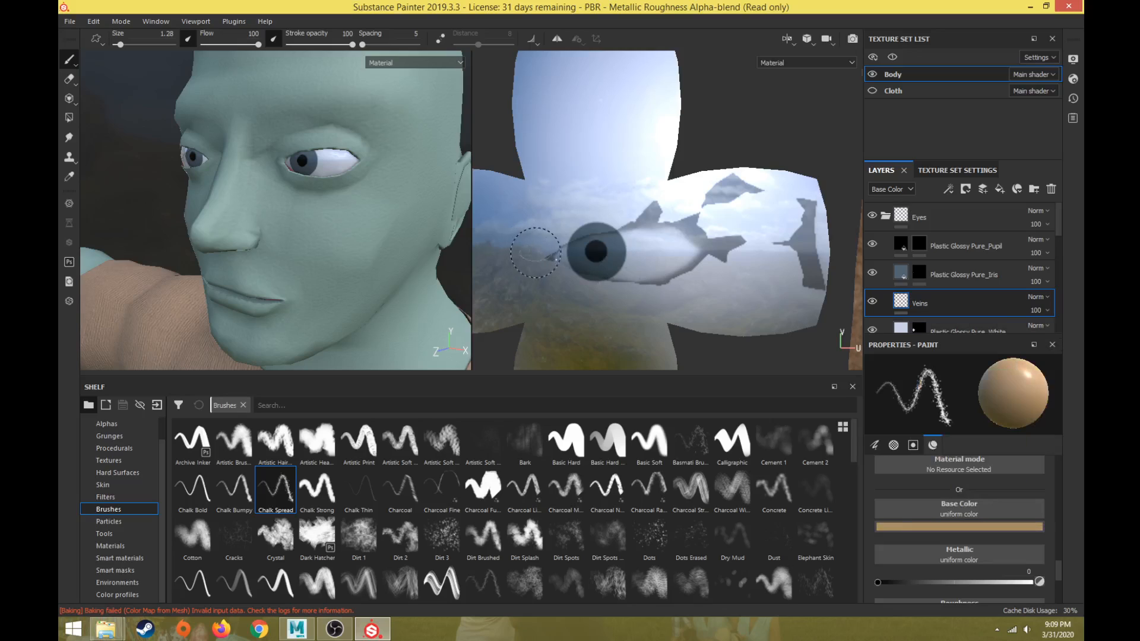
Try a vein stroke with the brush at size 0.27 at the outer end of the eye white, and undo it.
scroll(667, 244, "up", 4)
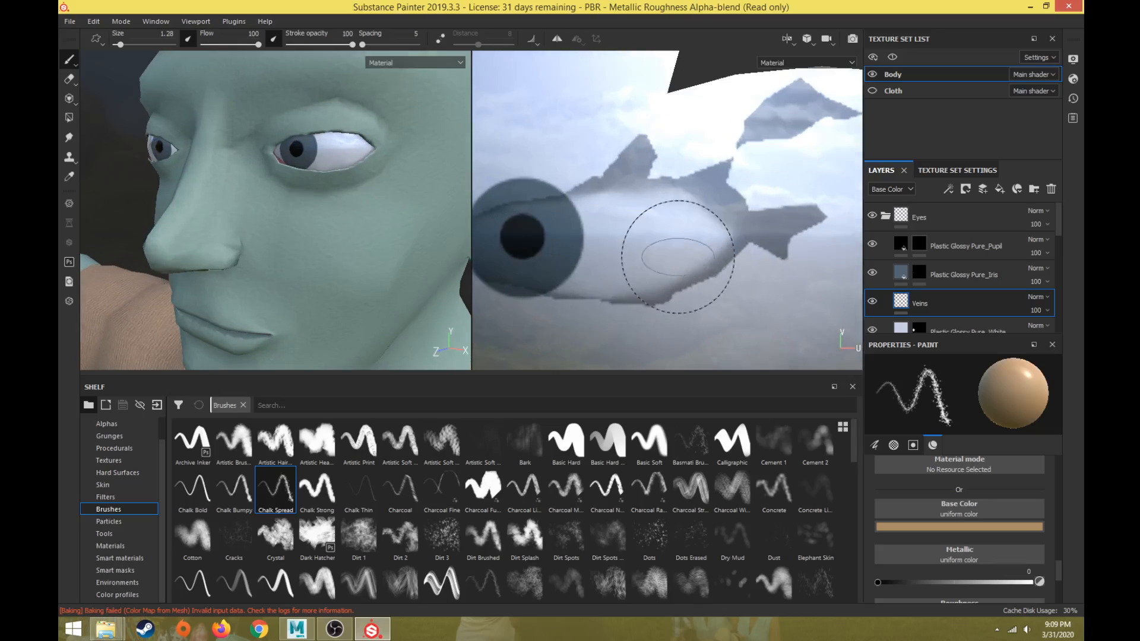
key("[")
key("[")
key("[")
key("[")
key("[")
key("[")
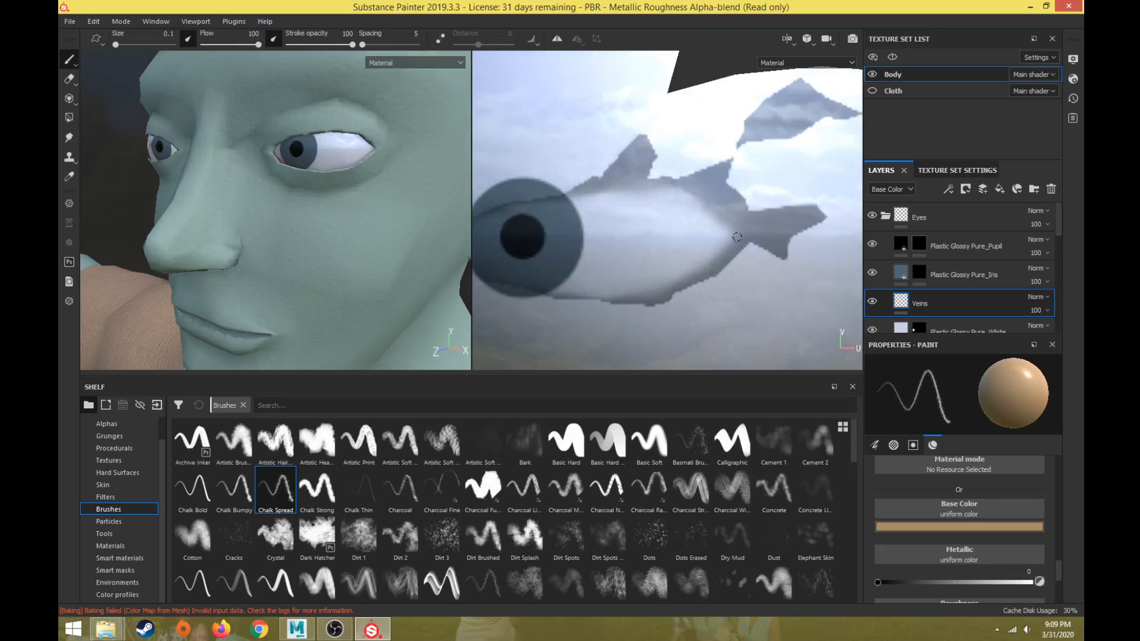
key("]")
left_click_drag(766, 226, 704, 232)
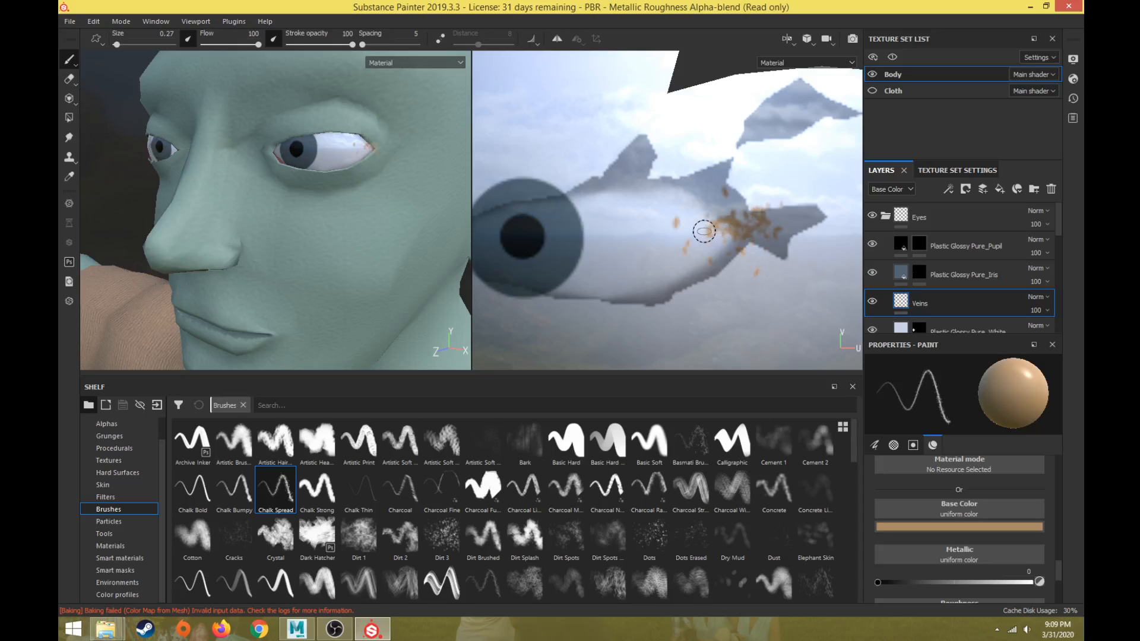
key("ctrl+z")
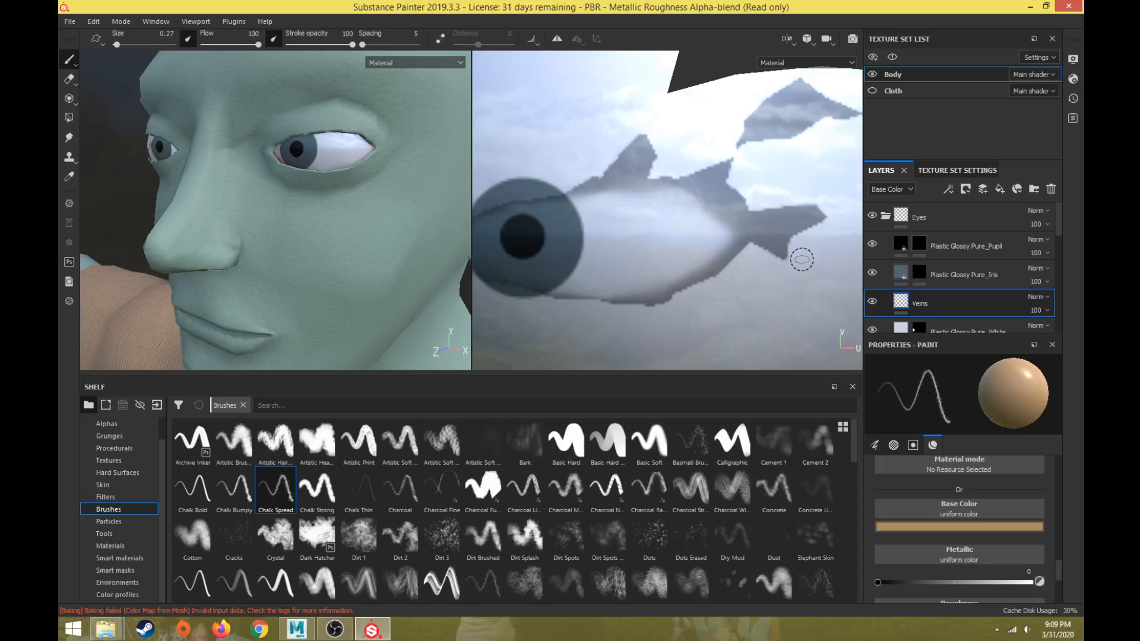
Try a finer vein stroke at brush size 0.1 in the same spot, check it on the face, and undo it.
key("[")
left_click_drag(743, 229, 709, 241)
left_click_drag(427, 190, 404, 189, "alt")
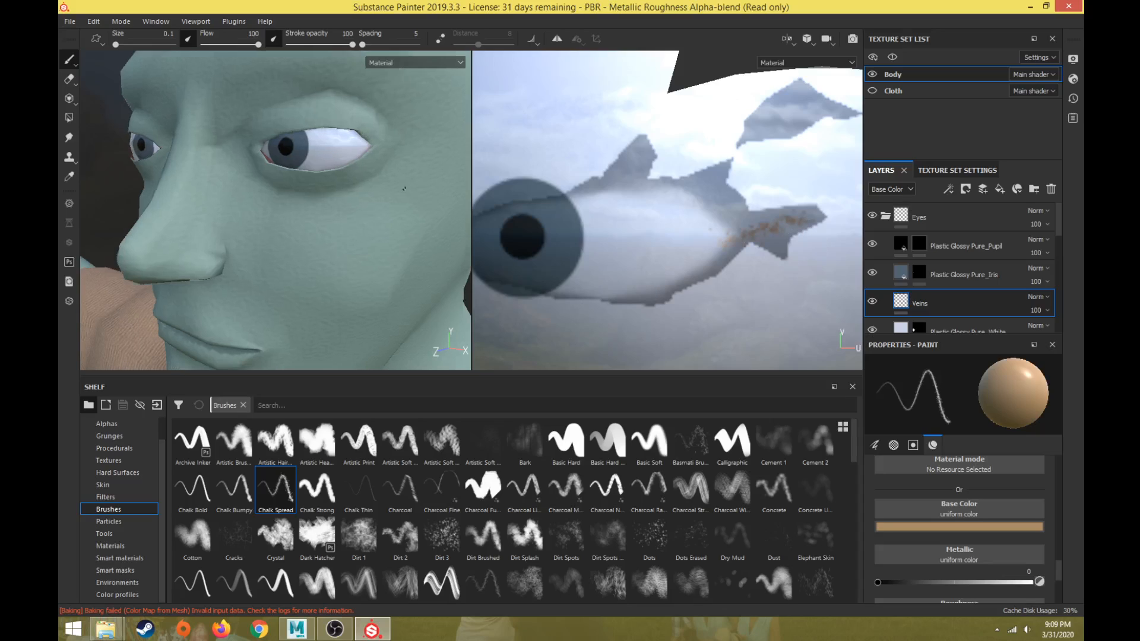
key("ctrl+z")
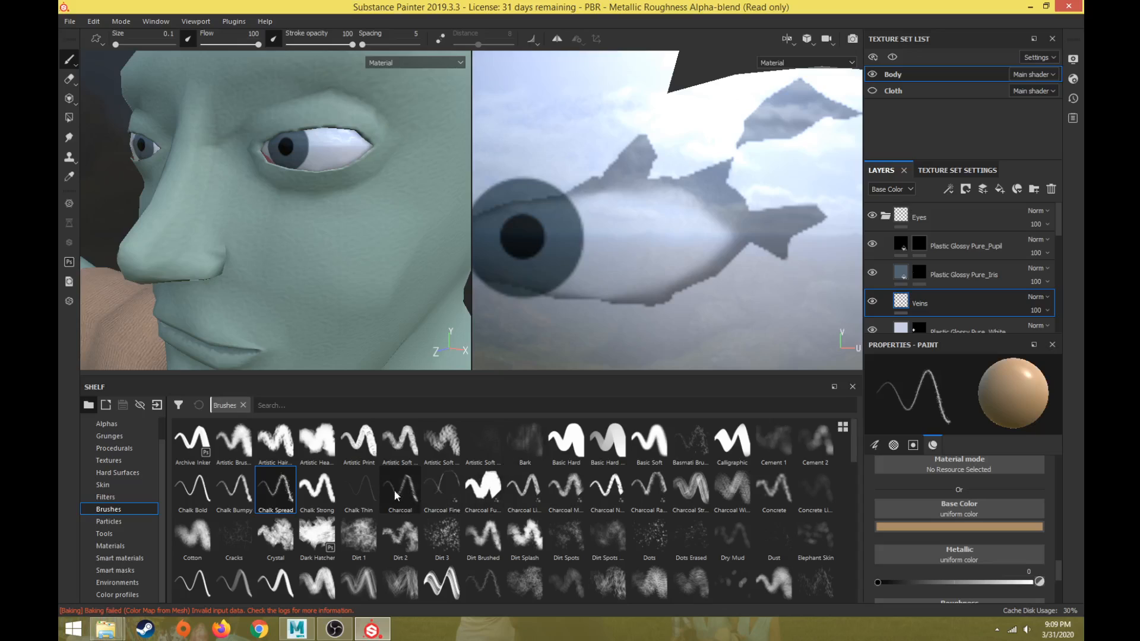
Switch to the Chalk Thin brush and set its base color to dark orange-brown, RGB 0.240, 0.103, 0.000.
left_click(376, 486)
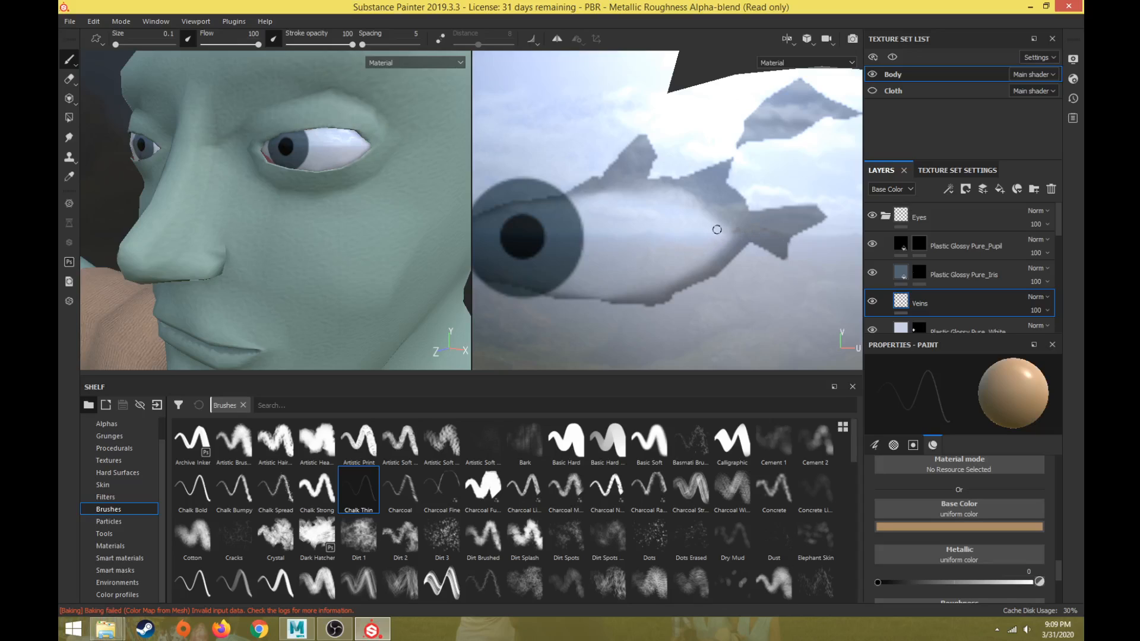
scroll(380, 153, "up", 6)
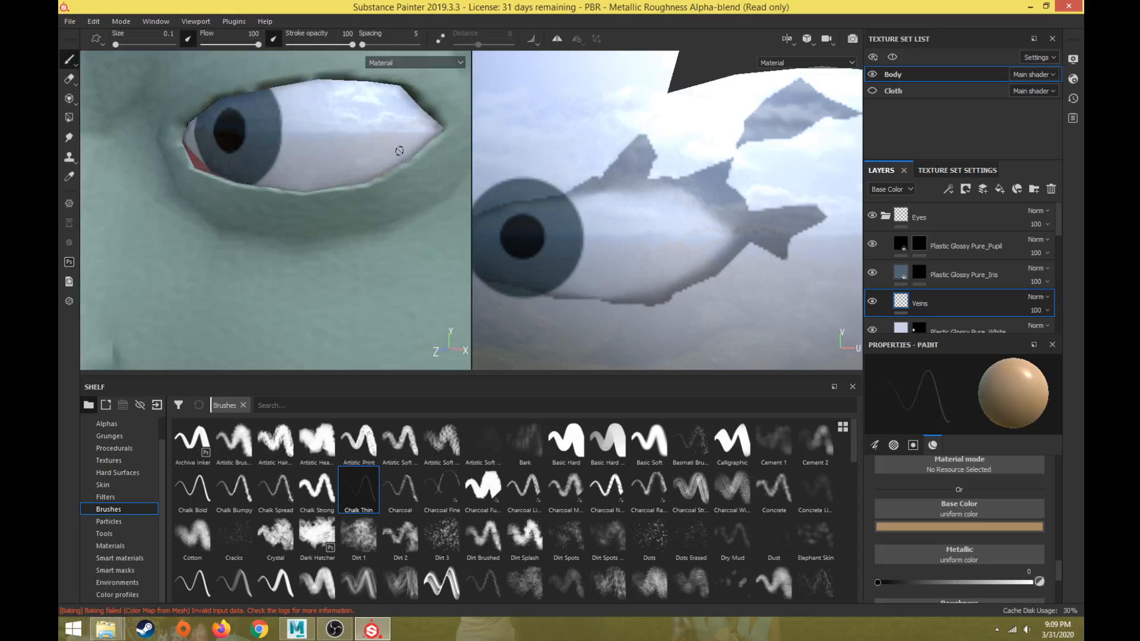
scroll(381, 173, "down", 3)
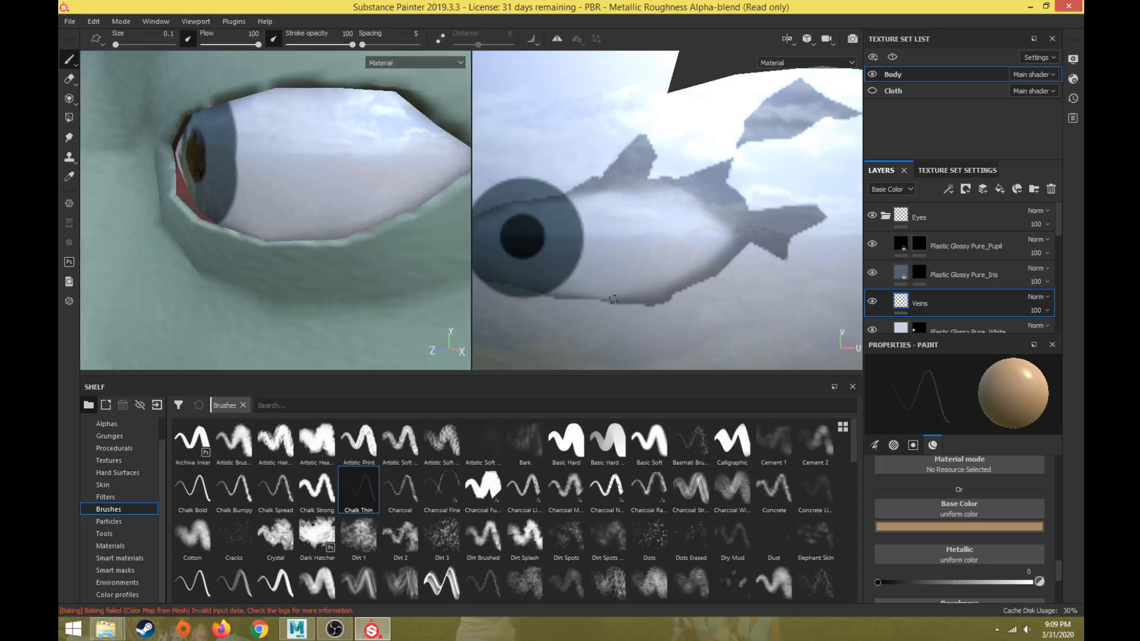
left_click(983, 528)
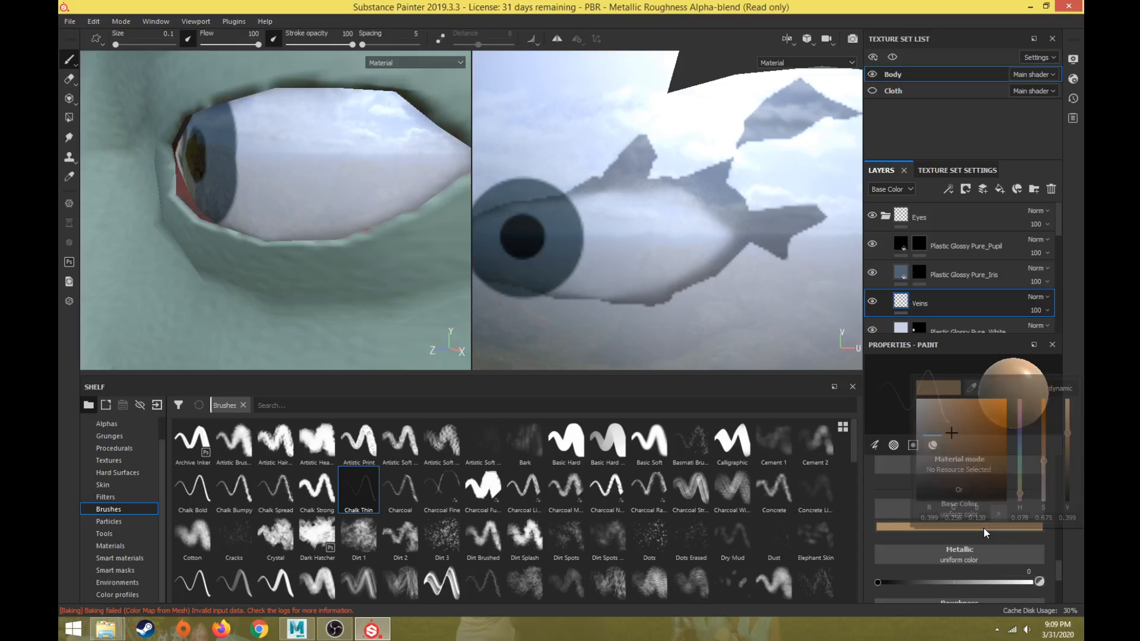
mouse_move(970, 448)
left_mouse_down()
mouse_move(996, 469)
mouse_move(1064, 433)
mouse_move(1003, 432)
mouse_move(1008, 448)
left_mouse_up()
left_click_drag(1021, 489, 1021, 497)
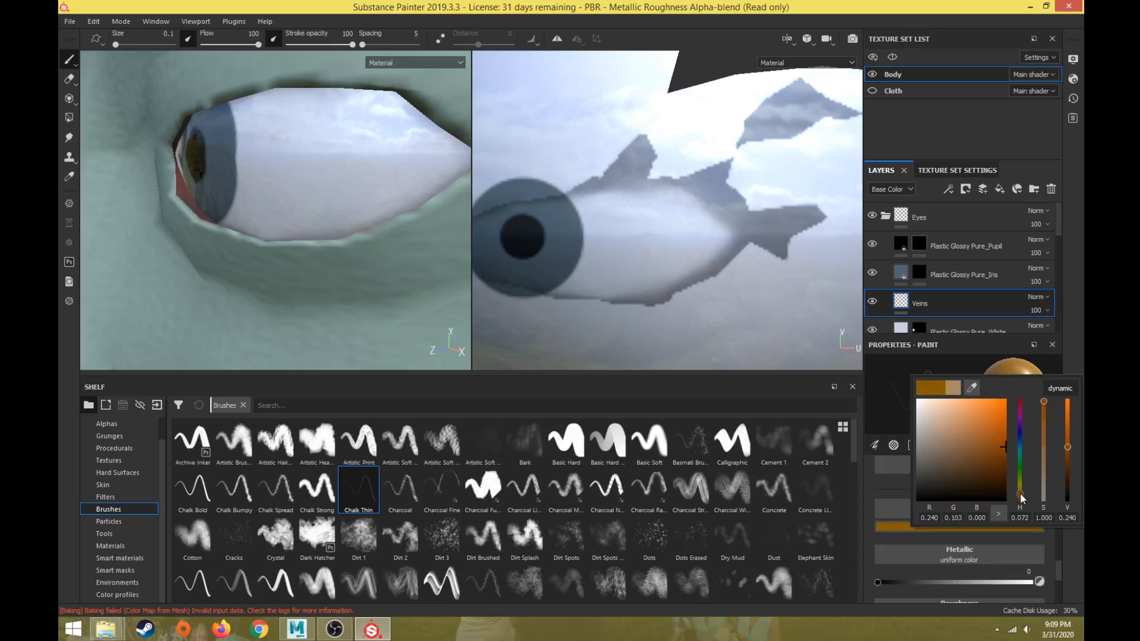
left_click(1081, 359)
Paint thin, irregular veins on the Veins layer across the eye white, from its outer end toward the iris.
left_click(871, 302)
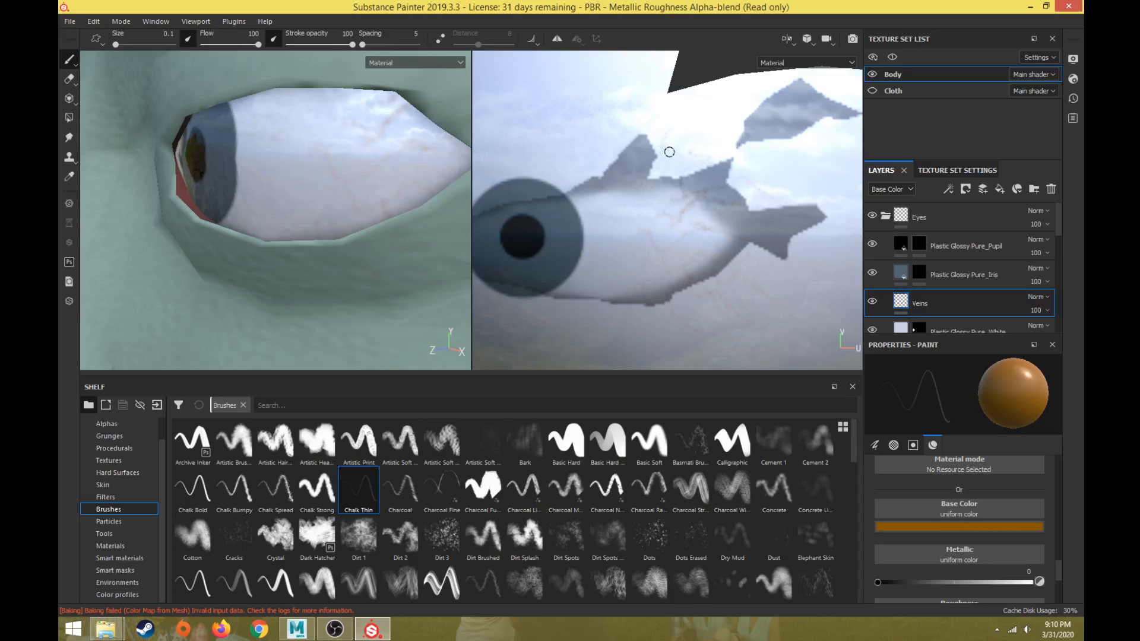
left_click_drag(678, 216, 669, 217)
left_click_drag(666, 200, 658, 205)
left_click_drag(636, 208, 628, 202)
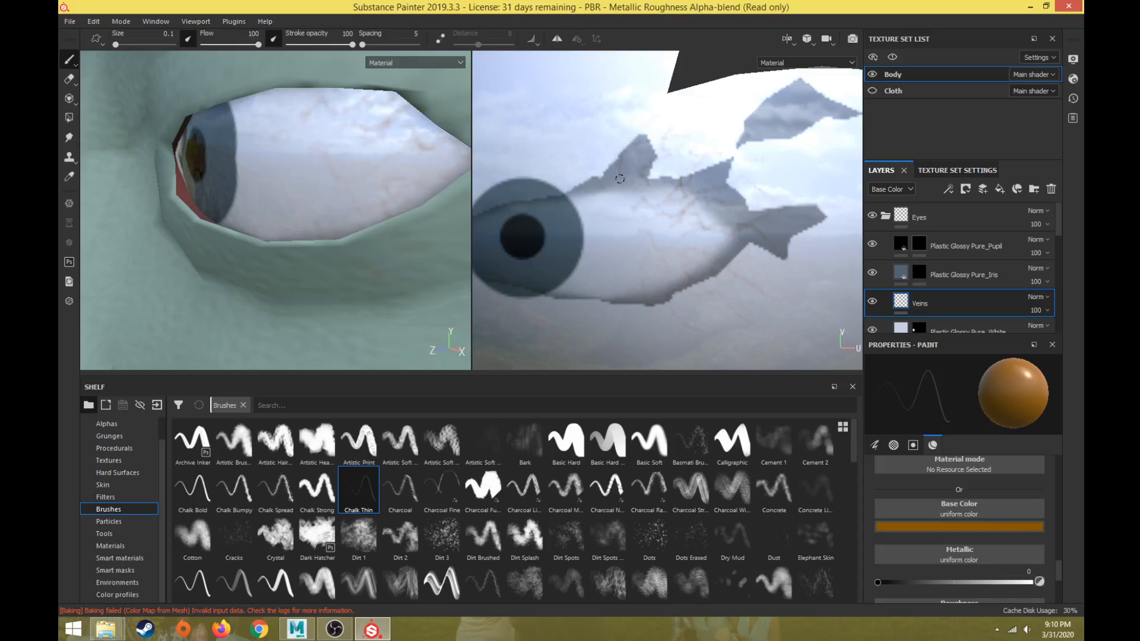
left_click_drag(684, 229, 658, 224)
Extend the thin branching veins over the eyeball area above the iris and around its inner side in the UV view.
scroll(642, 327, "down", 4)
middle_click_drag(676, 285, 713, 200)
scroll(729, 232, "up", 3)
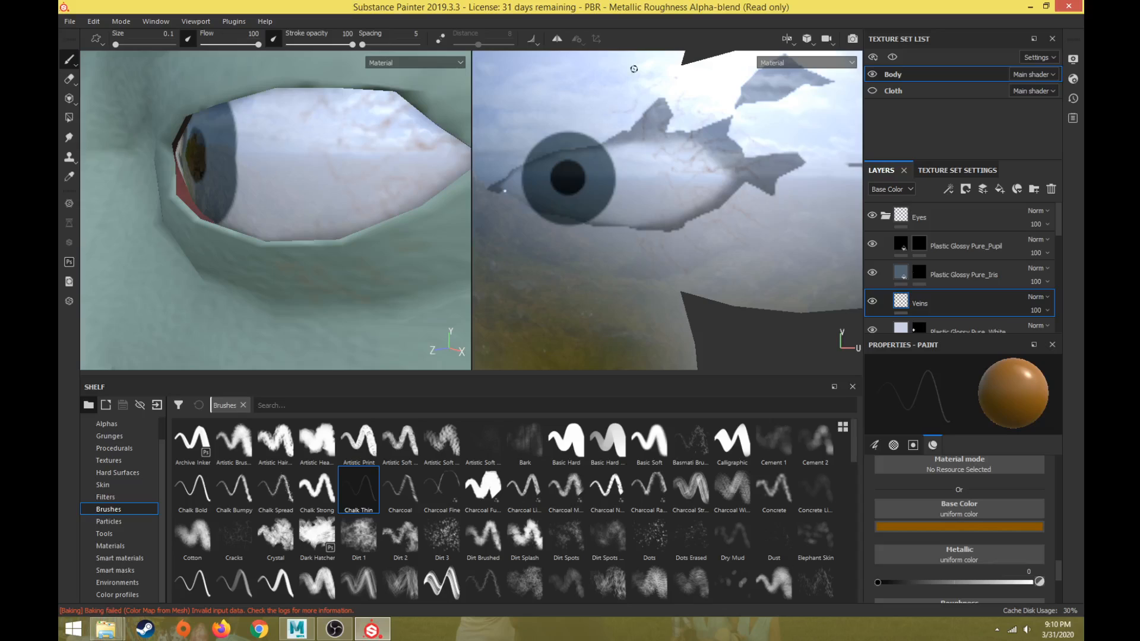
scroll(641, 162, "down", 1)
middle_click_drag(628, 163, 763, 229, "alt")
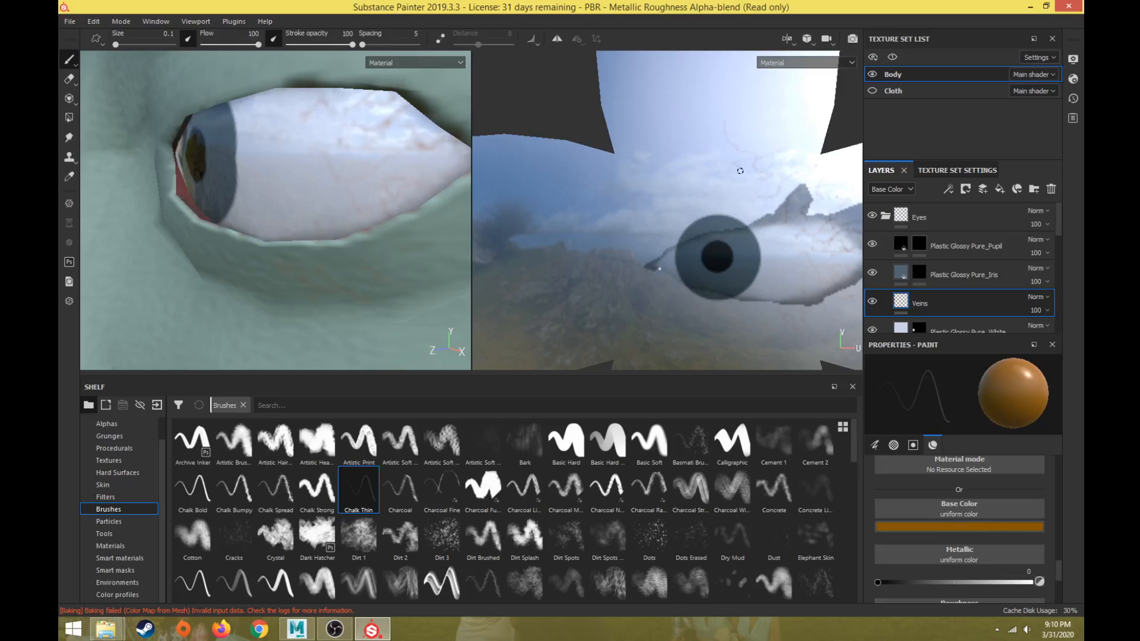
left_click_drag(683, 117, 707, 160)
left_click_drag(650, 113, 676, 165)
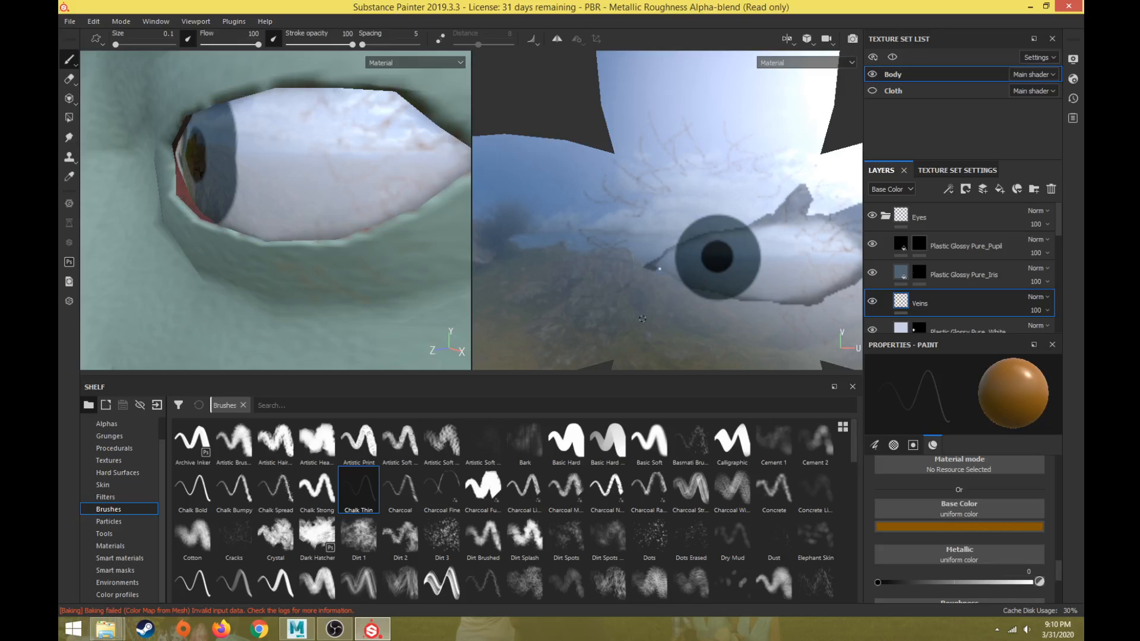
Continue the thin veins over the eyeball area below the iris and check them with the Veins layer hidden and shown.
middle_click_drag(663, 291, 655, 139, "alt")
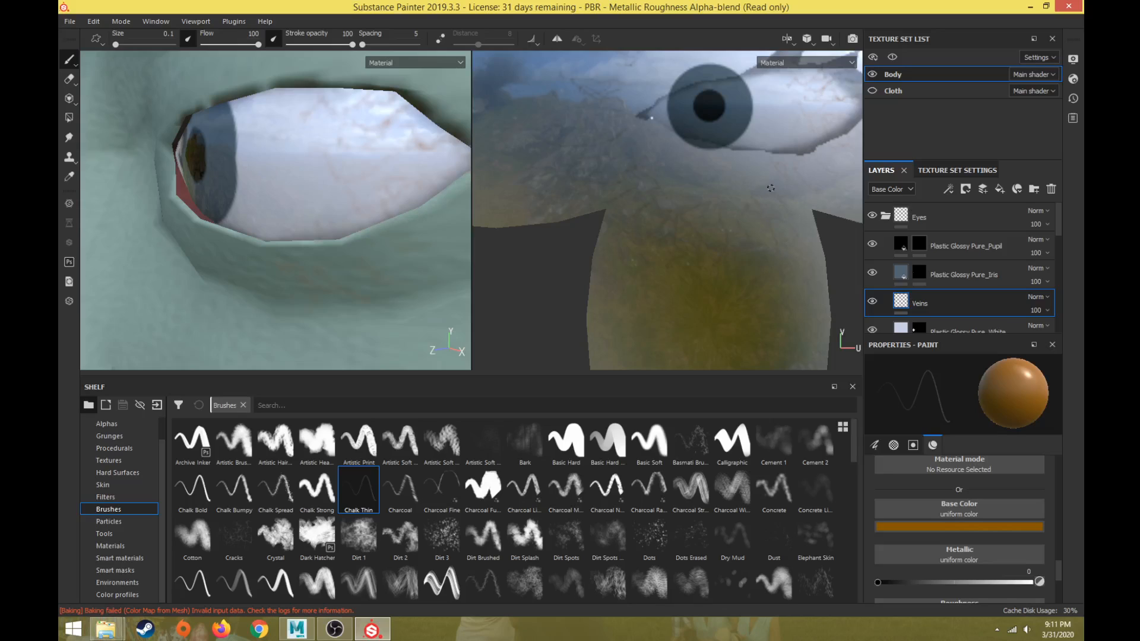
left_click_drag(382, 240, 438, 232, "alt")
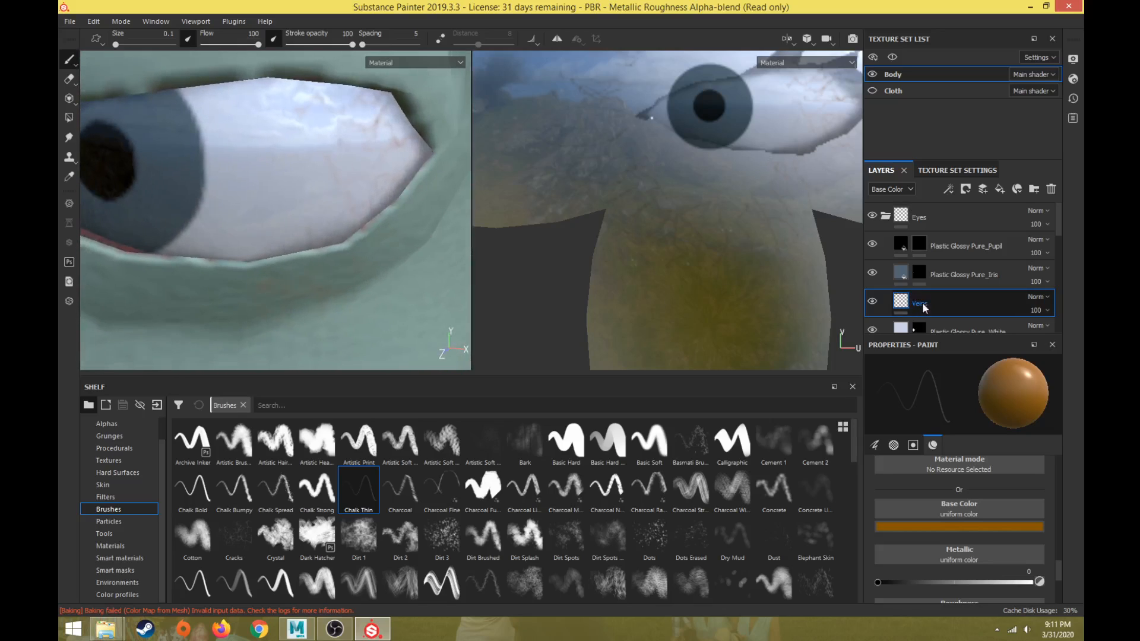
left_click(873, 303)
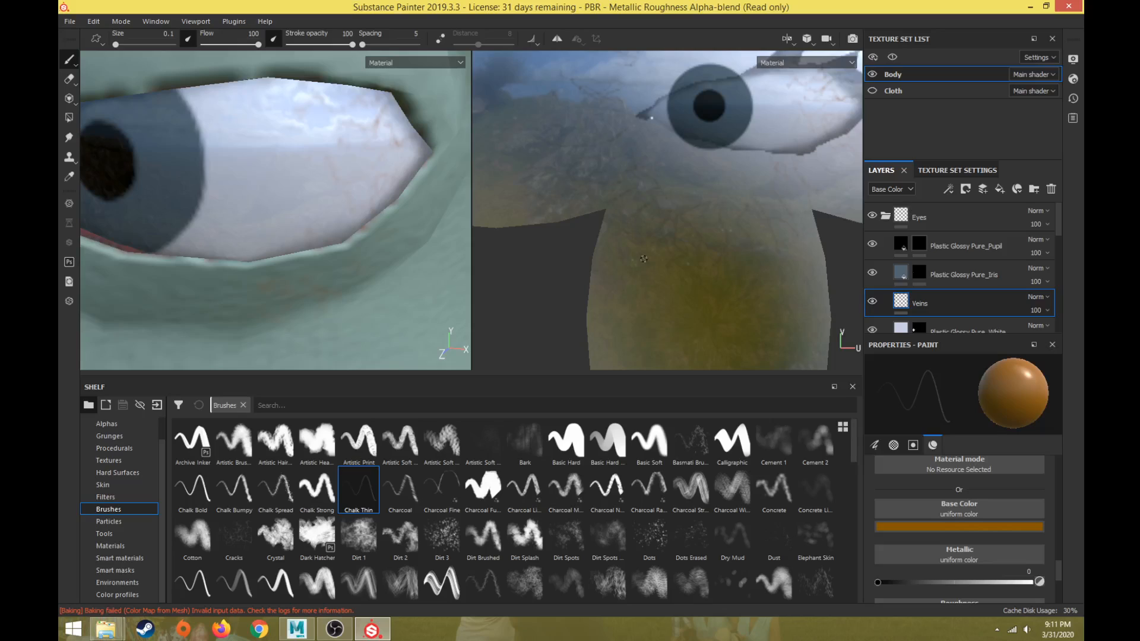
Set the vein brush's base color to a darker reddish brown, RGB 0.089, 0.019, 0.000.
scroll(945, 516, "up", 3)
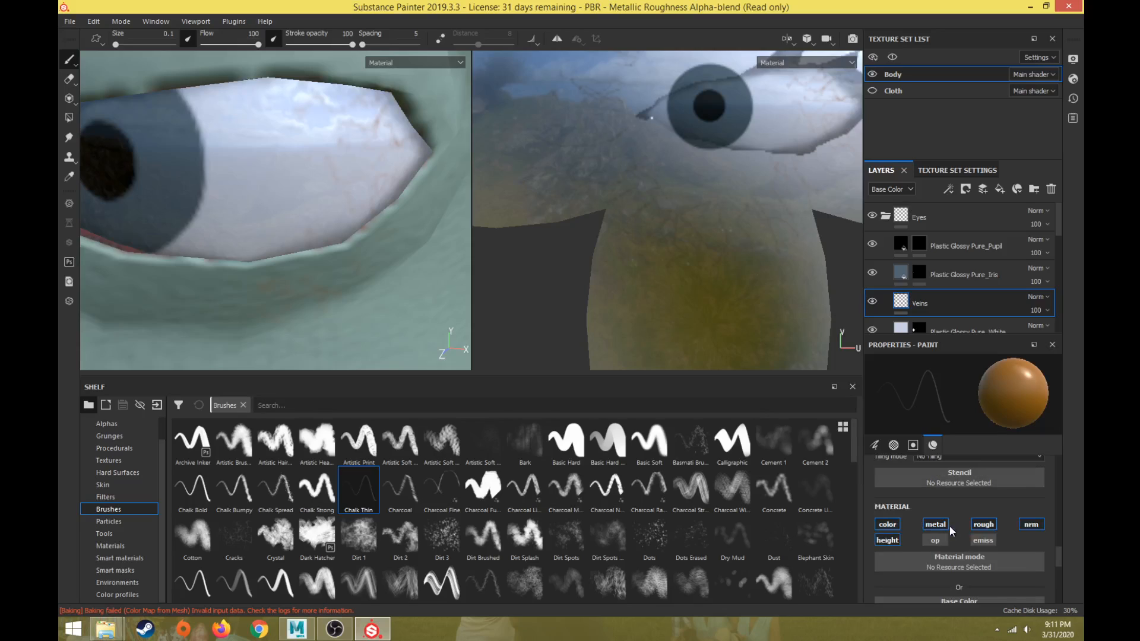
scroll(949, 522, "down", 3)
scroll(964, 517, "up", 3)
scroll(966, 524, "down", 3)
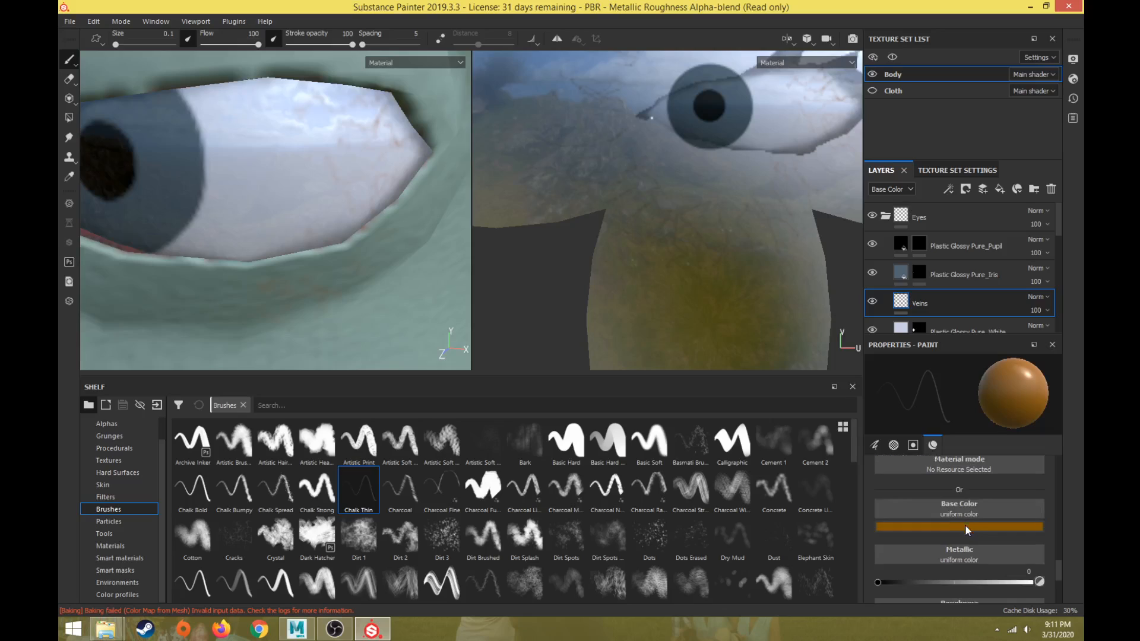
left_click(965, 527)
left_click_drag(1020, 493, 1011, 464)
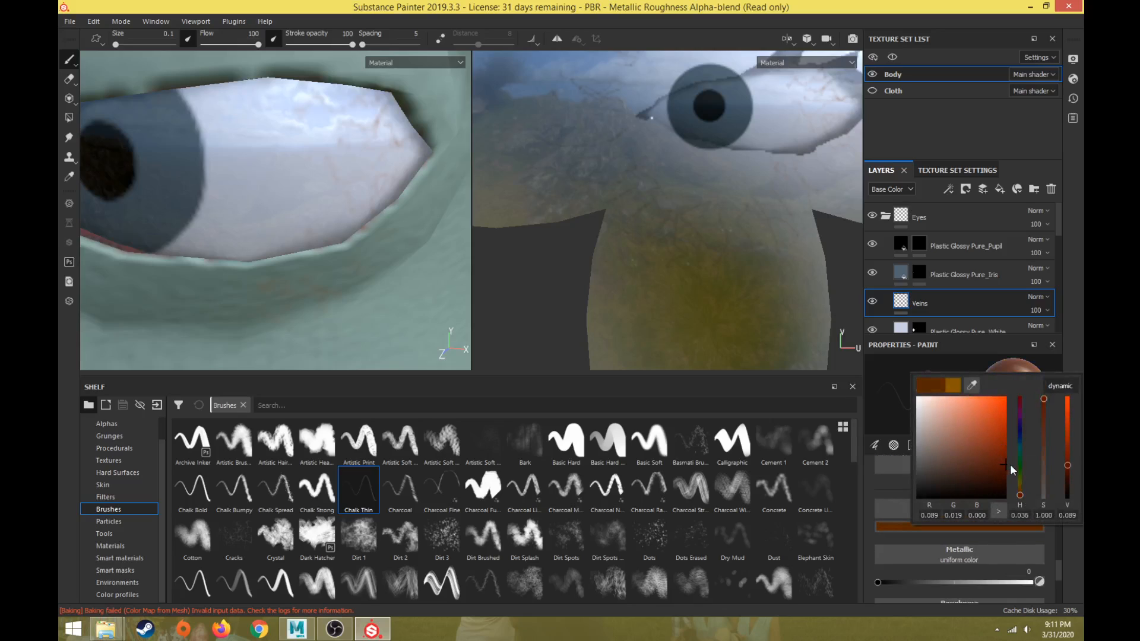
Paint darker thin veins over the eye white and the surrounding eyeball area on the Veins layer.
left_click(725, 159)
middle_click_drag(718, 162, 604, 221, "alt")
right_click_drag(604, 221, 693, 202, "alt")
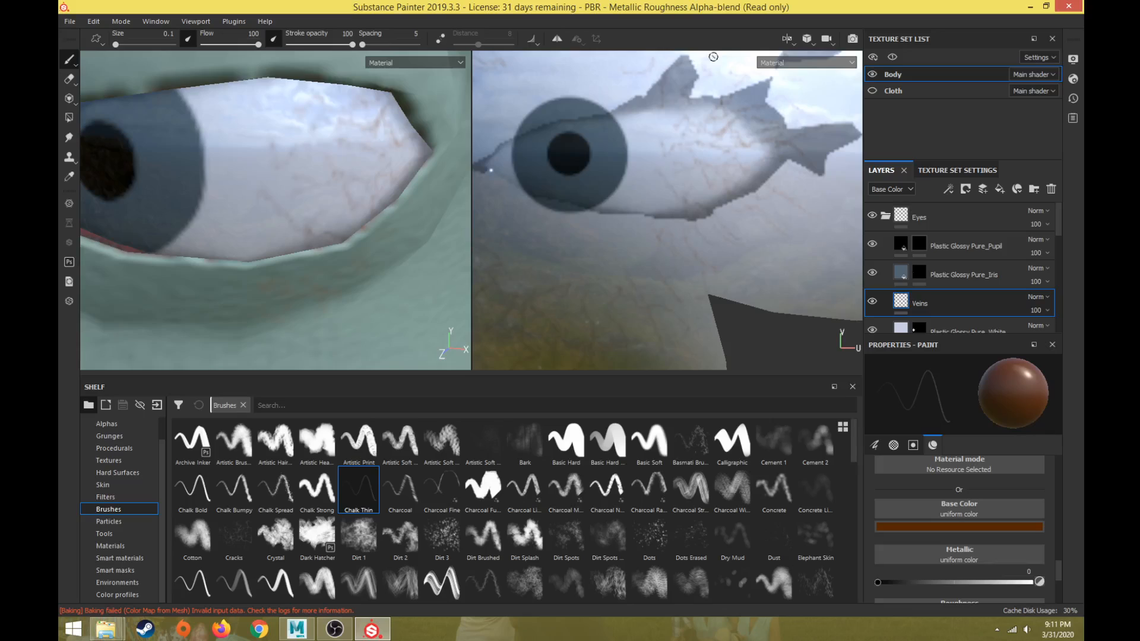
key("f")
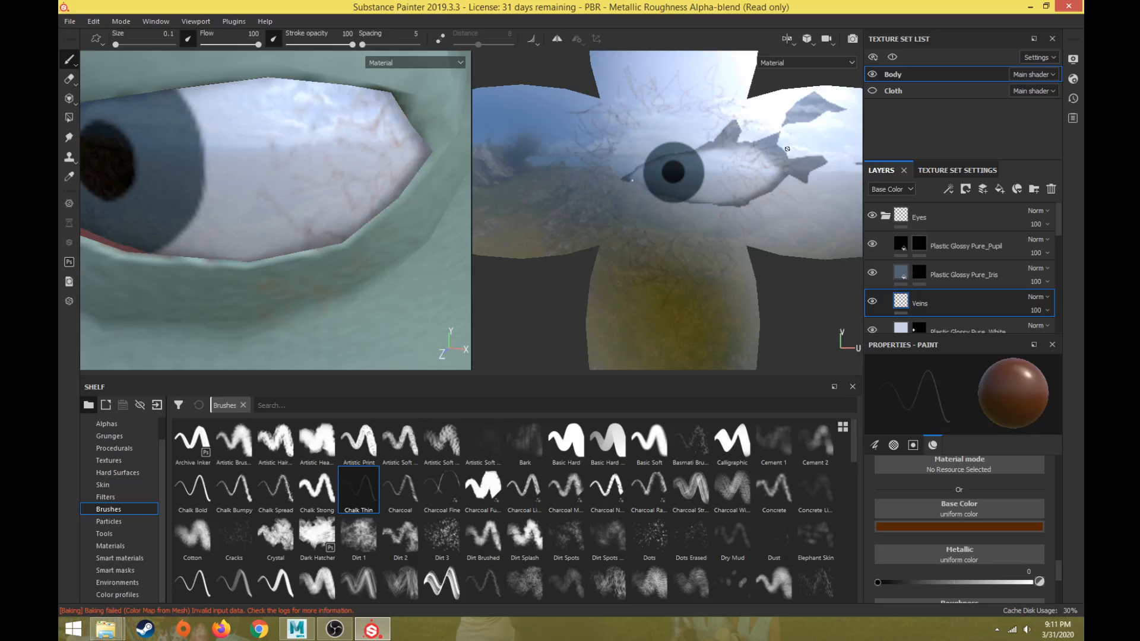
scroll(502, 234, "down", 3)
left_click_drag(347, 194, 376, 199, "alt")
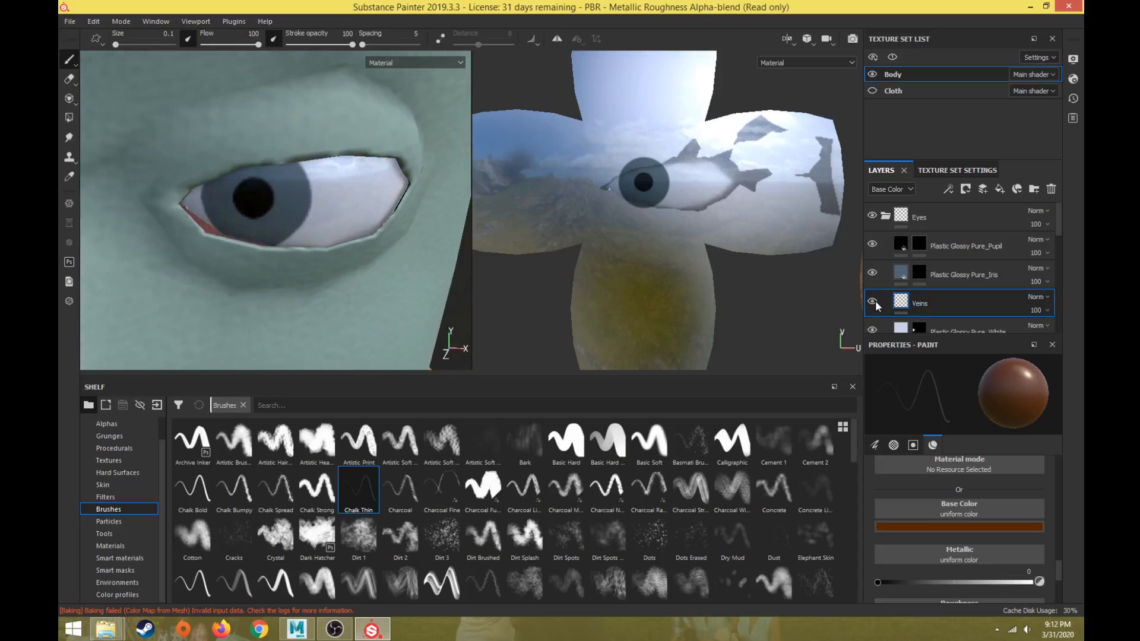
Add a paint layer directly above the Iris layer and set the brush's base color to yellow, RGB 0.760, 0.717, 0.098.
left_click(974, 269)
left_click_drag(287, 190, 273, 203, "alt")
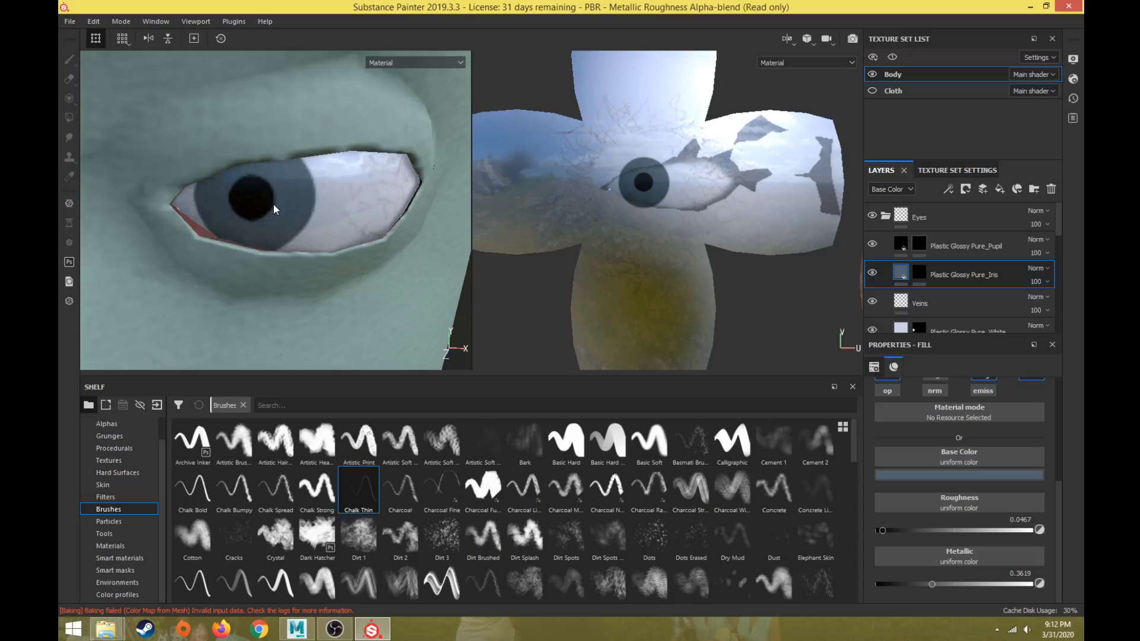
left_click(983, 190)
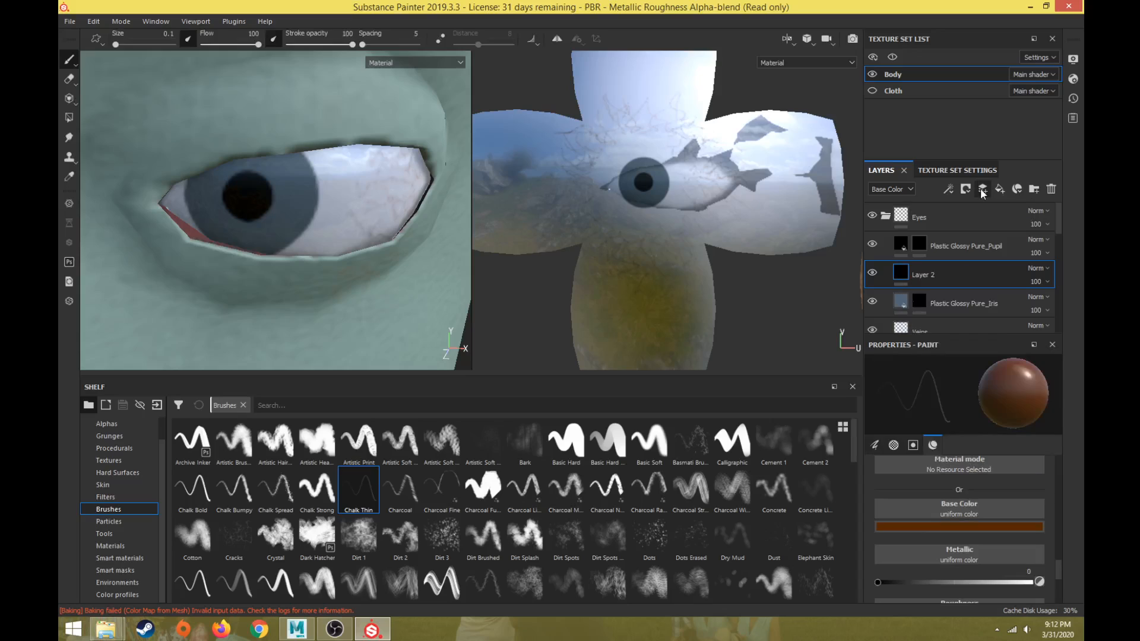
left_click(946, 526)
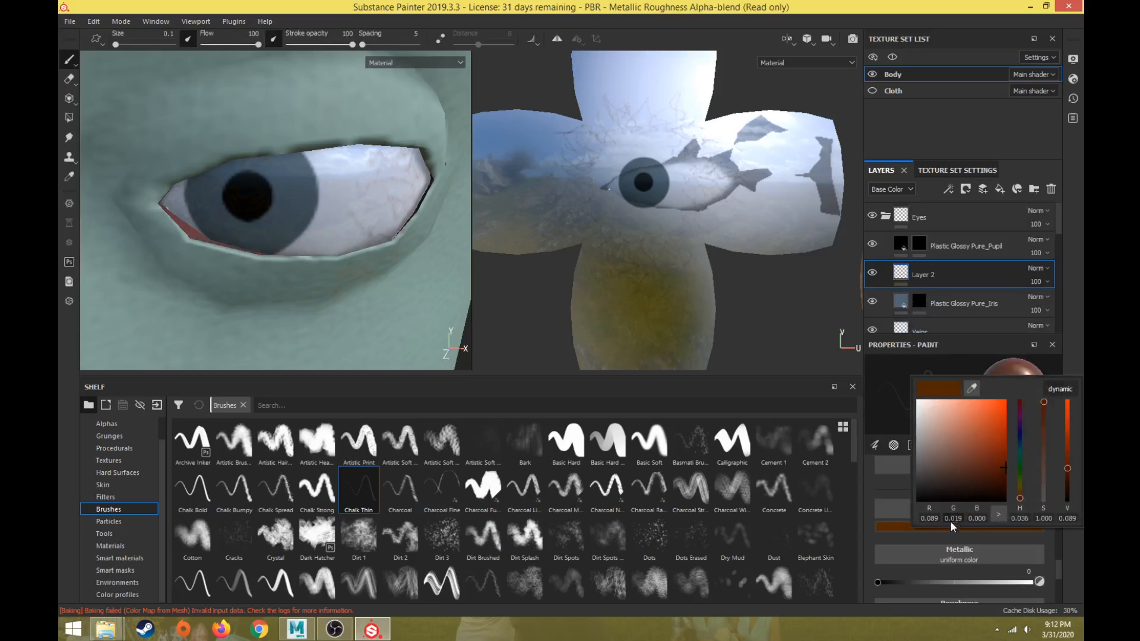
left_click(1021, 487)
left_click_drag(1003, 468, 972, 412)
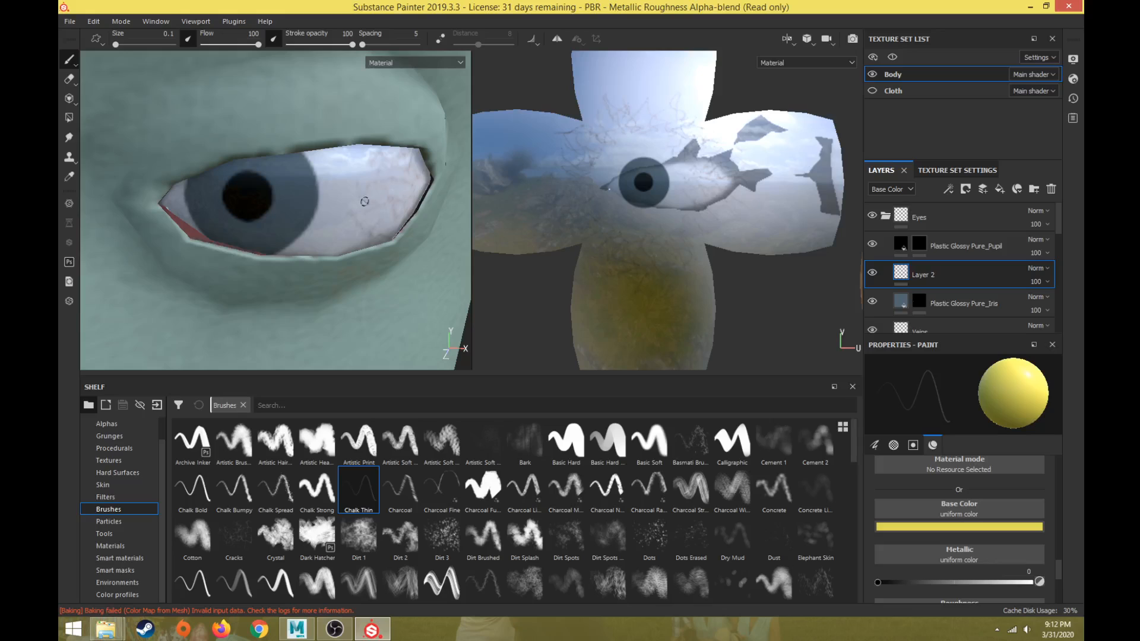
Try a straight yellow Chalk Thin stroke from the pupil to the iris edge in the UV view, and undo it.
right_click_drag(597, 202, 702, 152, "alt")
middle_click_drag(702, 152, 549, 239, "alt")
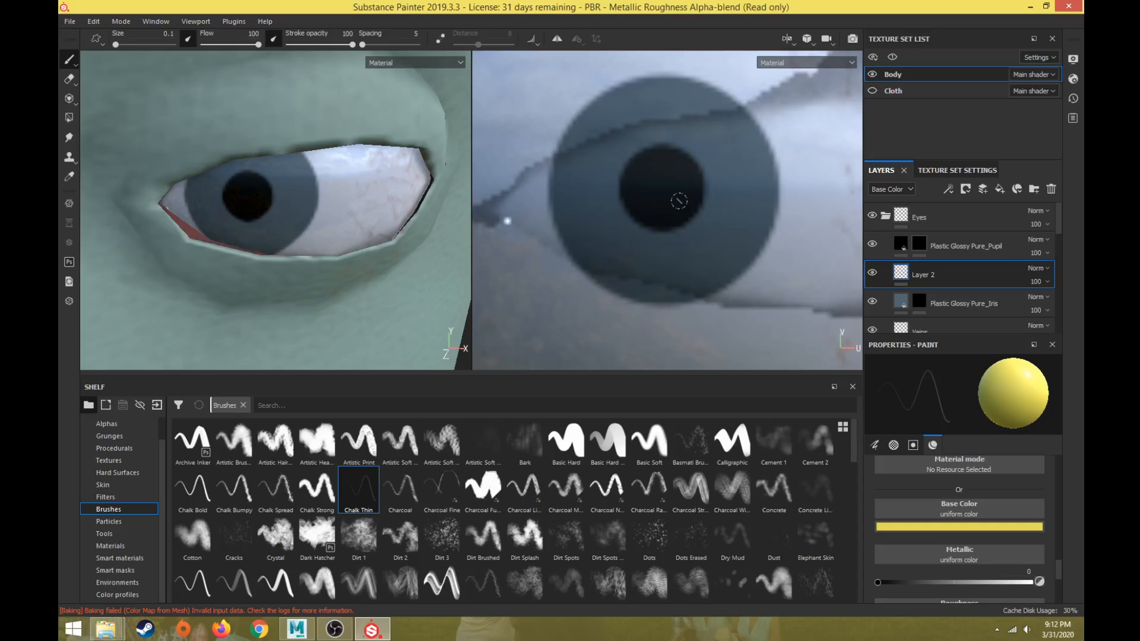
key("shift")
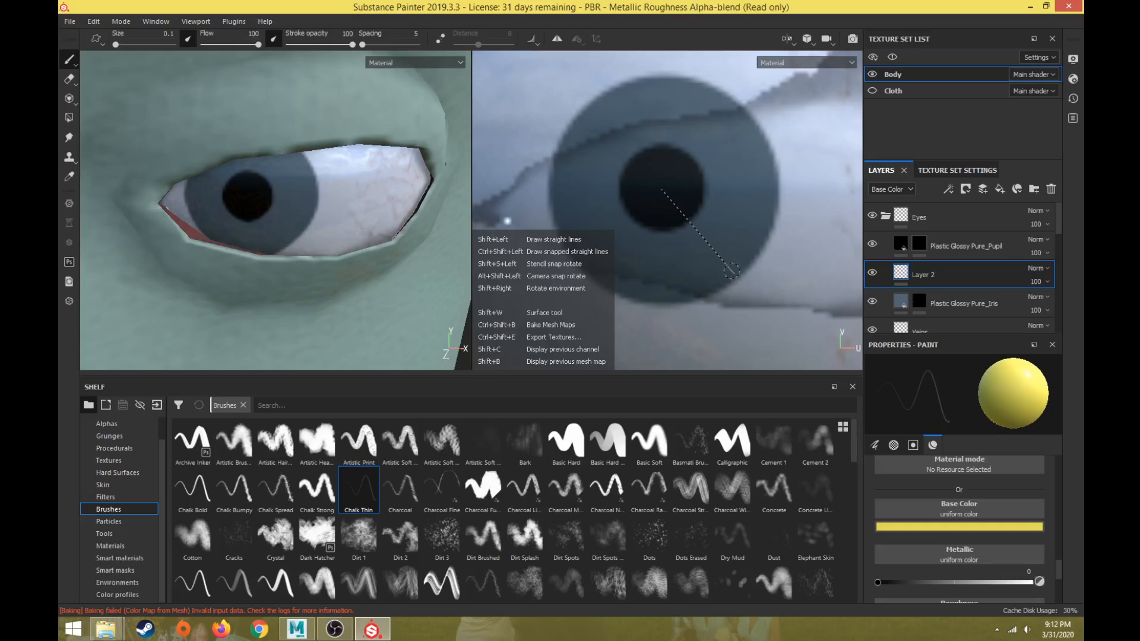
left_click(732, 272, "shift")
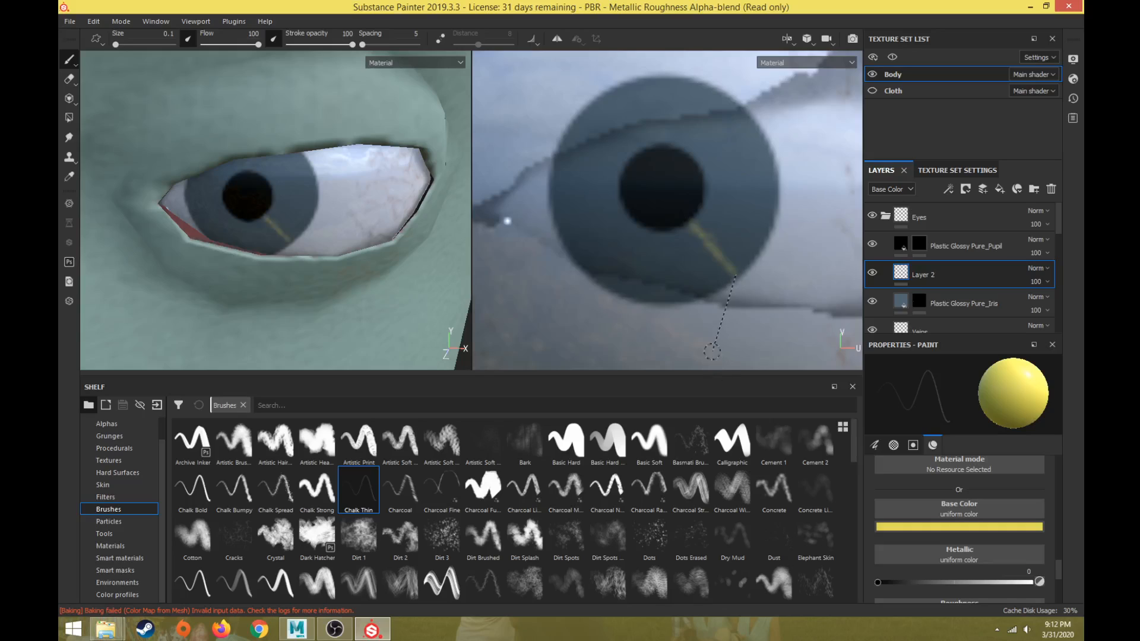
key("ctrl+z")
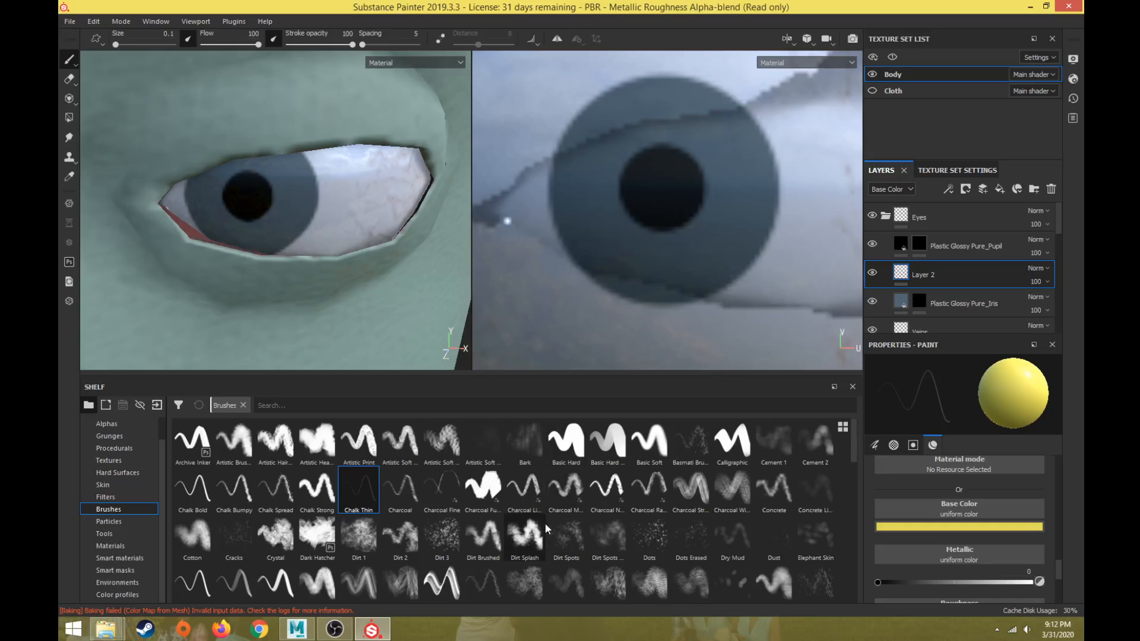
Switch to the Charcoal Fine brush at size 0.1 and paint a straight yellow line from the pupil down to the iris edge.
left_click(446, 490)
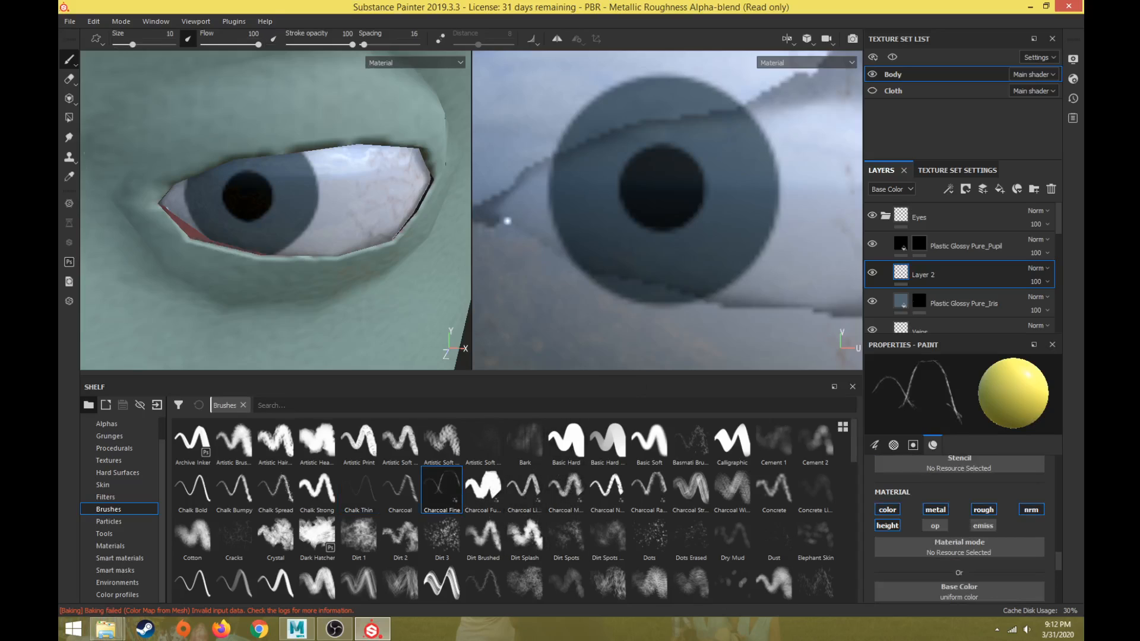
key("bracketleft")
key("bracketleft")
key("bracketleft")
key("bracketleft")
key("bracketleft")
key("bracketleft")
key("bracketleft")
key("bracketleft")
key("bracketleft")
key("bracketleft")
key("bracketleft")
key("bracketleft")
key("bracketleft")
key("bracketleft")
key("bracketleft")
key("bracketleft")
key("bracketleft")
key("bracketleft")
key("bracketleft")
key("bracketleft")
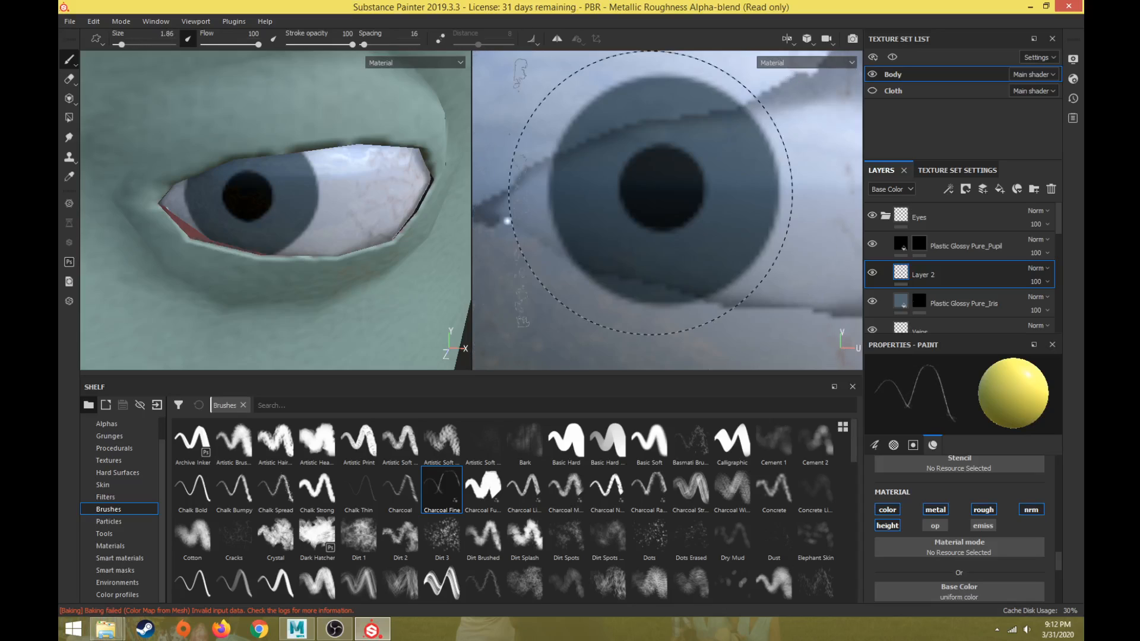
key("bracketleft")
key("bracketleft")
key("bracketleft")
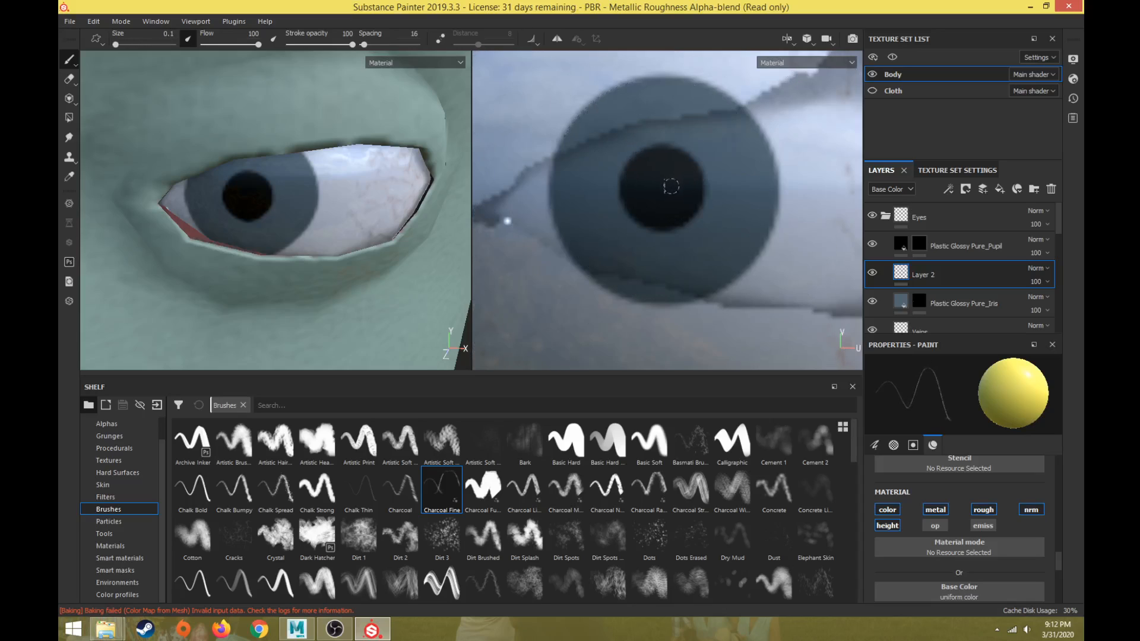
left_click(678, 309, "shift")
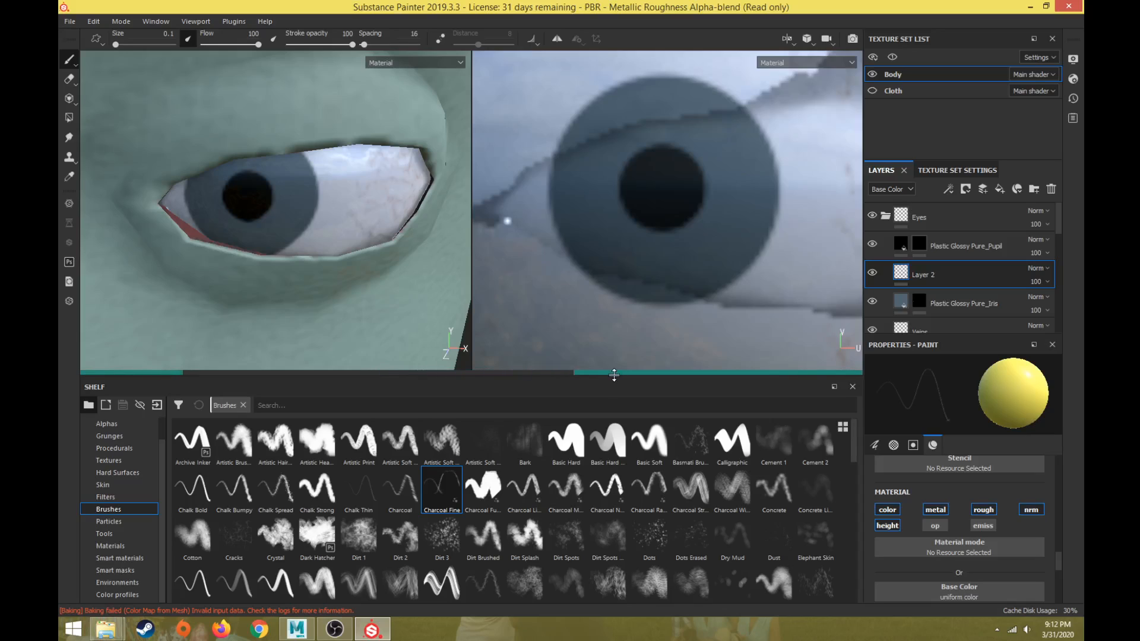
Save the project as CharacterTextures in the MaleModel folder on the Desktop.
left_click(72, 22)
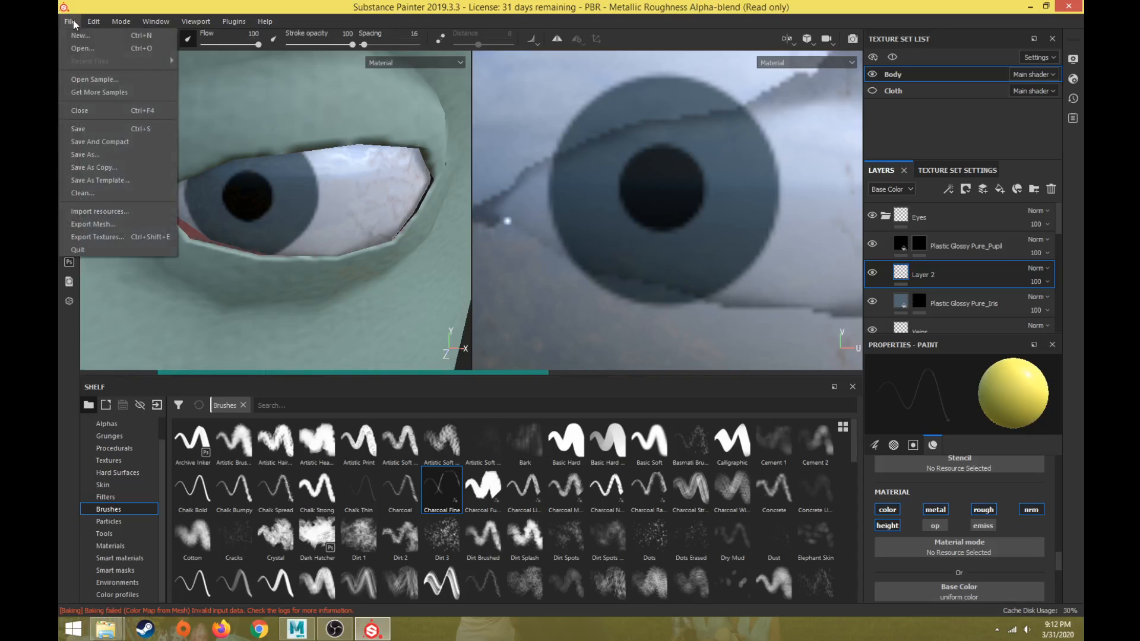
left_click(84, 155)
scroll(137, 131, "down", 3)
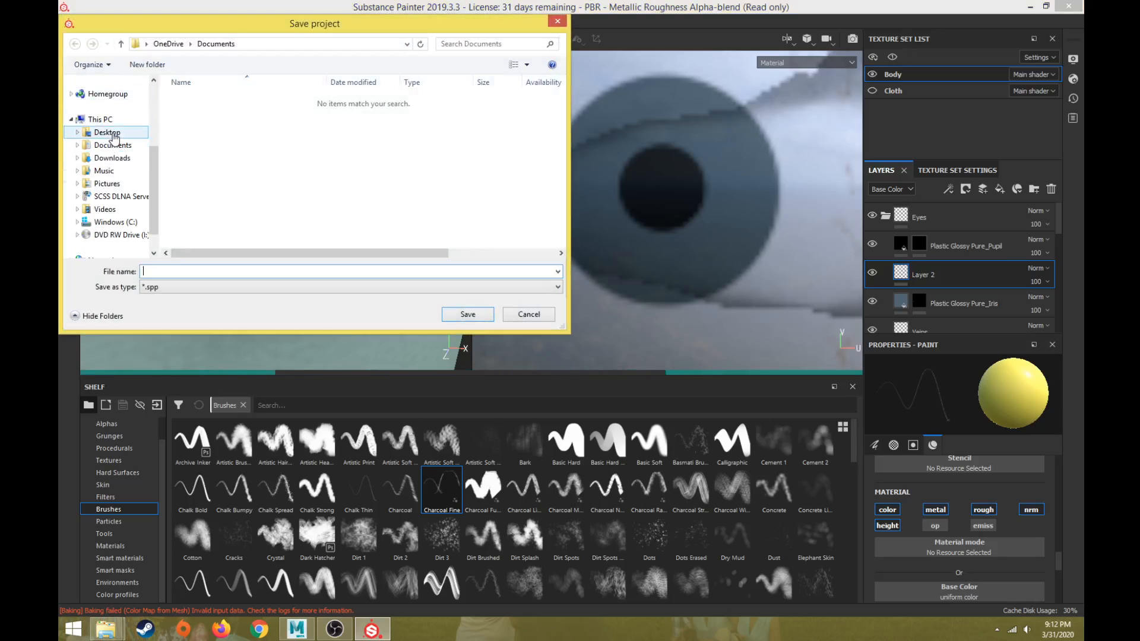
left_click(113, 135)
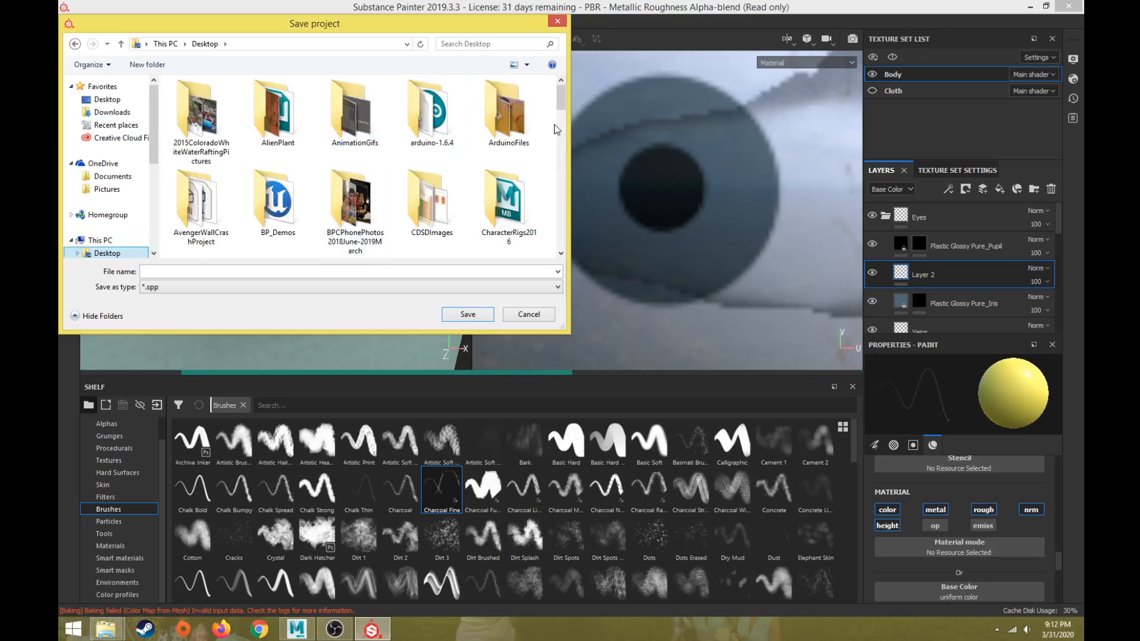
scroll(557, 129, "down", 3)
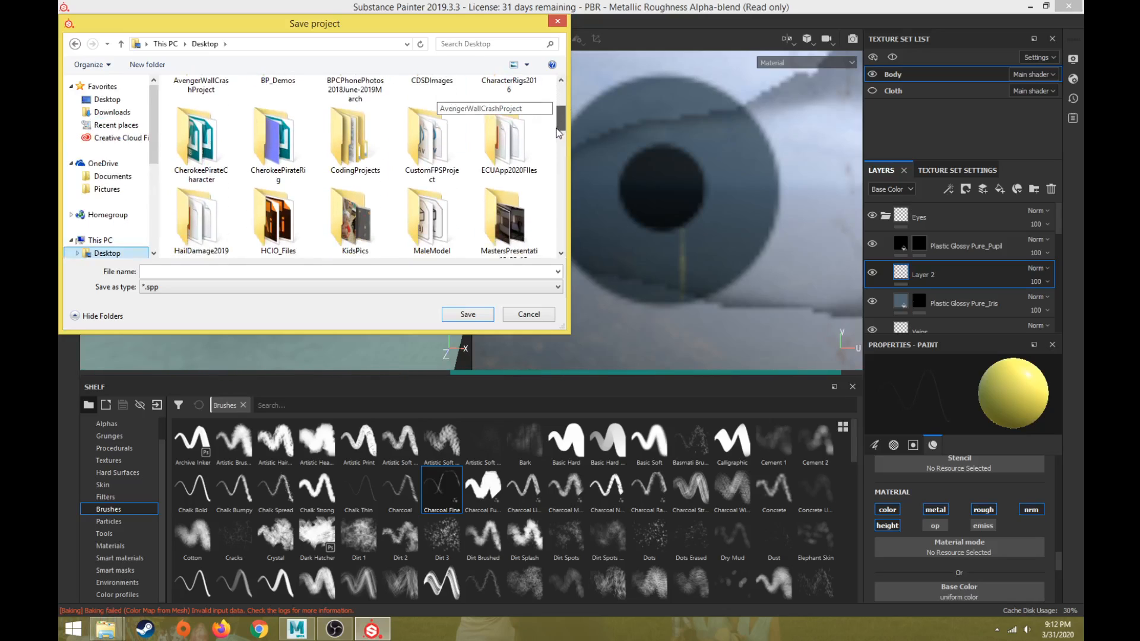
left_click_drag(559, 133, 558, 147)
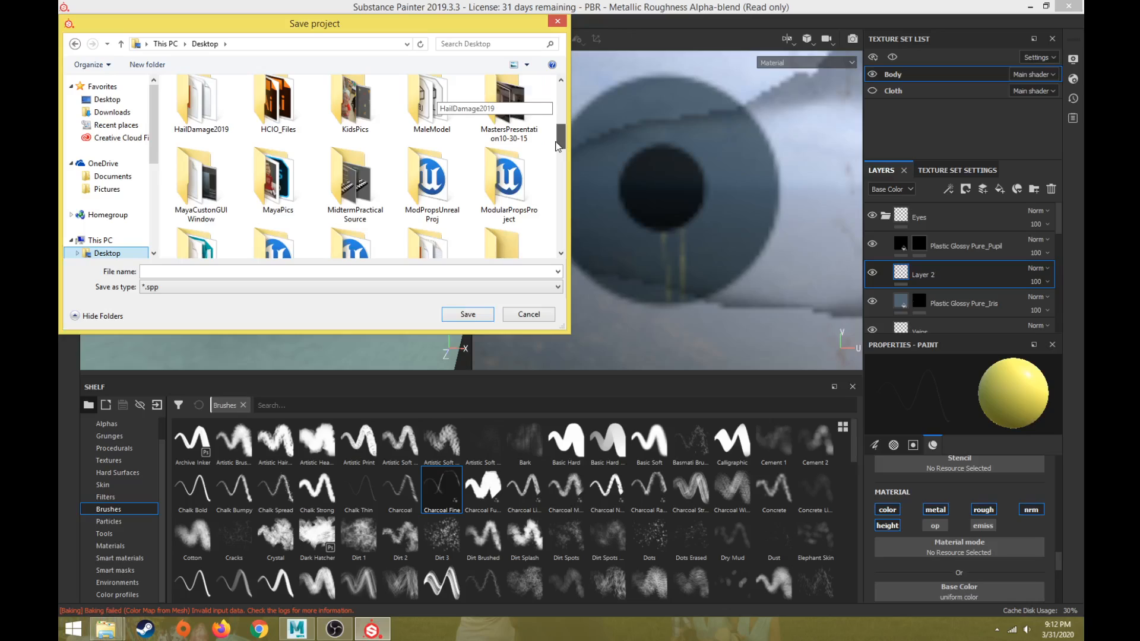
double_click(431, 107)
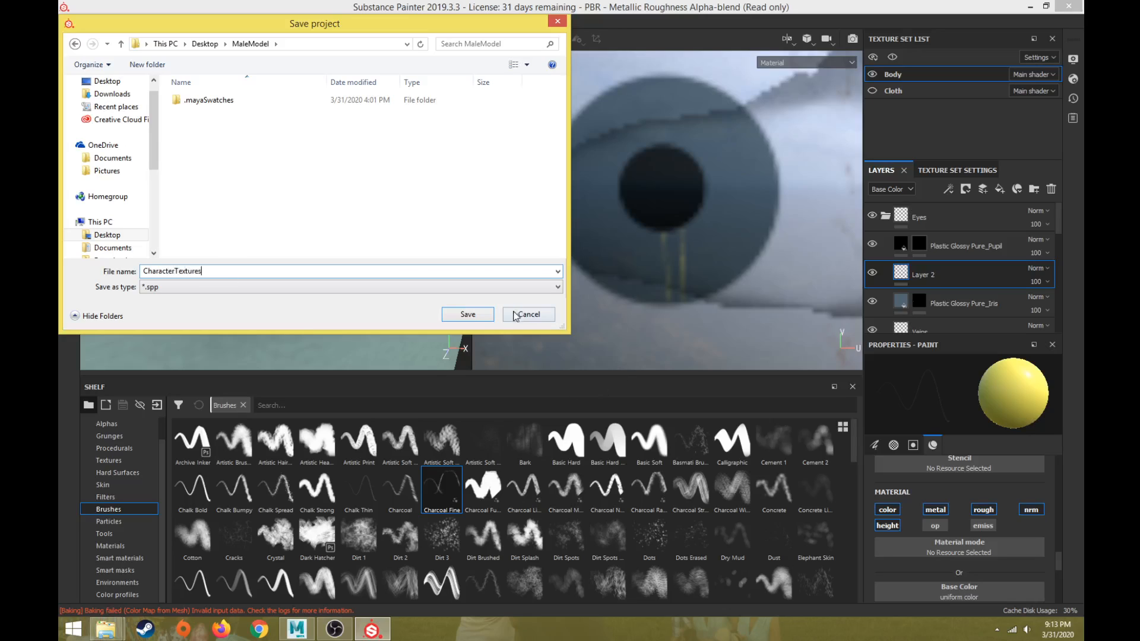
left_click(480, 315)
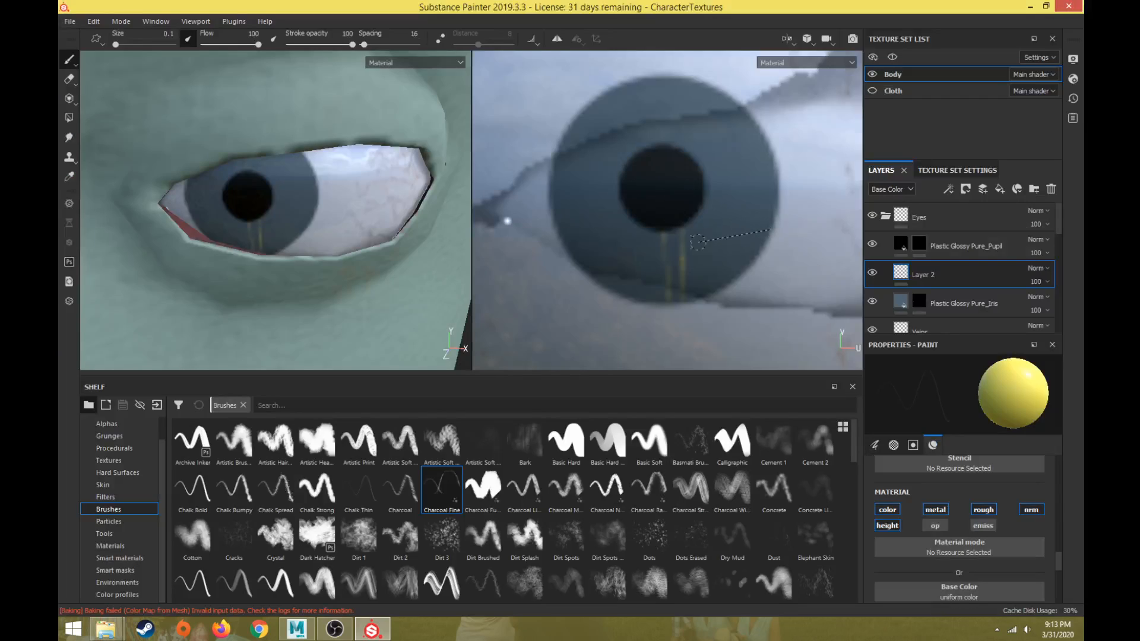
Paint straight yellow lines radiating from the pupil to the iris edge all the way around the iris.
left_click(676, 188, "shift")
left_click(762, 133, "shift")
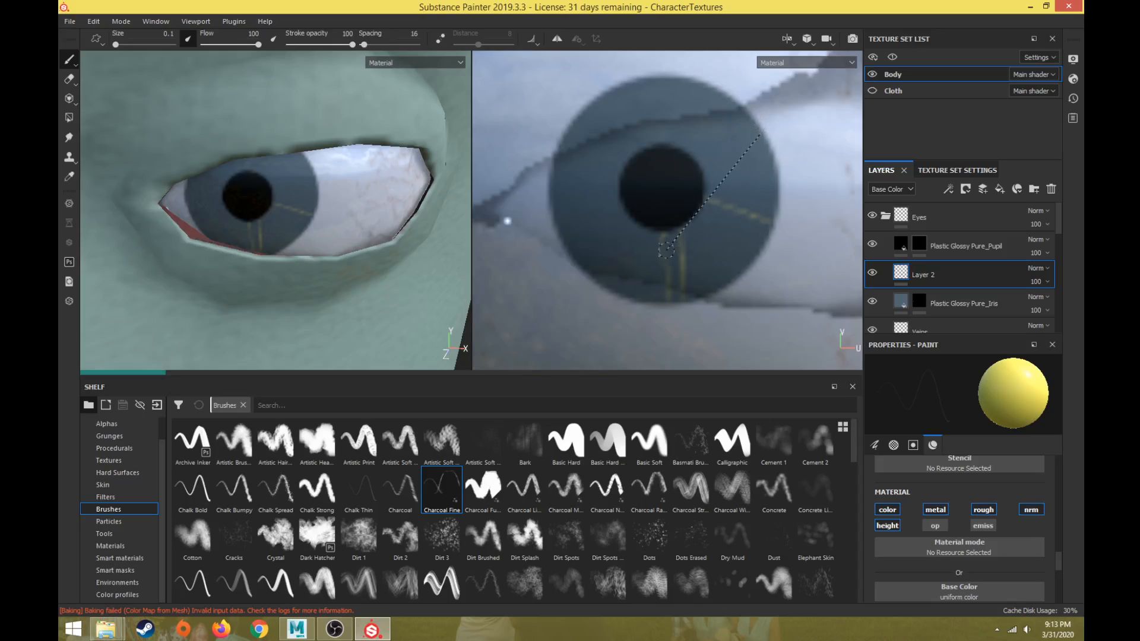
left_click(659, 82, "shift")
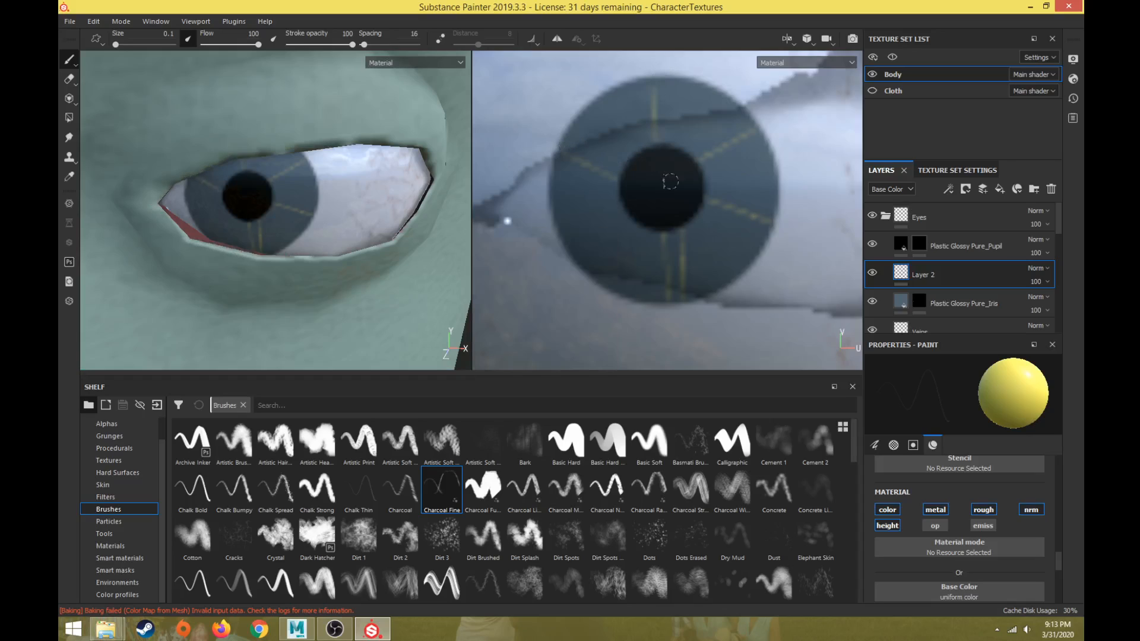
left_click(698, 85, "shift")
key("shift")
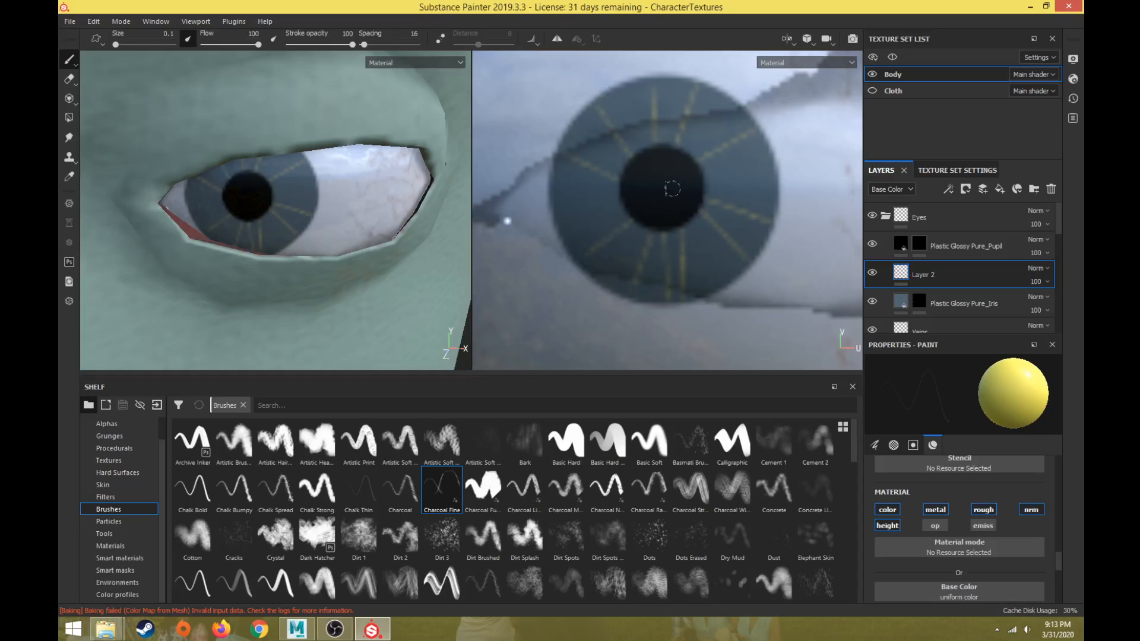
key("shift")
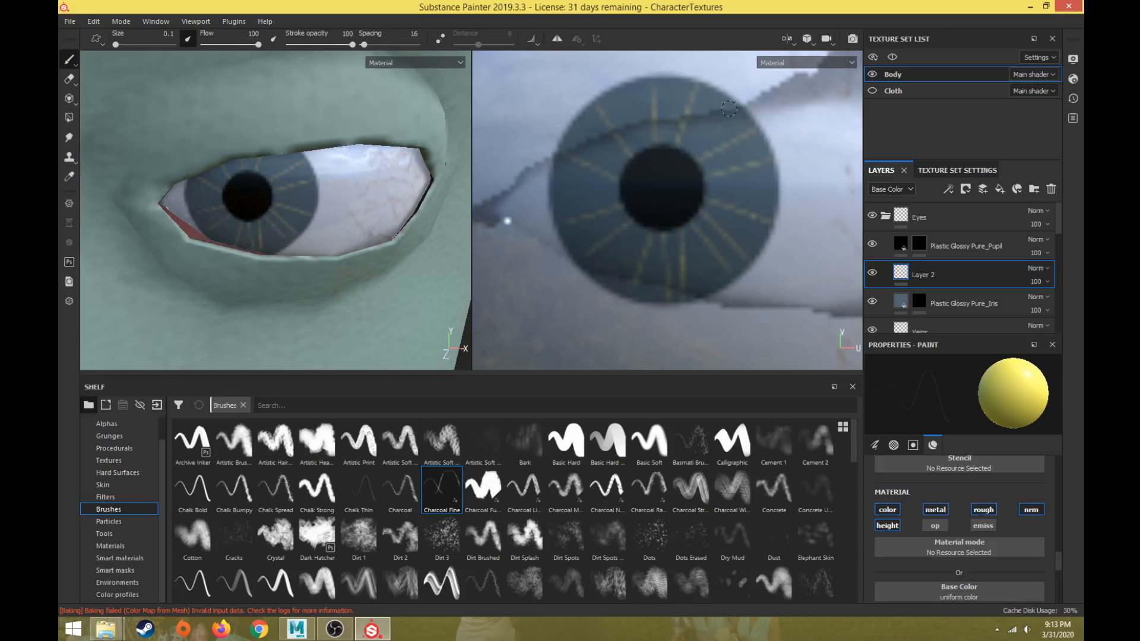
Set the brush's base color to a very dark blue, RGB 0.001, 0.004, 0.011.
scroll(940, 556, "down", 5)
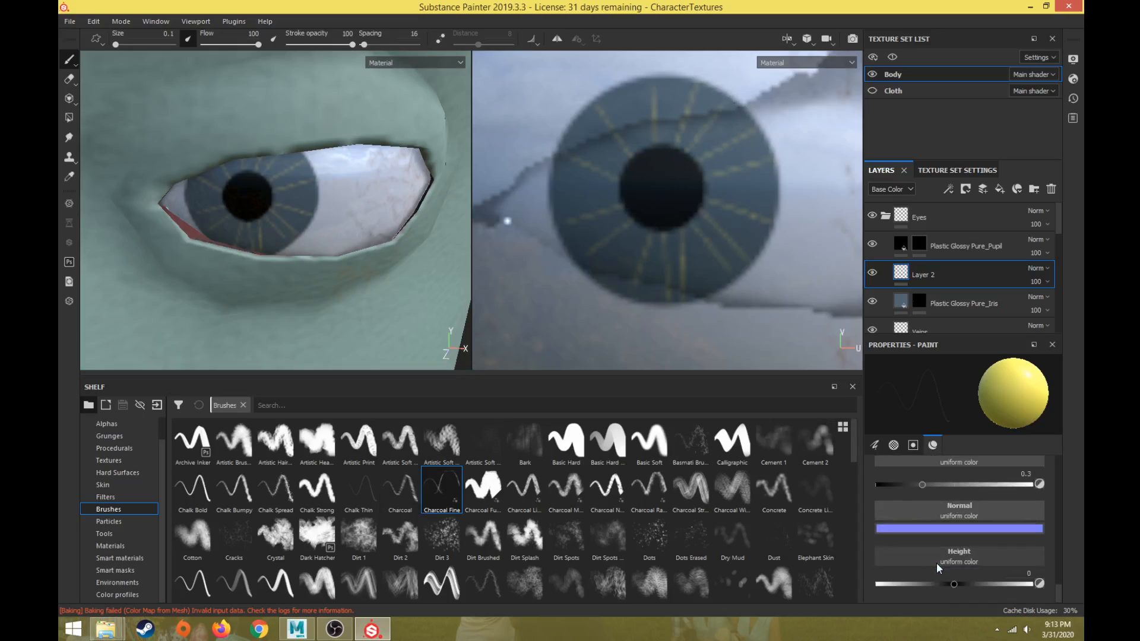
scroll(938, 561, "up", 3)
left_click(965, 475)
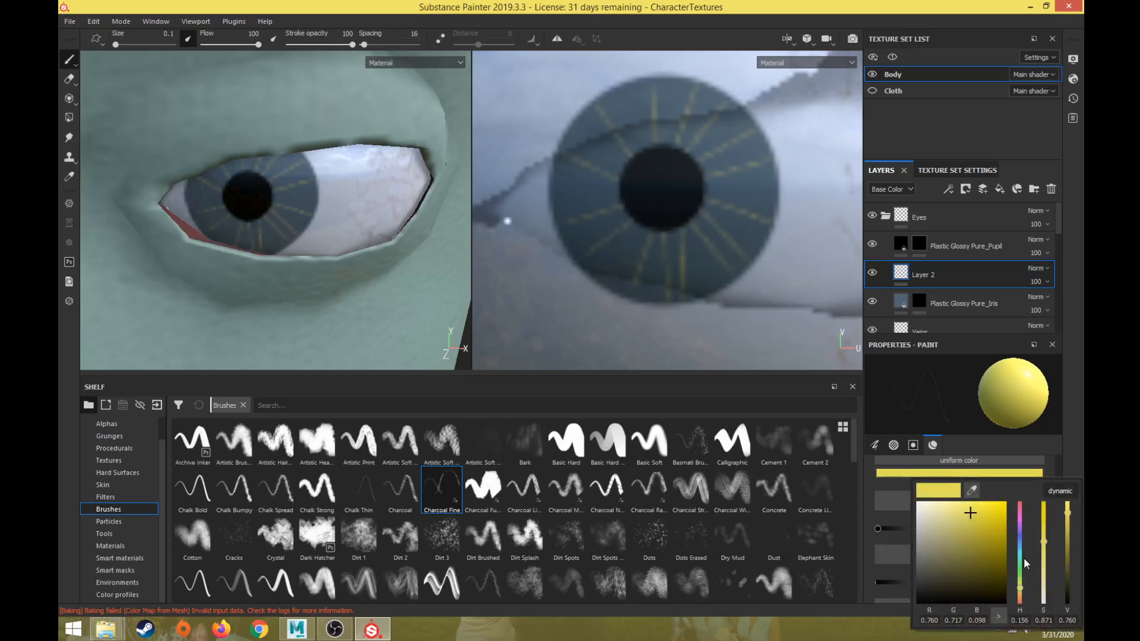
left_click_drag(1024, 558, 978, 594)
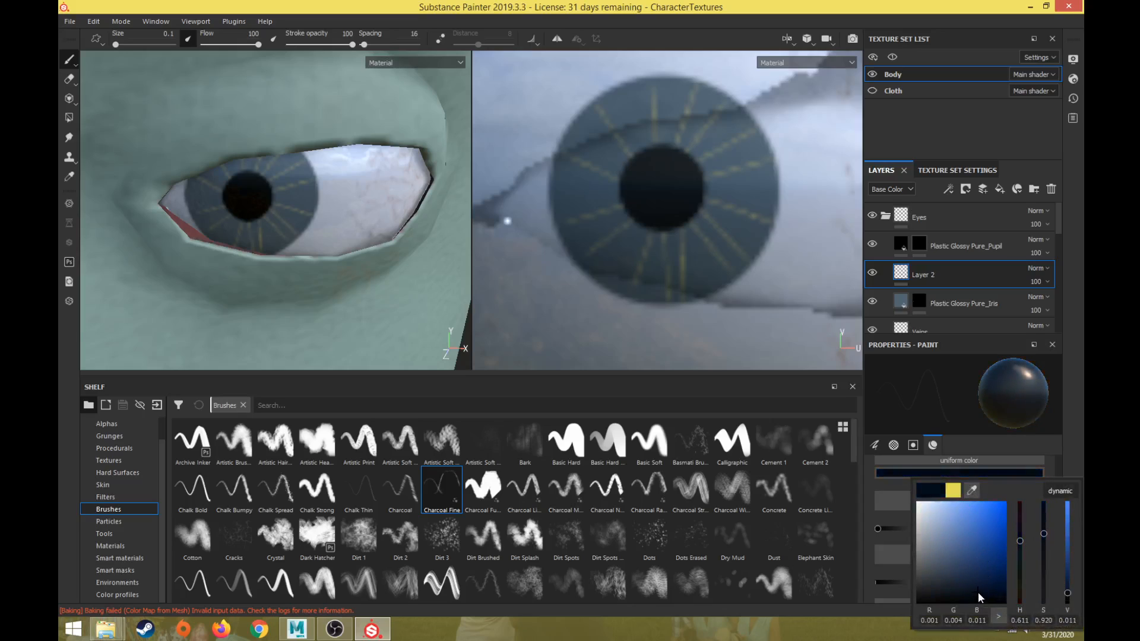
Switch to the Basic Hard brush and reduce its size to 0.1.
left_click(671, 203)
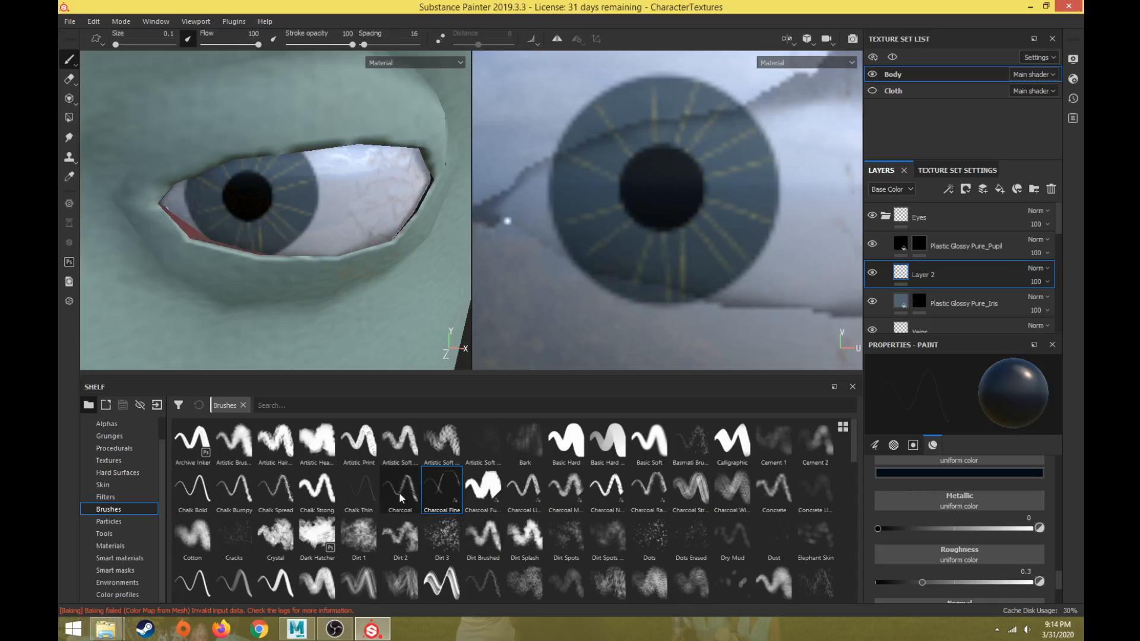
left_click(566, 443)
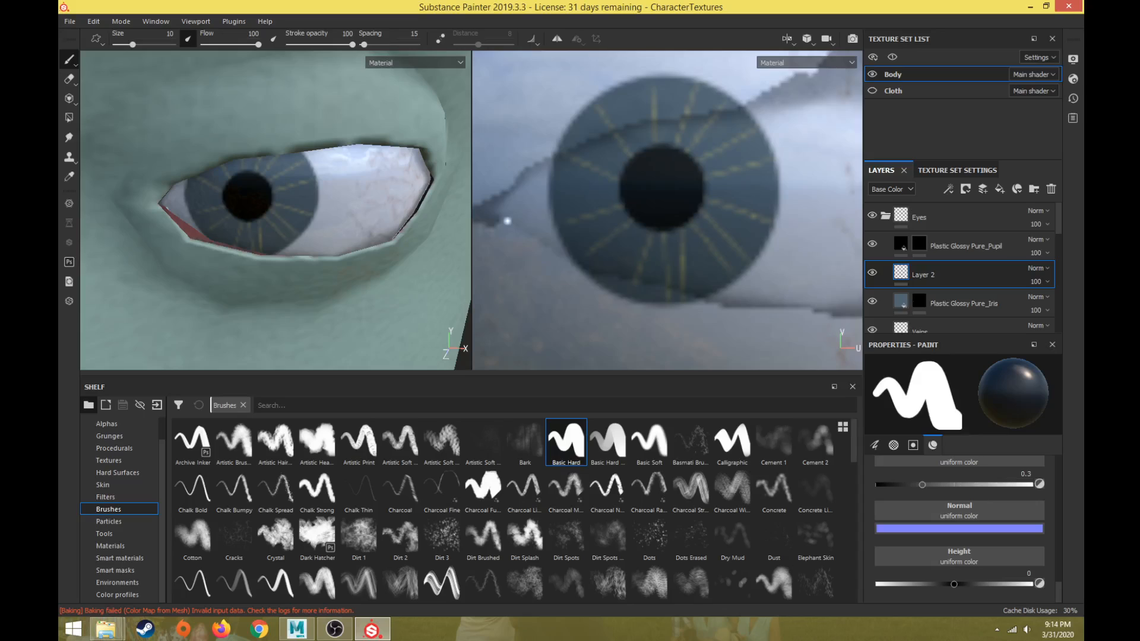
key("bracketleft")
key("bracketleft")
key("bracketleft")
key("bracketleft")
key("bracketleft")
key("bracketleft")
key("bracketleft")
key("bracketleft")
key("bracketleft")
key("bracketleft")
key("bracketleft")
key("bracketleft")
key("bracketleft")
key("bracketleft")
key("bracketleft")
key("bracketleft")
key("bracketleft")
key("bracketleft")
key("bracketleft")
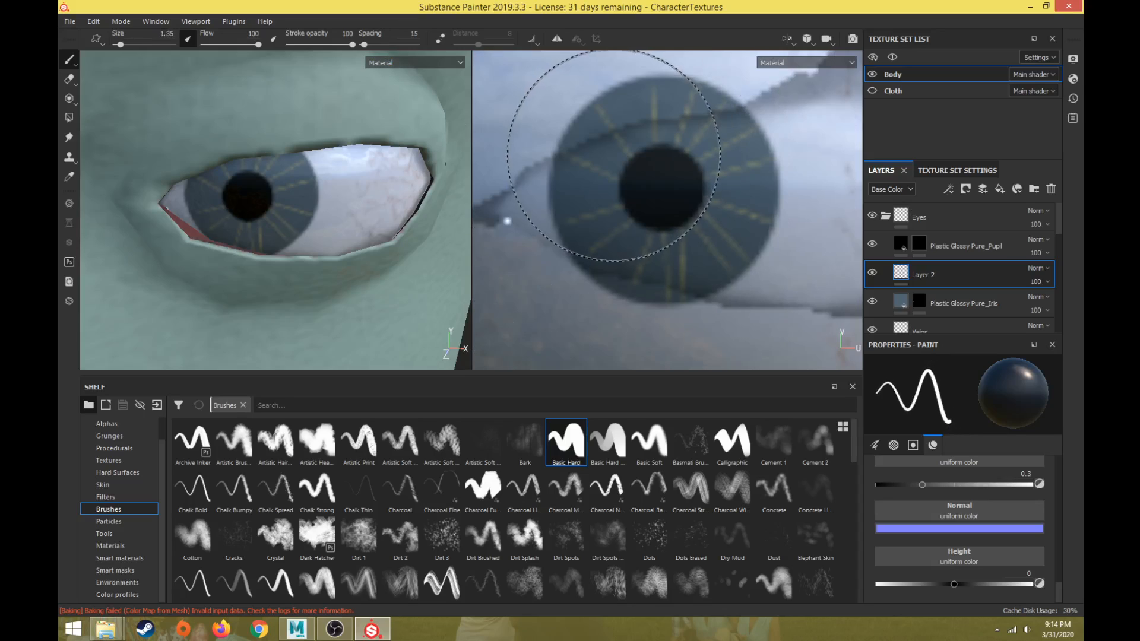
key("bracketleft")
key("bracketleft")
key("bracketleft")
key("bracketleft")
key("bracketleft")
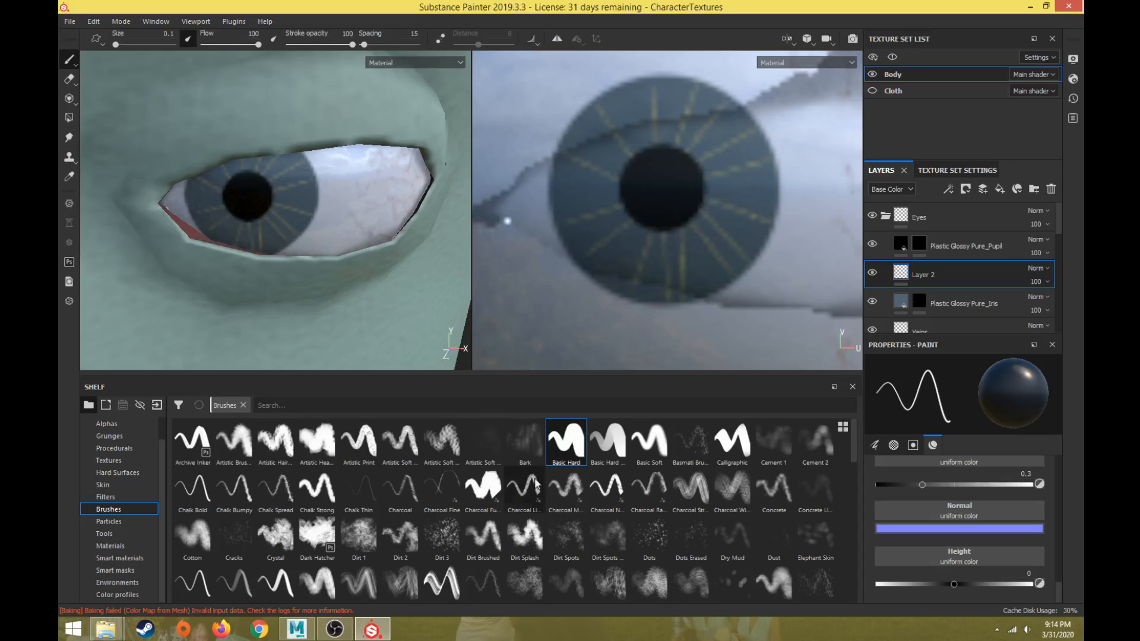
Switch to the Chalk Thin brush at size 0.1 and try a straight line from the pupil up to the iris edge.
left_click(360, 492)
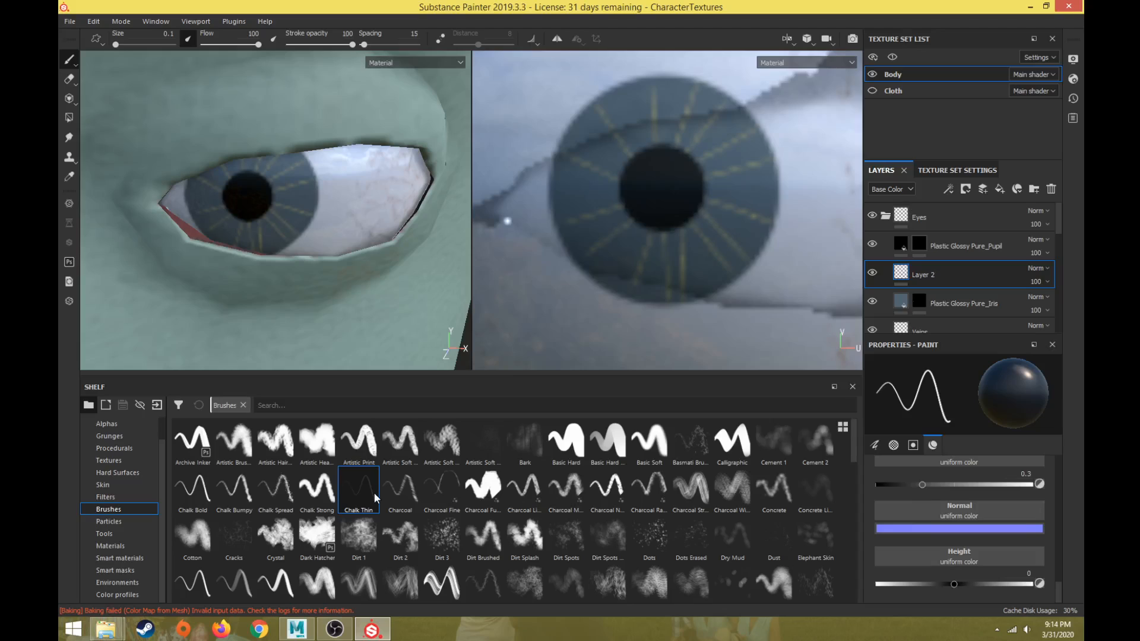
key("bracketleft")
key("bracketleft")
key("bracketleft")
key("bracketleft")
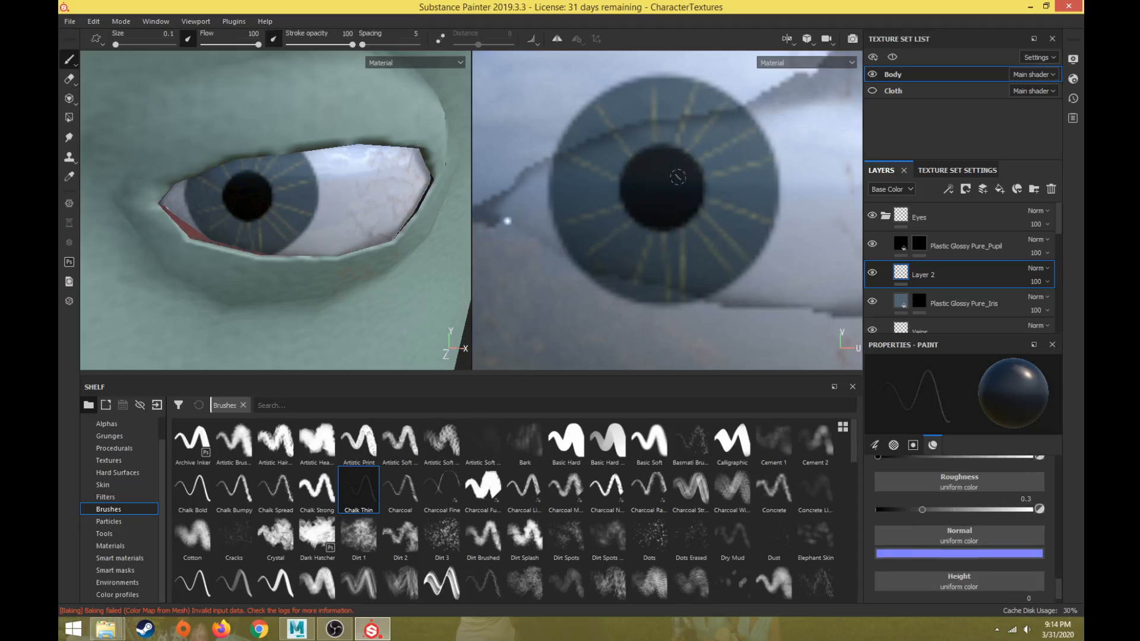
left_click(661, 188)
left_click(625, 84, "shift")
Switch to the Charcoal Light brush at size 0.1 and set its base color to a saturated blue.
left_click(446, 490)
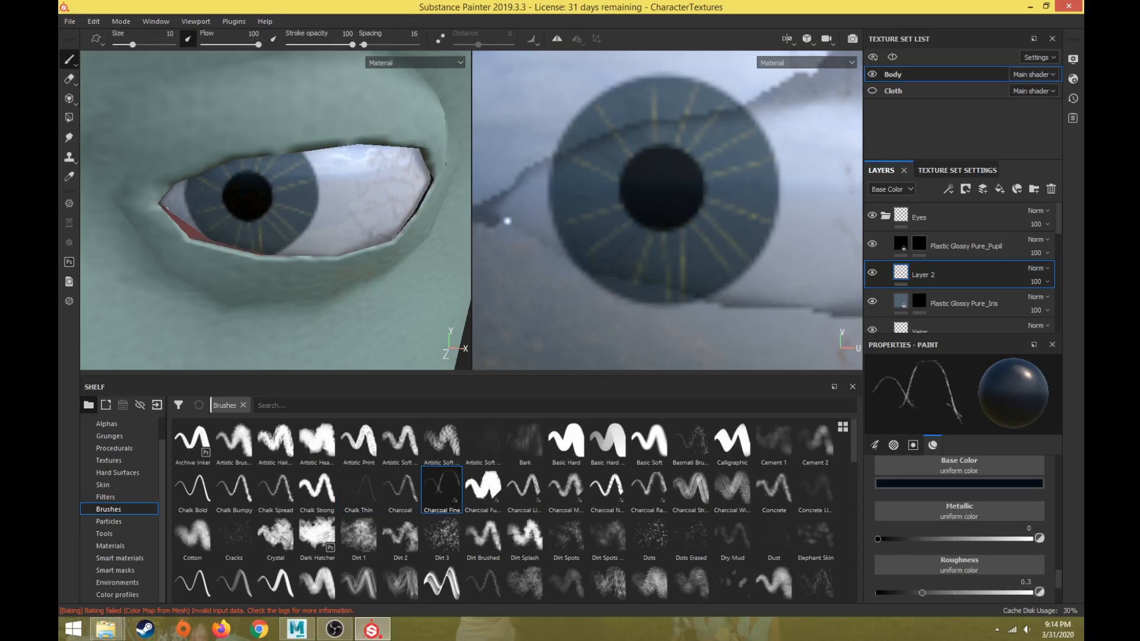
left_click(524, 490)
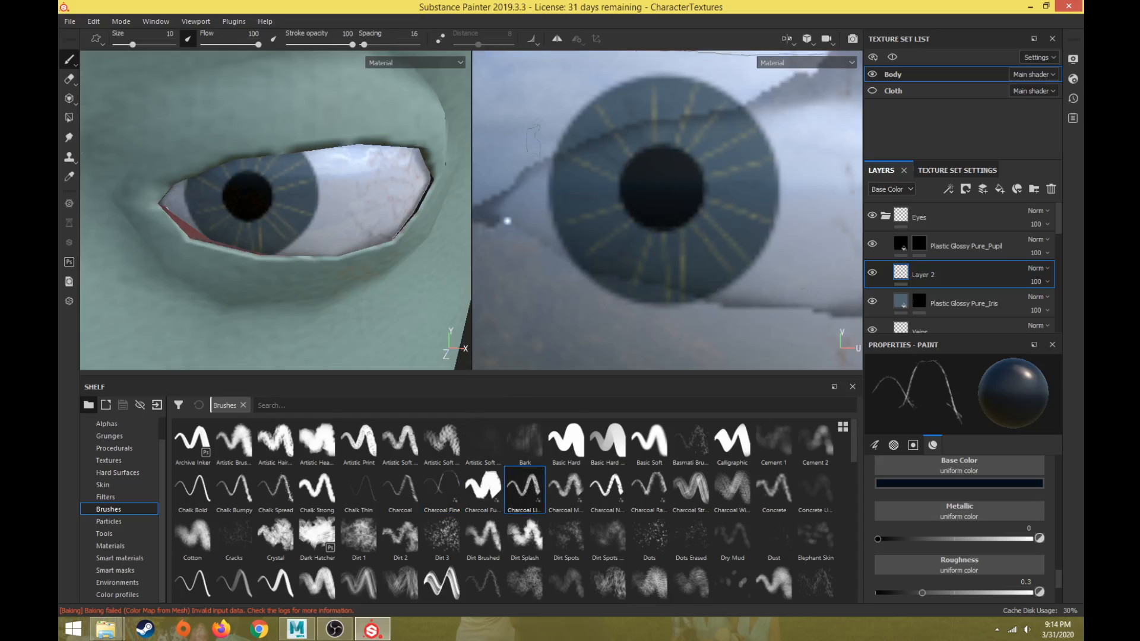
mouse_move(831, 240)
right_mouse_down("ctrl")
mouse_move(759, 249)
mouse_move(725, 235)
right_mouse_up("ctrl")
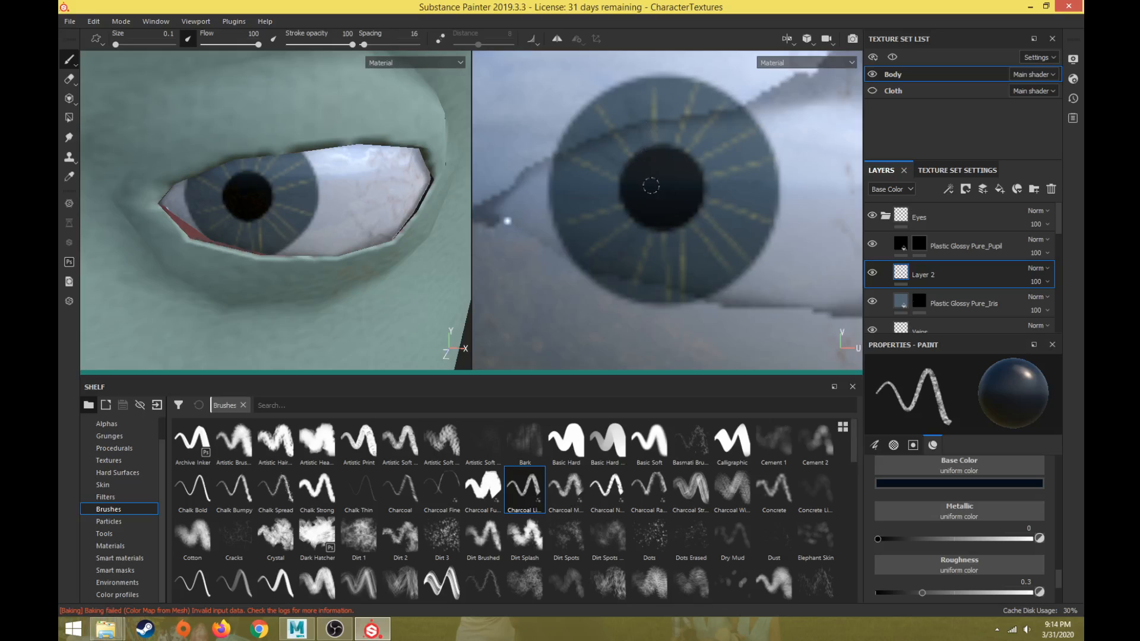
left_click(915, 484)
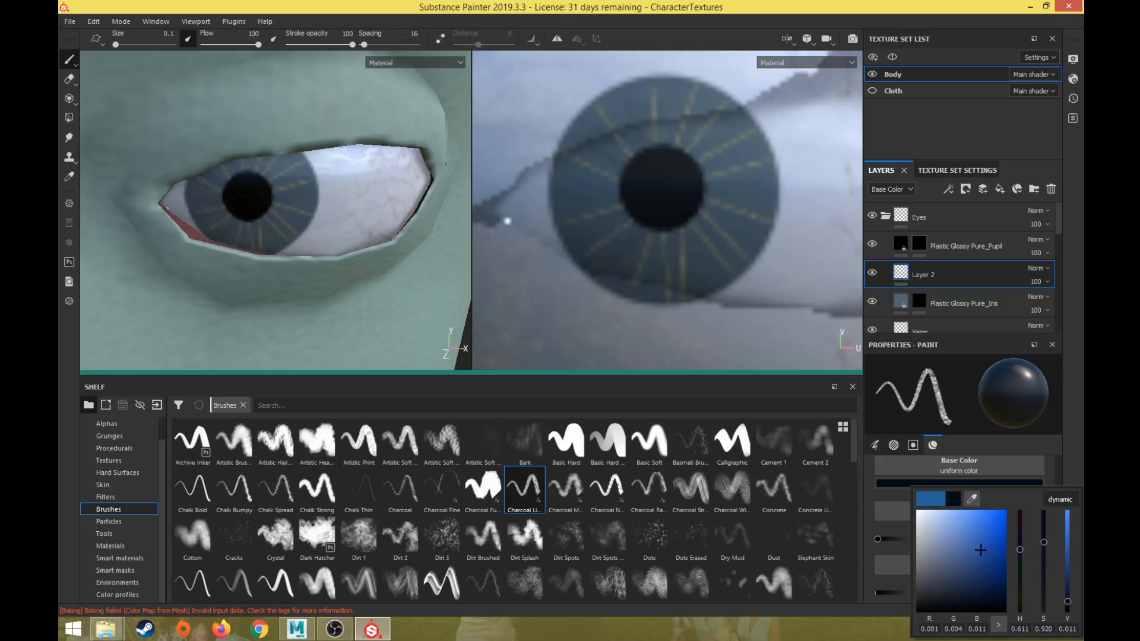
left_click_drag(980, 550, 1001, 537)
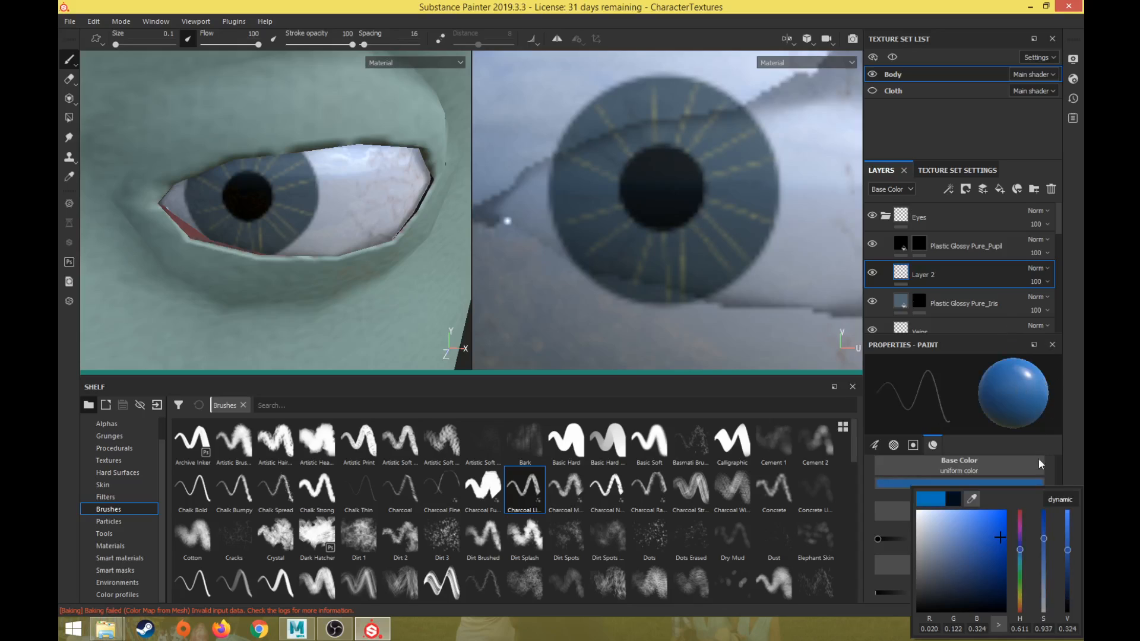
Paint straight blue lines from the pupil to the iris edge between the yellow ones around the iris.
left_click(665, 198)
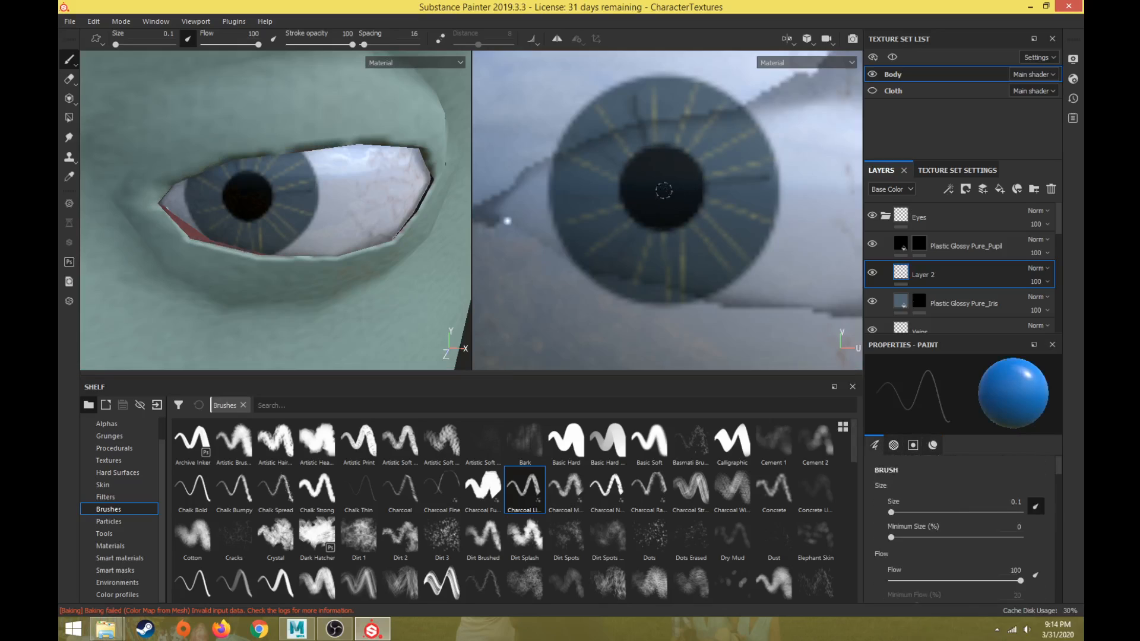
left_click(759, 142, "shift")
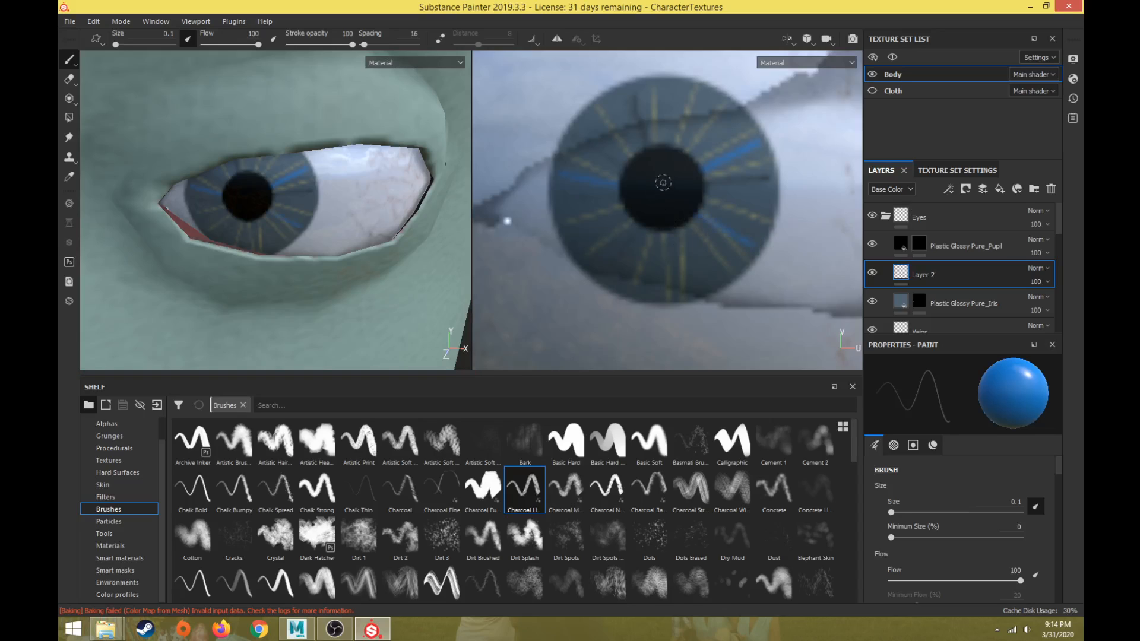
left_click_drag(649, 244, 620, 290)
key("ctrl+z")
left_click(682, 82, "shift")
left_click(631, 205)
left_click(573, 241, "shift")
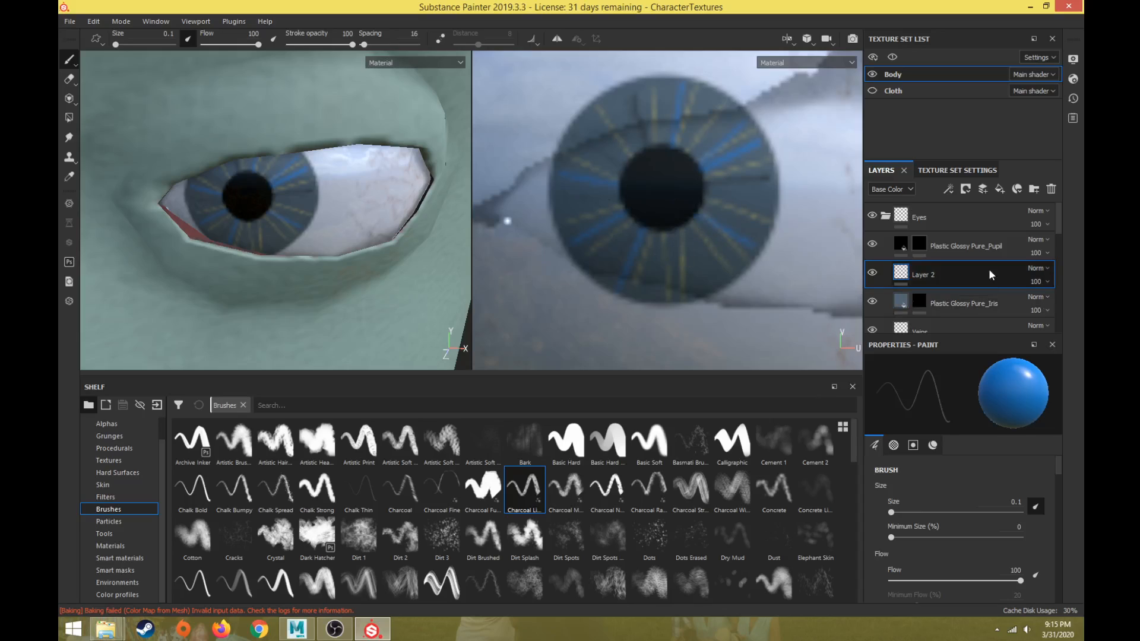
Lower the opacity of Layer 2 with the iris lines to 22.
left_click(1038, 281)
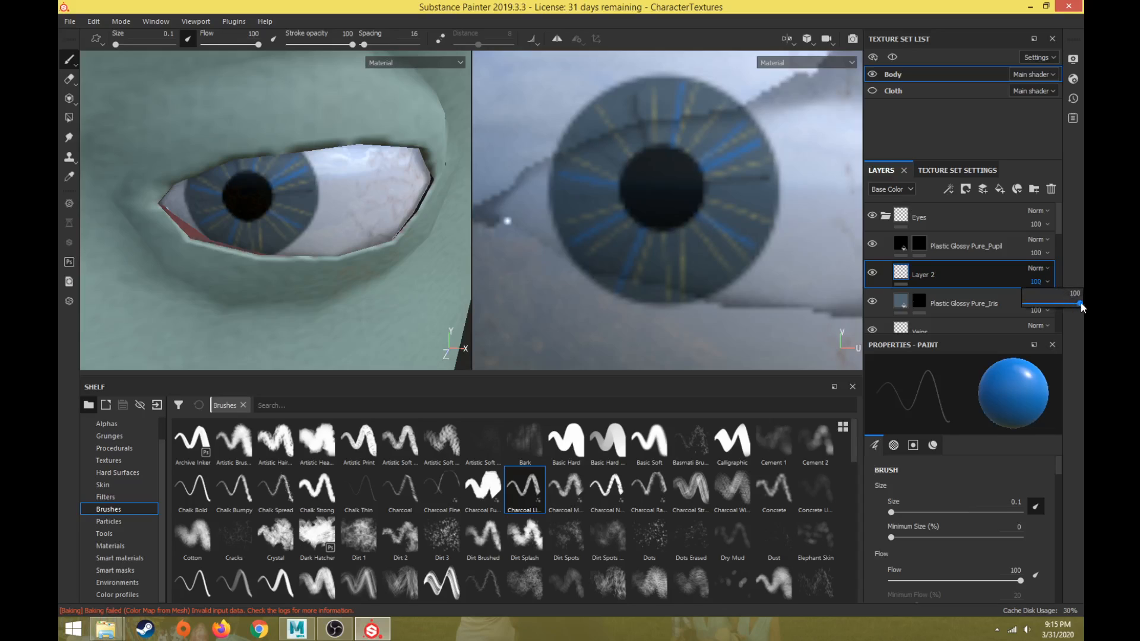
left_click_drag(1080, 306, 1034, 306)
left_click(1036, 281)
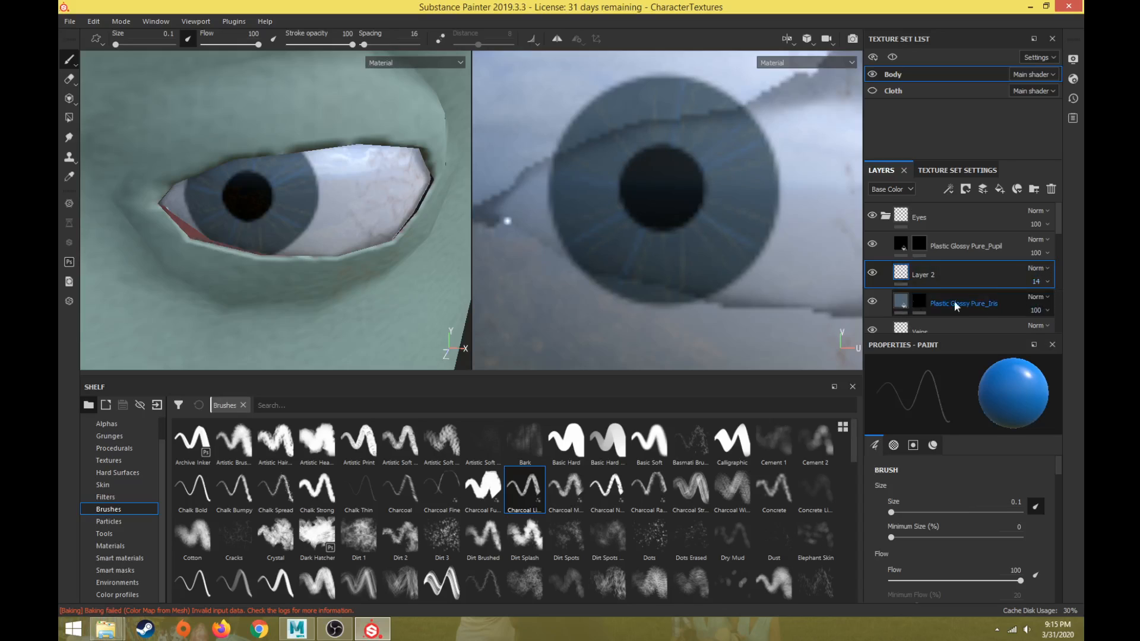
left_click_drag(295, 224, 344, 192, "alt")
left_click_drag(1038, 281, 1034, 307)
left_click(1033, 310)
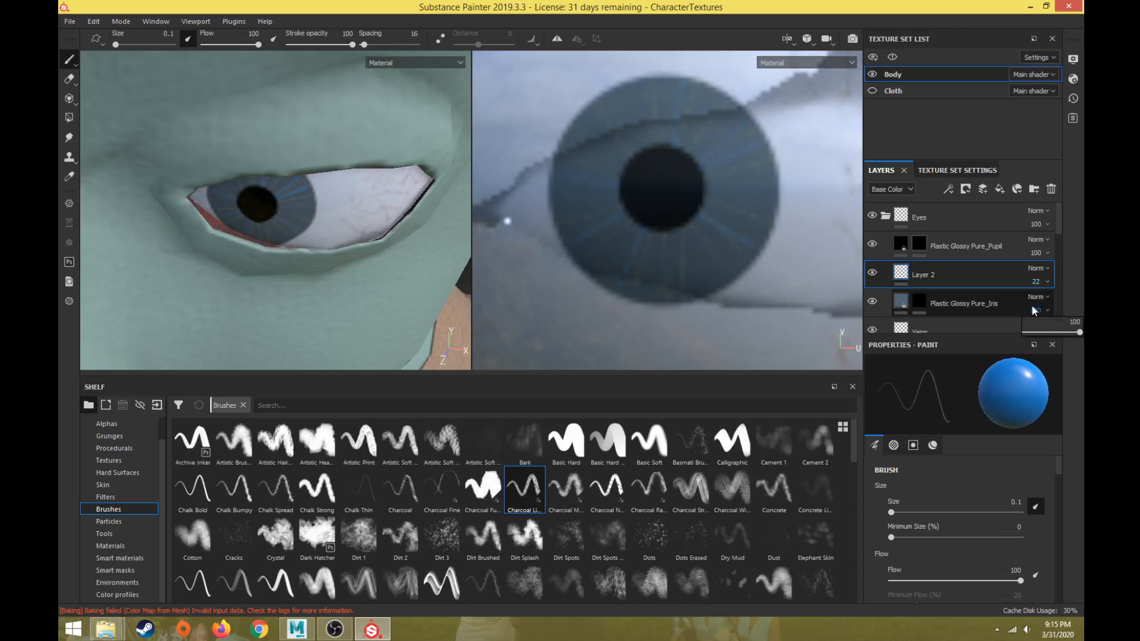
Try the Linear dodge (Add) and Lighten (Max) blending modes on Layer 2.
left_click(1037, 270)
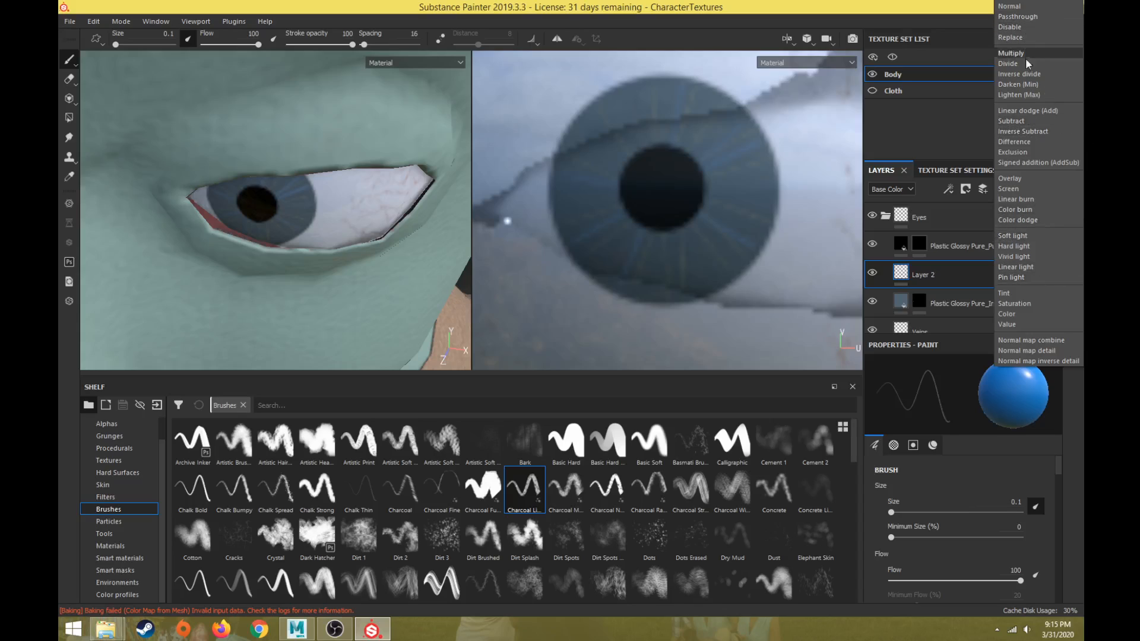
left_click(1019, 111)
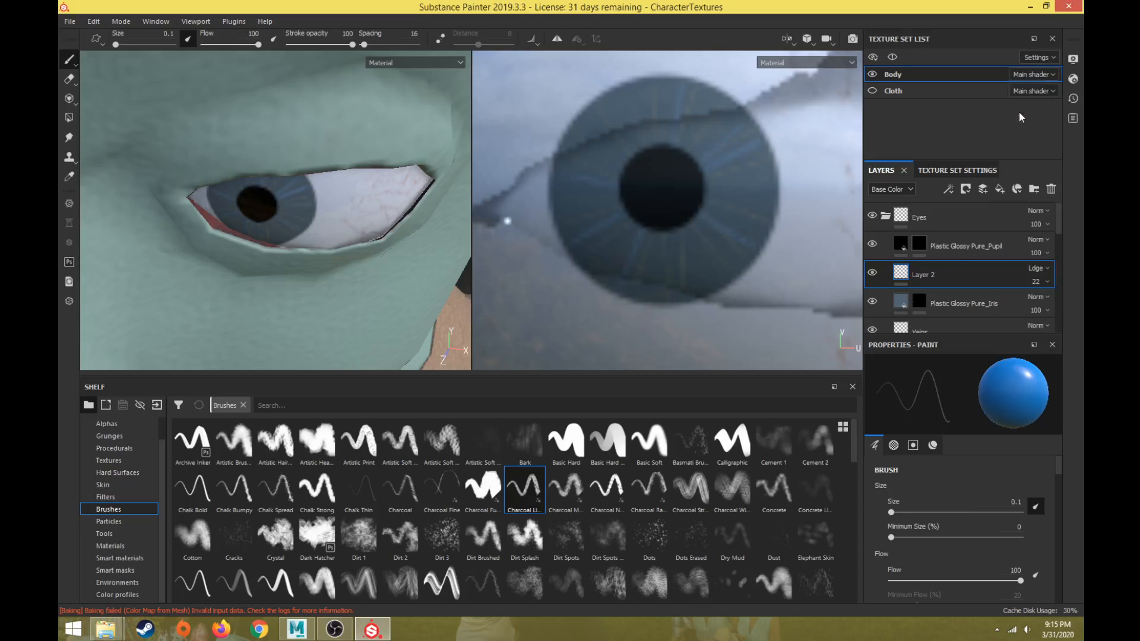
left_click(1041, 270)
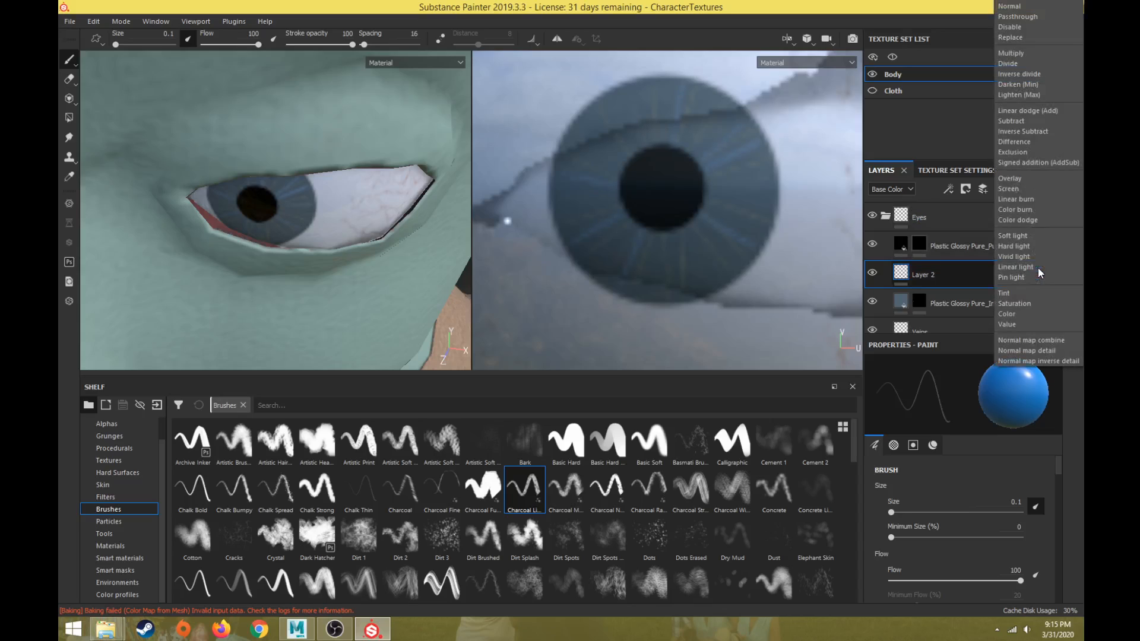
left_click(1031, 95)
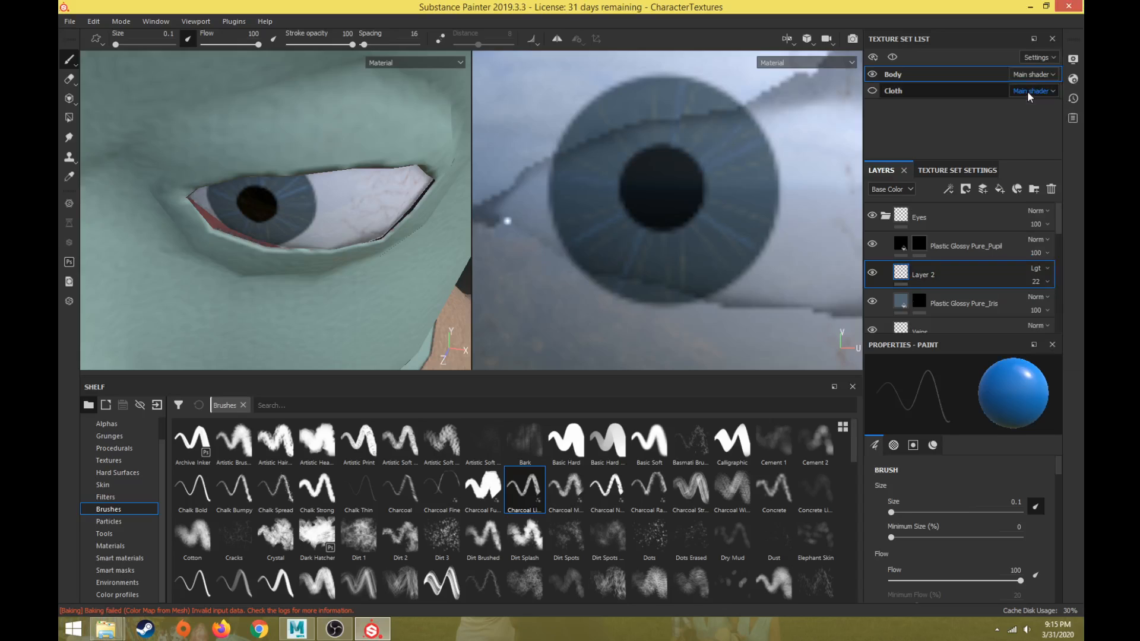
Set Layer 2's blending mode to Hard light and its opacity to 30.
left_click(1039, 262)
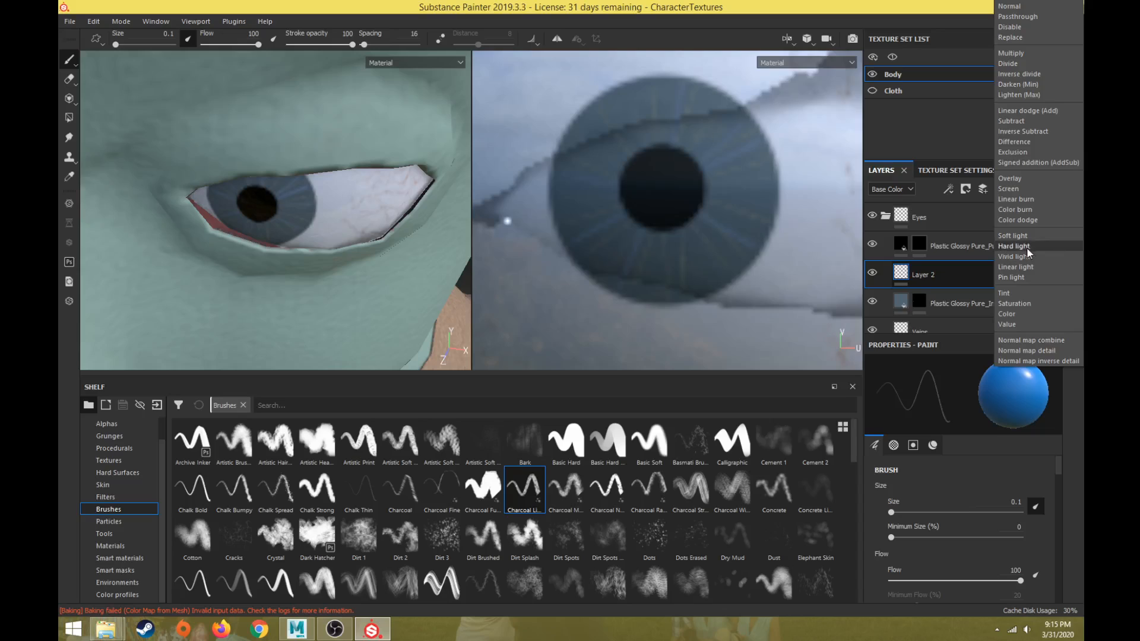
left_click(1023, 245)
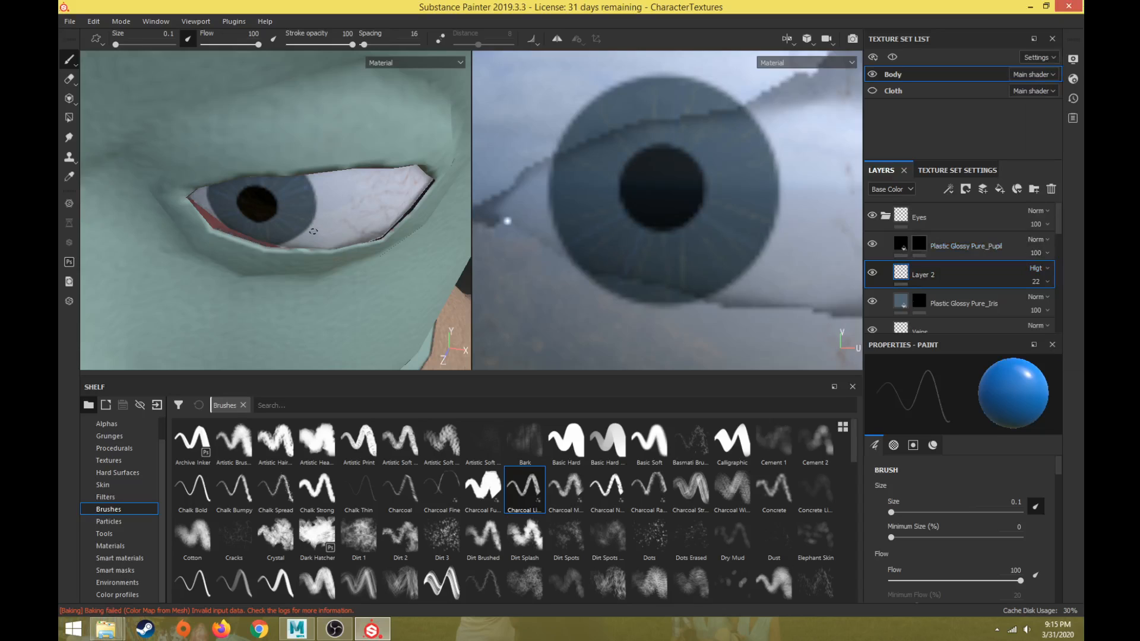
left_click_drag(320, 257, 341, 260, "alt")
left_click(1033, 282)
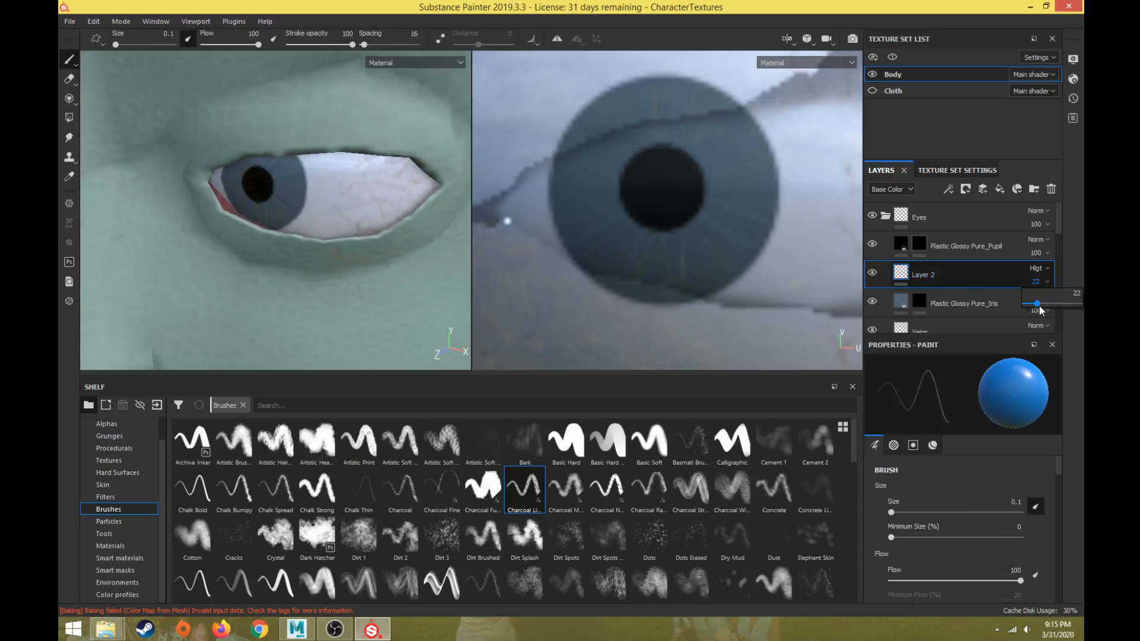
mouse_move(1042, 305)
left_mouse_down()
mouse_move(1060, 304)
mouse_move(1041, 304)
left_mouse_up()
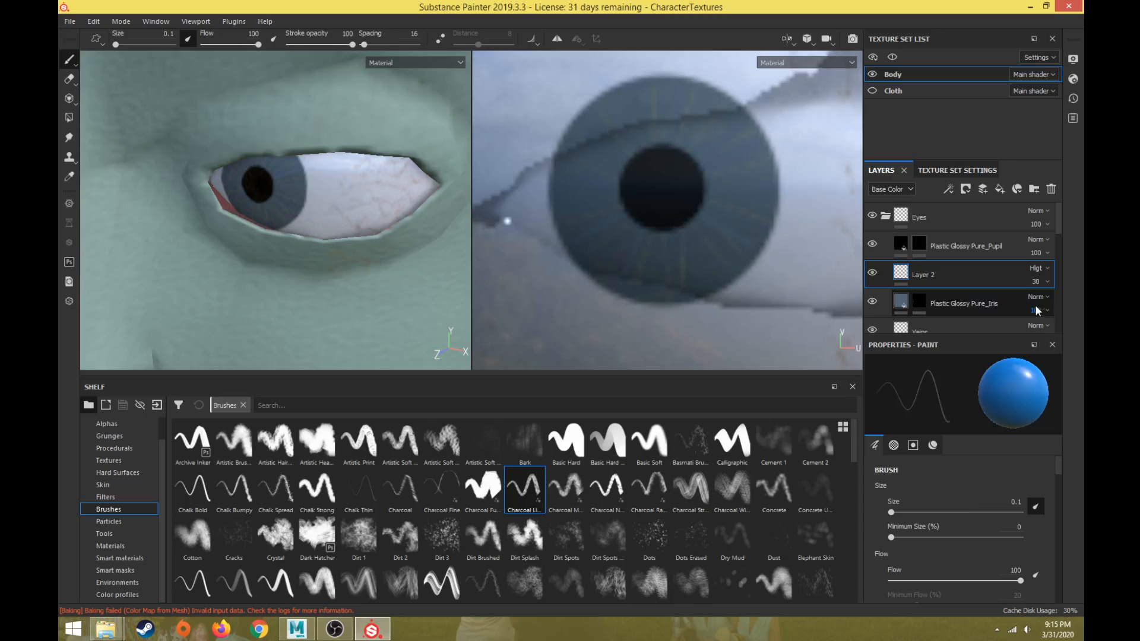
Examine the painted eyes on the 3D character from several angles, both close to the face and at full-body distance.
scroll(306, 252, "down", 3)
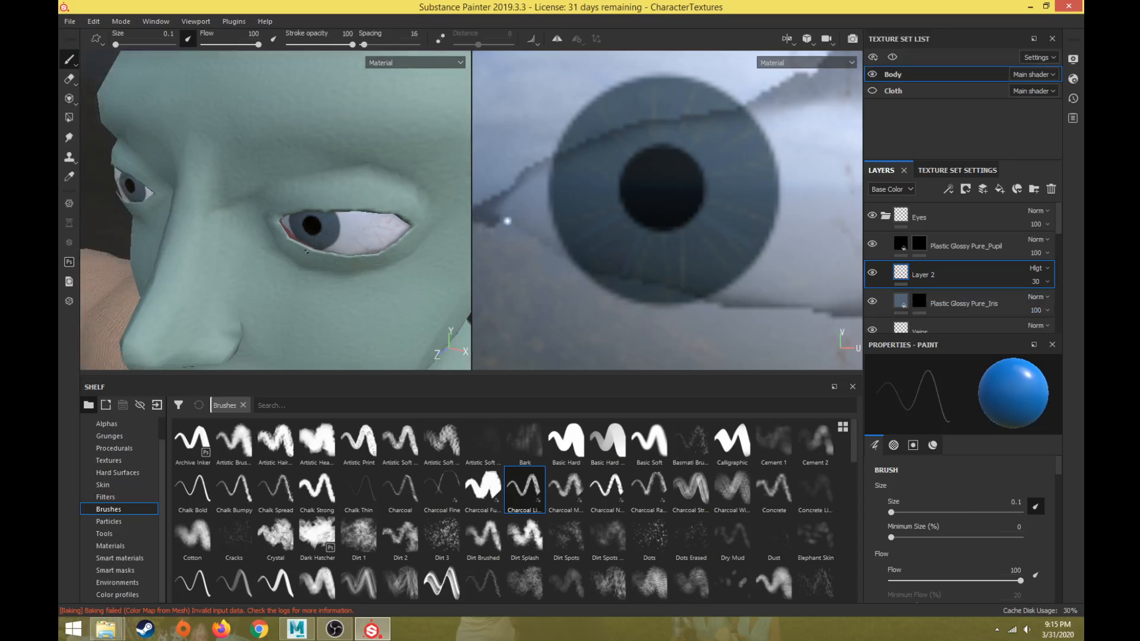
left_click_drag(306, 252, 355, 272, "alt")
scroll(319, 257, "down", 3)
scroll(350, 257, "up", 5)
scroll(343, 273, "down", 4)
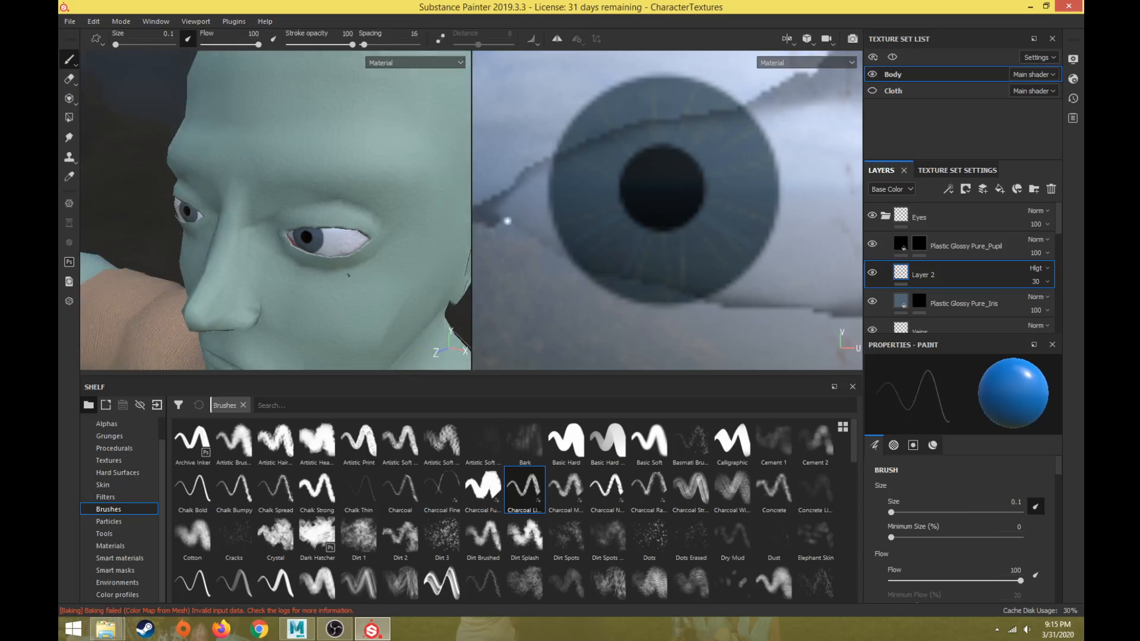
scroll(348, 276, "down", 3)
scroll(350, 292, "up", 5)
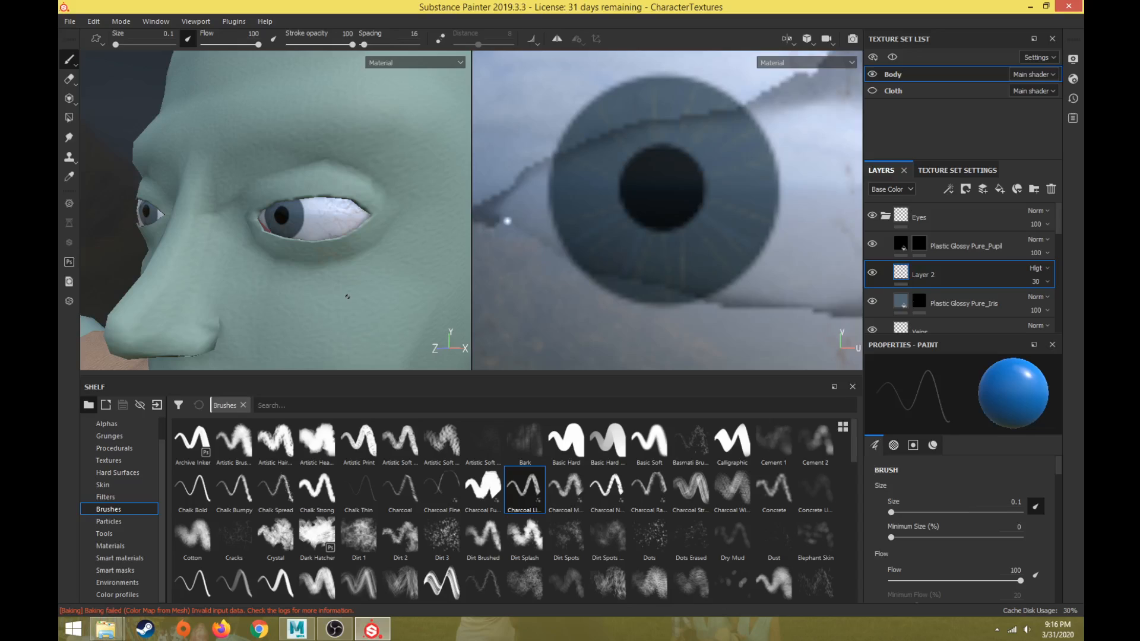
scroll(347, 296, "down", 5)
middle_click_drag(348, 296, 360, 168, "alt")
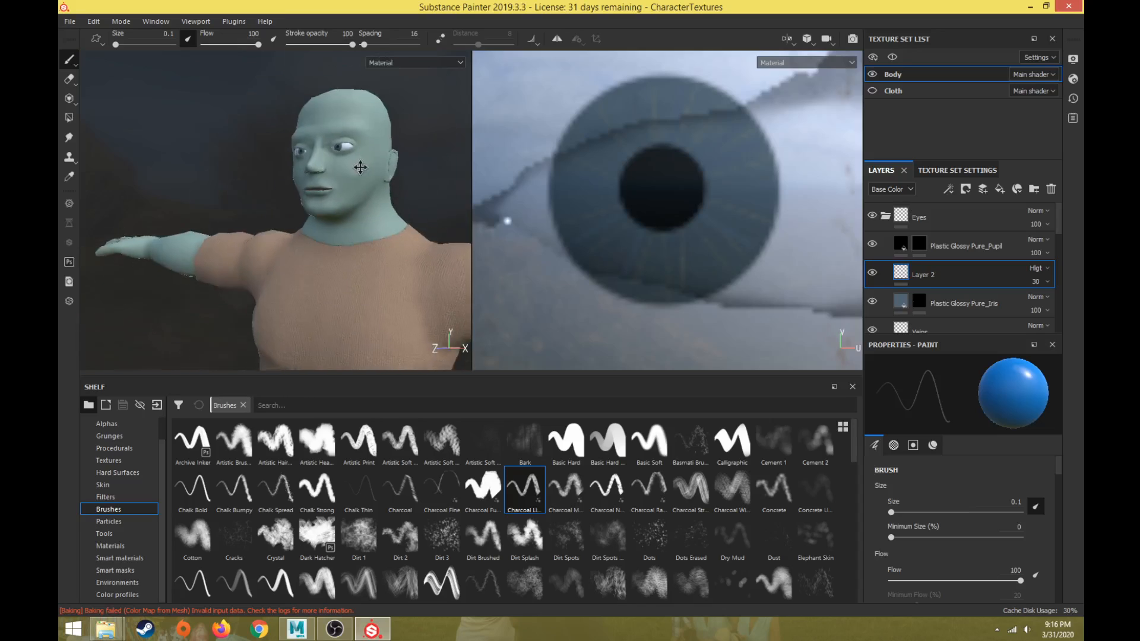
left_click_drag(361, 167, 354, 267, "alt")
scroll(354, 267, "down", 3)
middle_click_drag(354, 267, 330, 228, "alt")
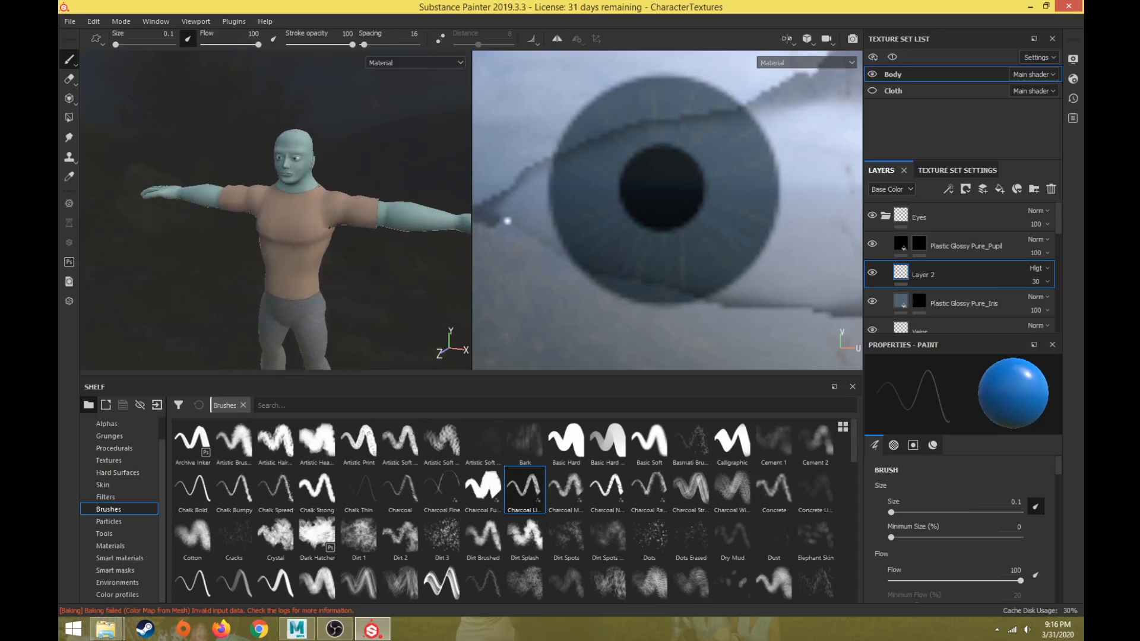
scroll(329, 228, "up", 3)
scroll(332, 230, "down", 3)
mouse_move(351, 234)
left_mouse_down("alt")
mouse_move(306, 244)
mouse_move(346, 254)
left_mouse_up("alt")
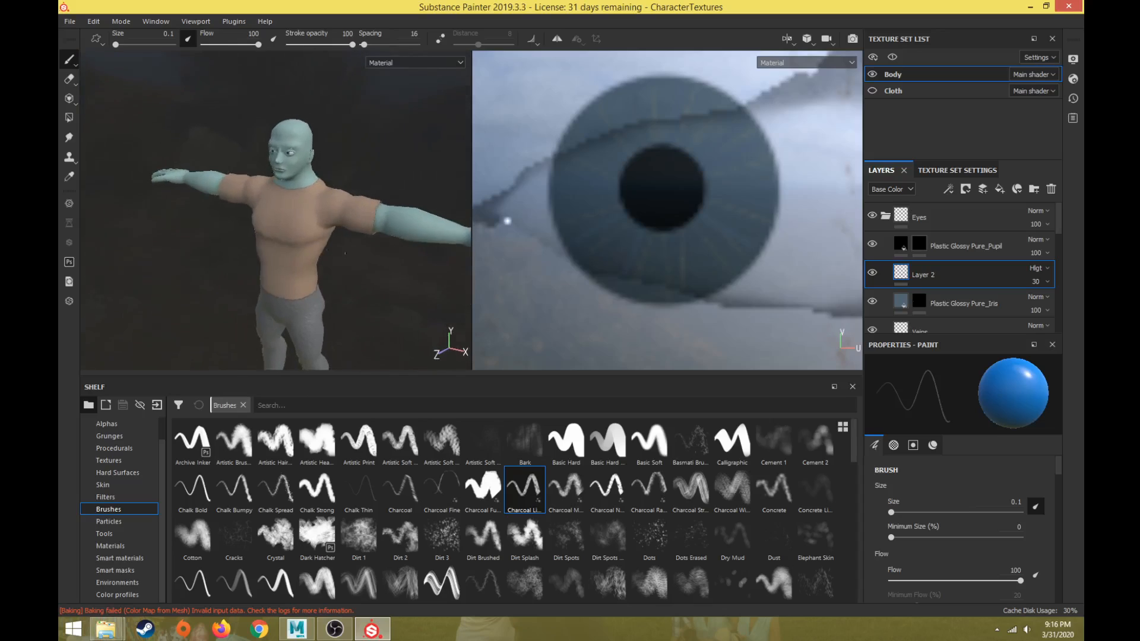
scroll(345, 254, "up", 3)
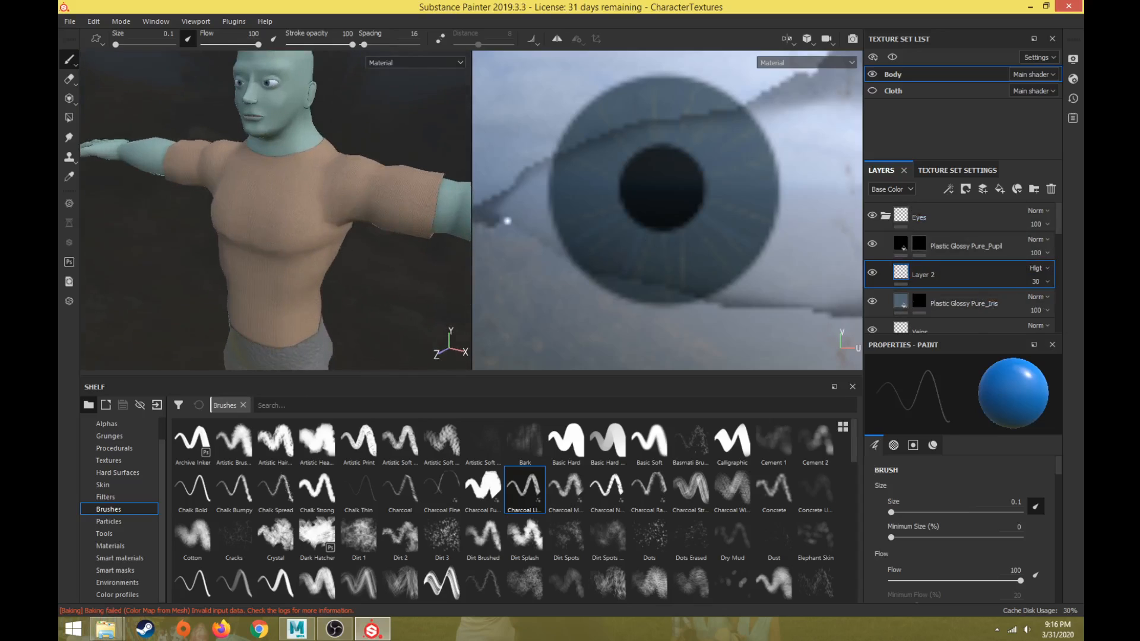